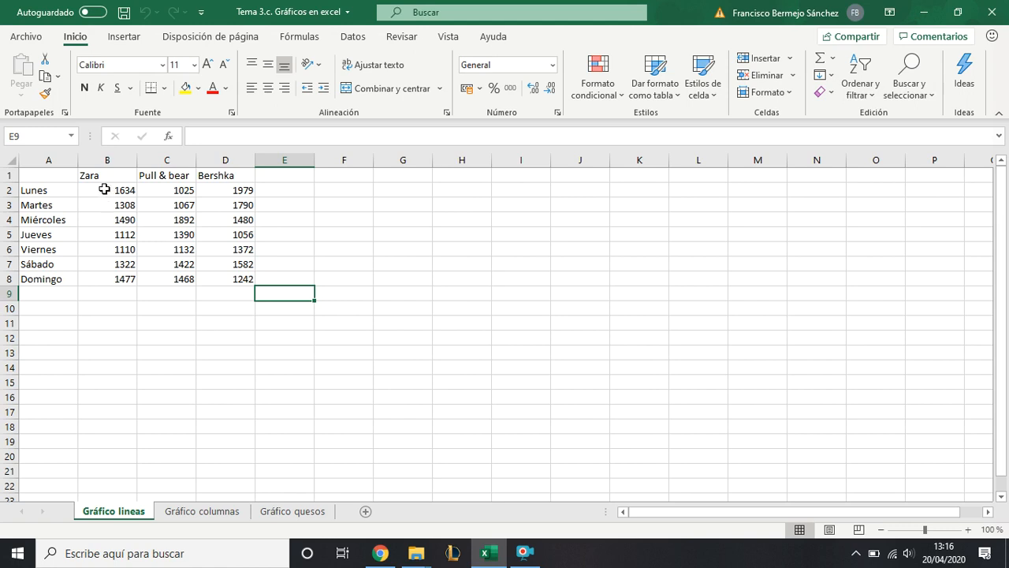
# - Look over the store headers and sales figures, and select the whole data table A1:D8
pyautogui.moveTo(94, 176); pyautogui.dragTo(229, 175)
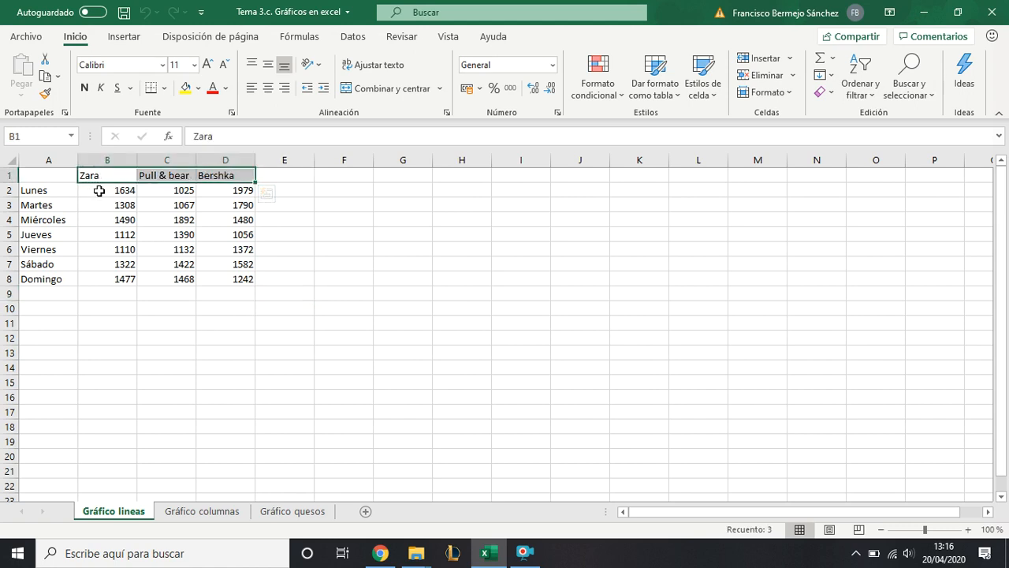
pyautogui.moveTo(99, 190); pyautogui.dragTo(225, 276)
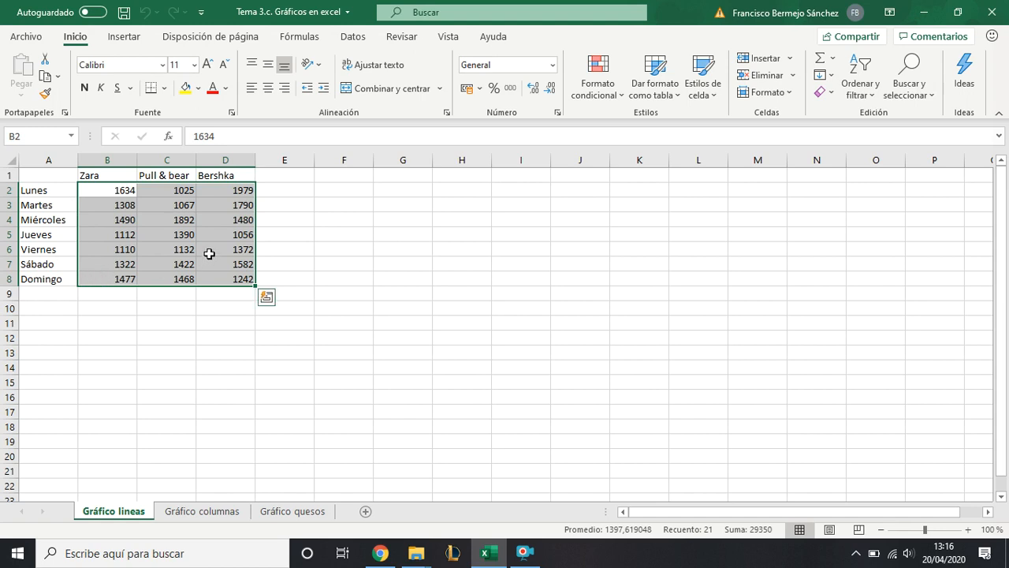
pyautogui.click(171, 230)
pyautogui.click(281, 221)
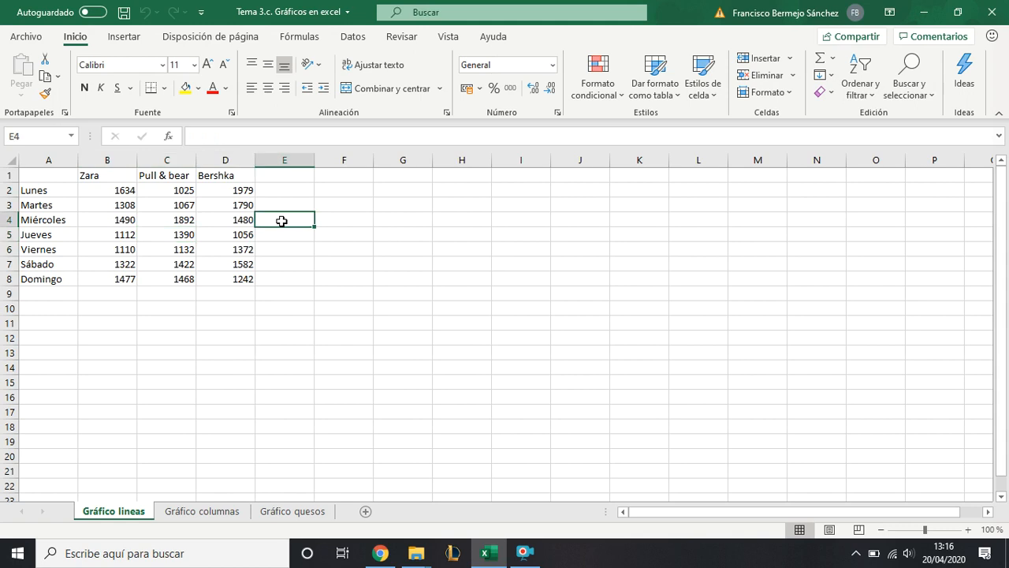
pyautogui.click(61, 177)
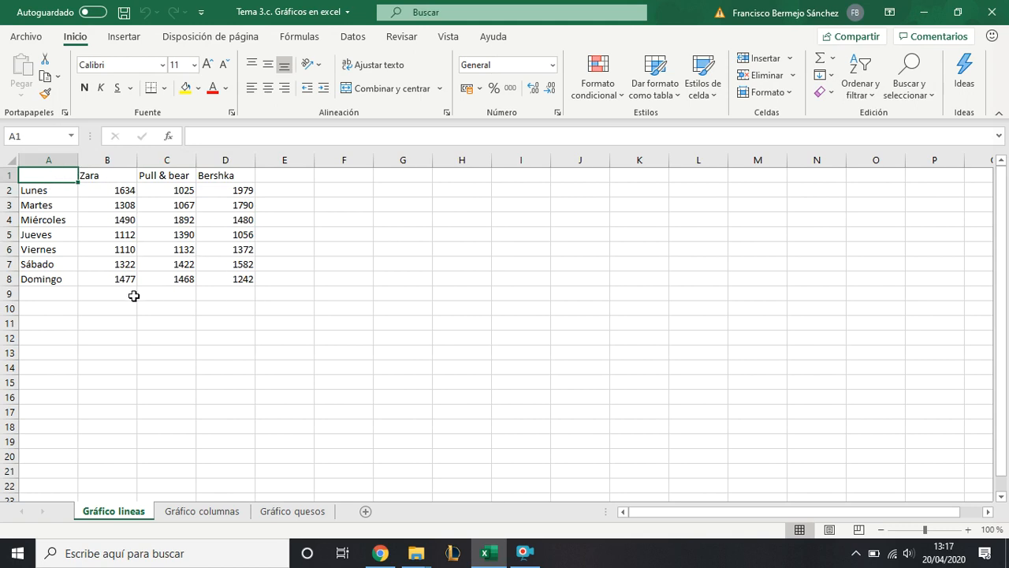
pyautogui.moveTo(60, 176); pyautogui.dragTo(224, 277)
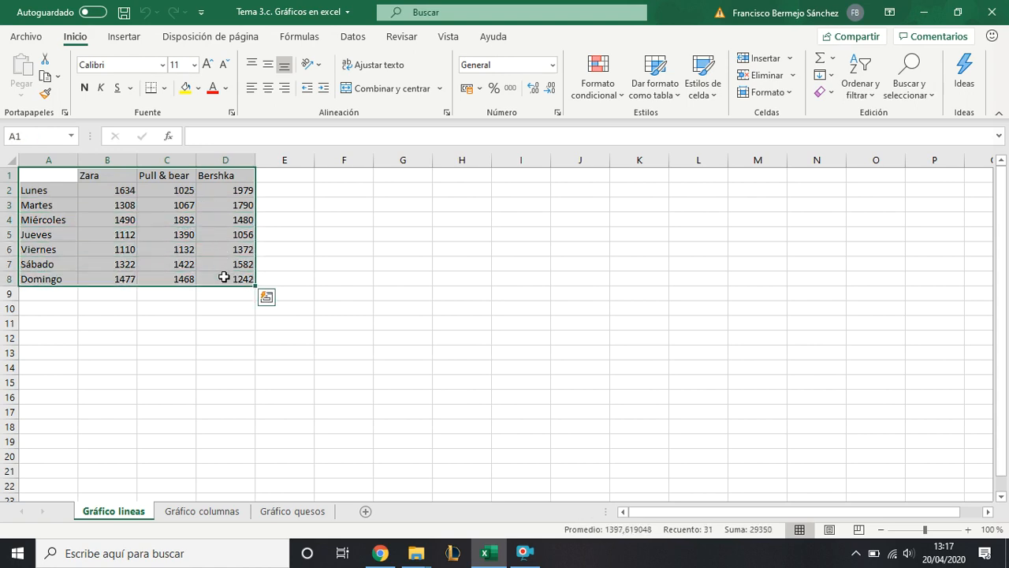
# - Try a 100% stacked line chart of the selected table, and remove that chart from the sheet
pyautogui.click(132, 37)
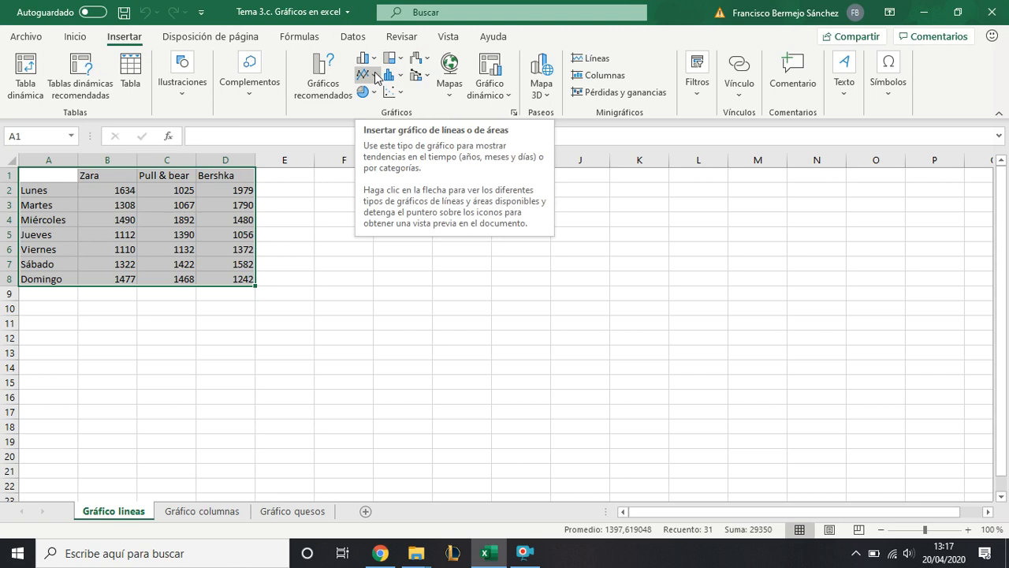
pyautogui.click(376, 75)
pyautogui.click(376, 75)
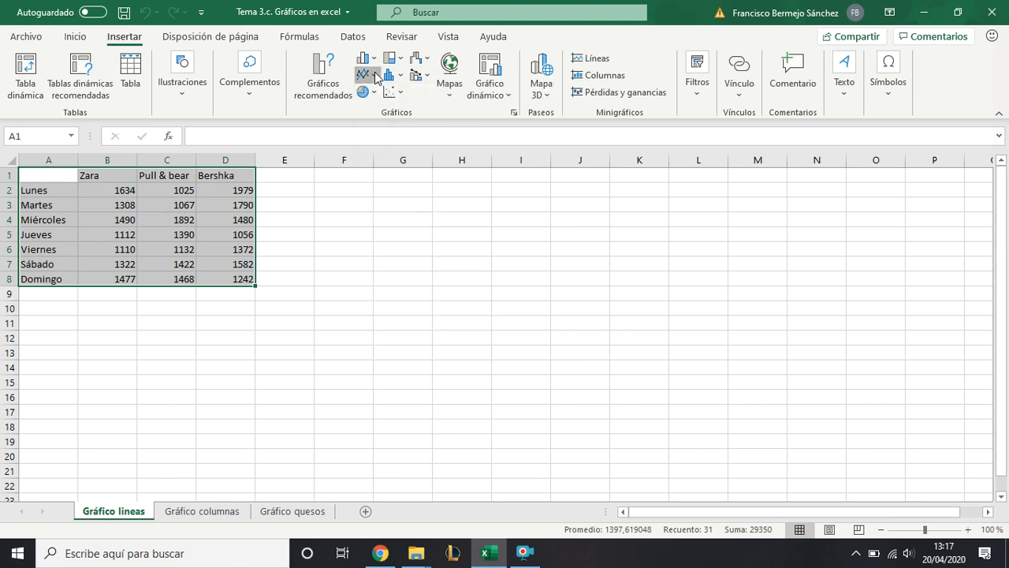
pyautogui.click(376, 75)
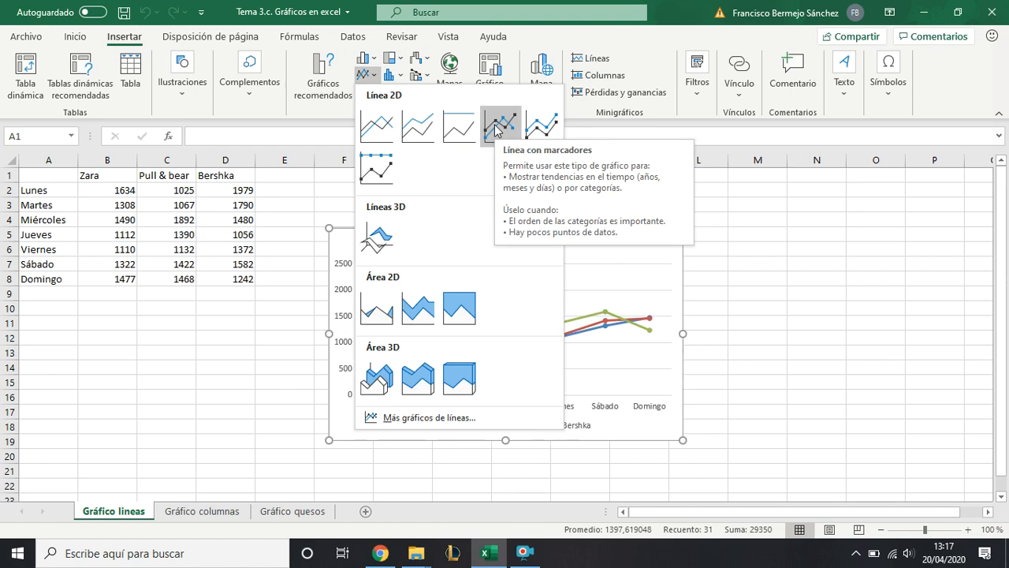
pyautogui.click(456, 127)
pyautogui.moveTo(435, 243); pyautogui.dragTo(428, 220)
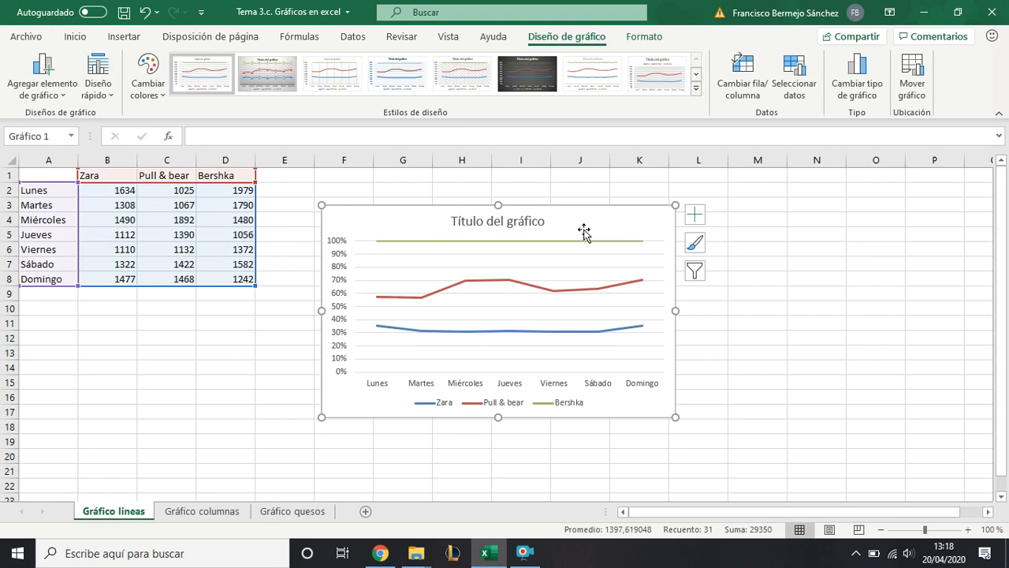
pyautogui.press('Delete')
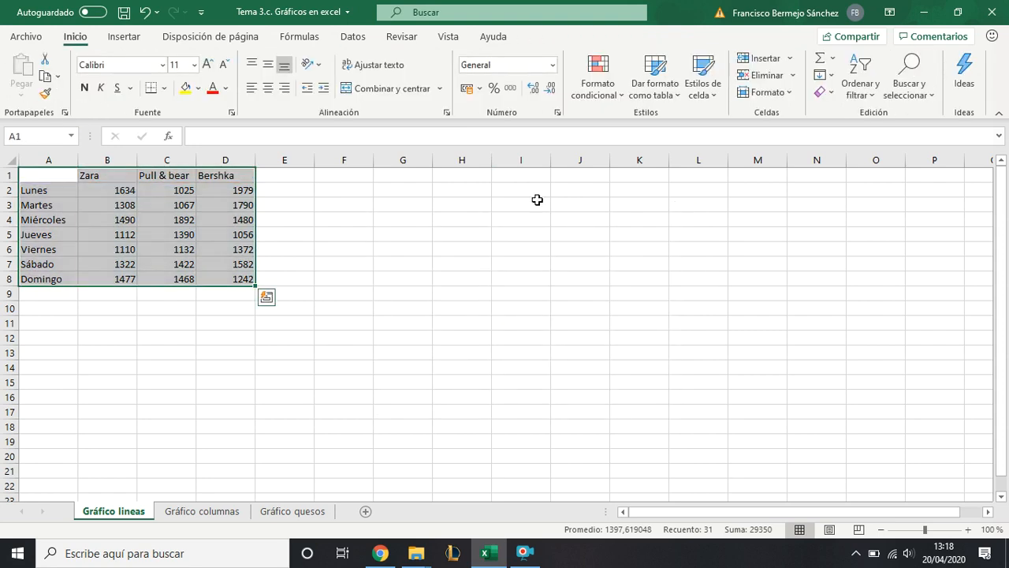
# - Insert a 2D line chart with markers from the selected table A1:D8
pyautogui.click(140, 38)
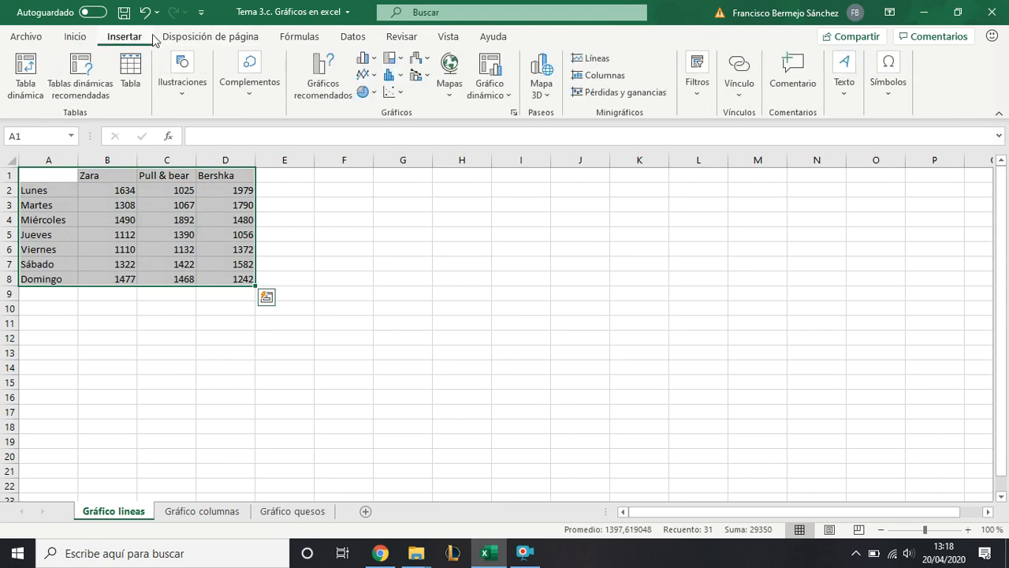
pyautogui.click(372, 75)
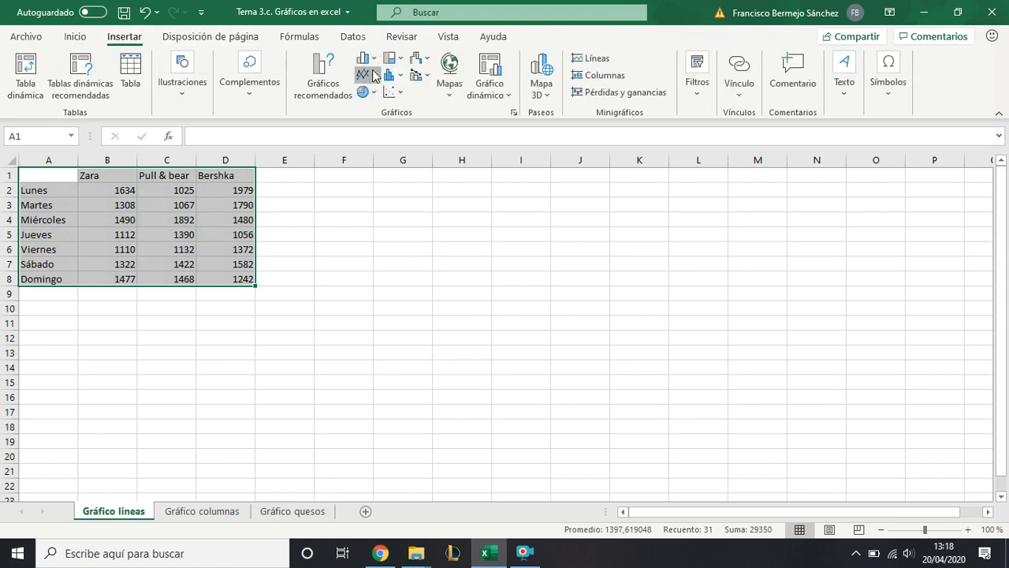
pyautogui.click(500, 126)
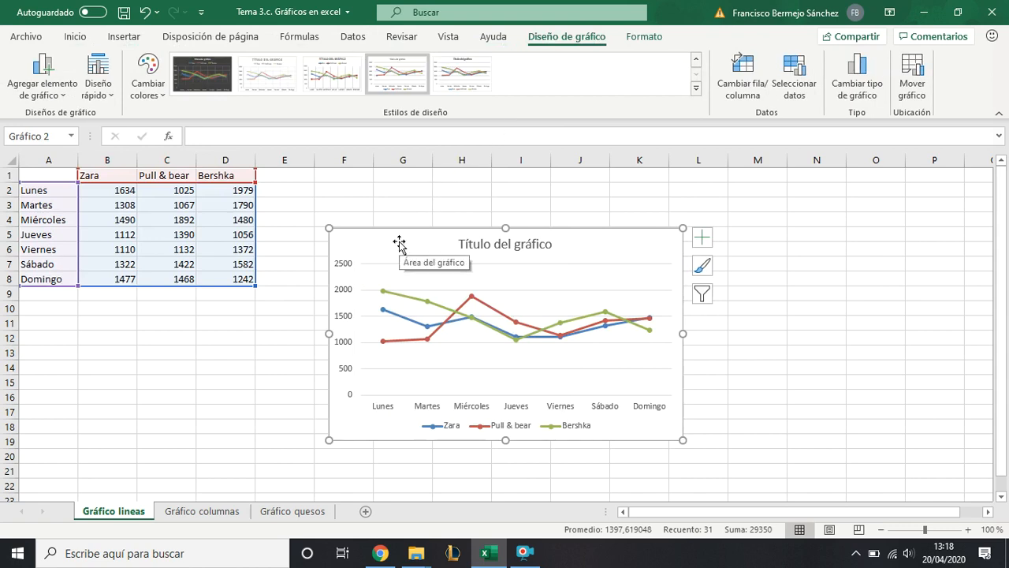
# - Move the line chart up beside the data table and enlarge it to span about columns F to L
pyautogui.moveTo(399, 239); pyautogui.dragTo(411, 207)
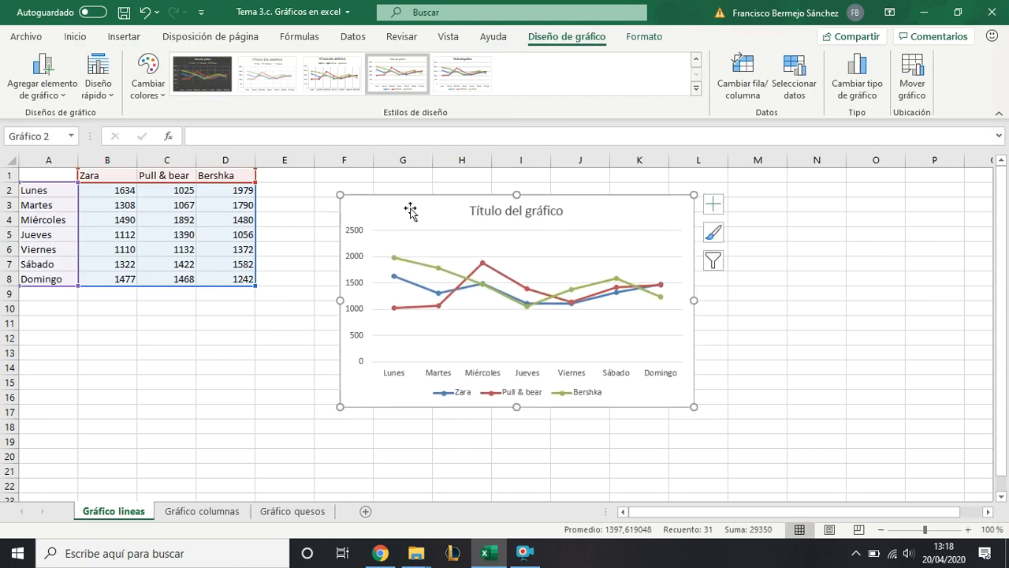
pyautogui.moveTo(695, 405); pyautogui.dragTo(741, 430)
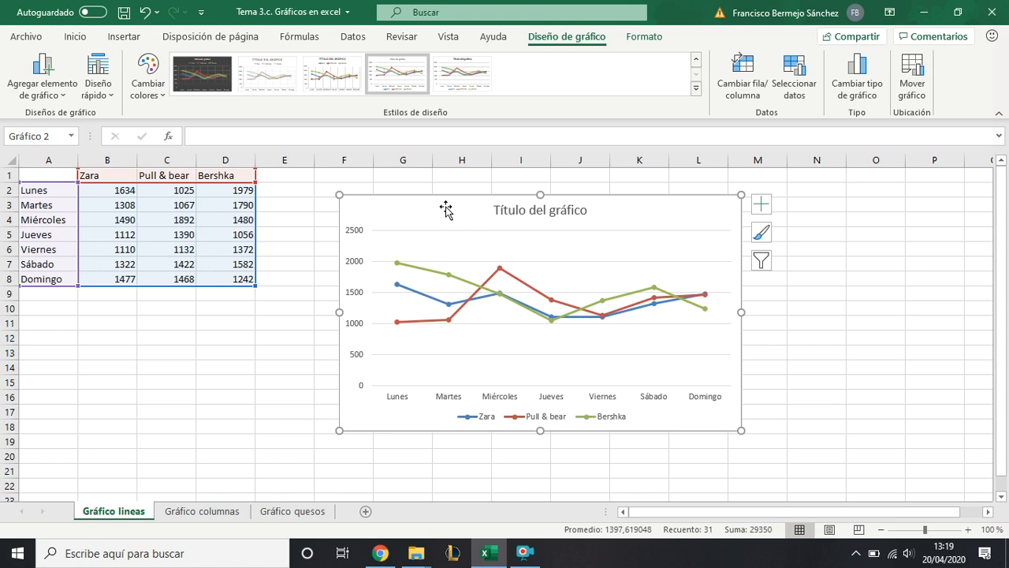
pyautogui.moveTo(451, 283)
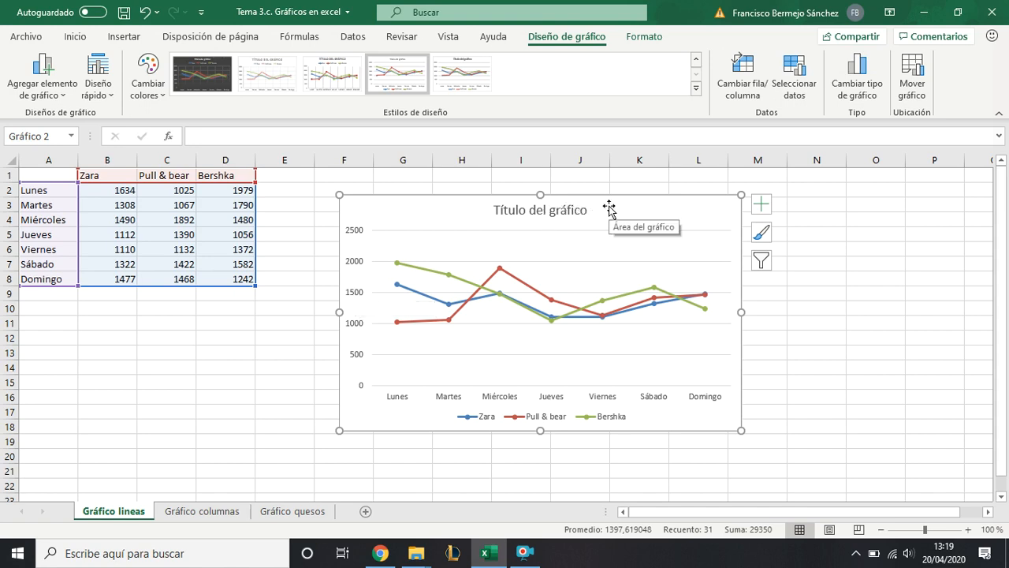
# - Replace the chart's placeholder title with "Histórico de ventas de una semana"
pyautogui.click(560, 212)
pyautogui.tripleClick(528, 212)
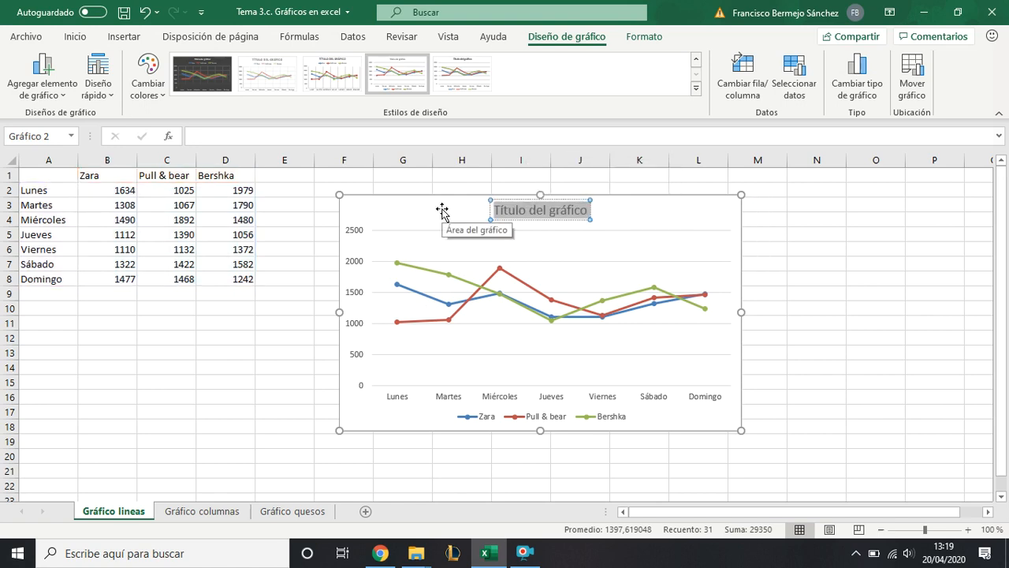
pyautogui.write('Histo')
pyautogui.write('rico')
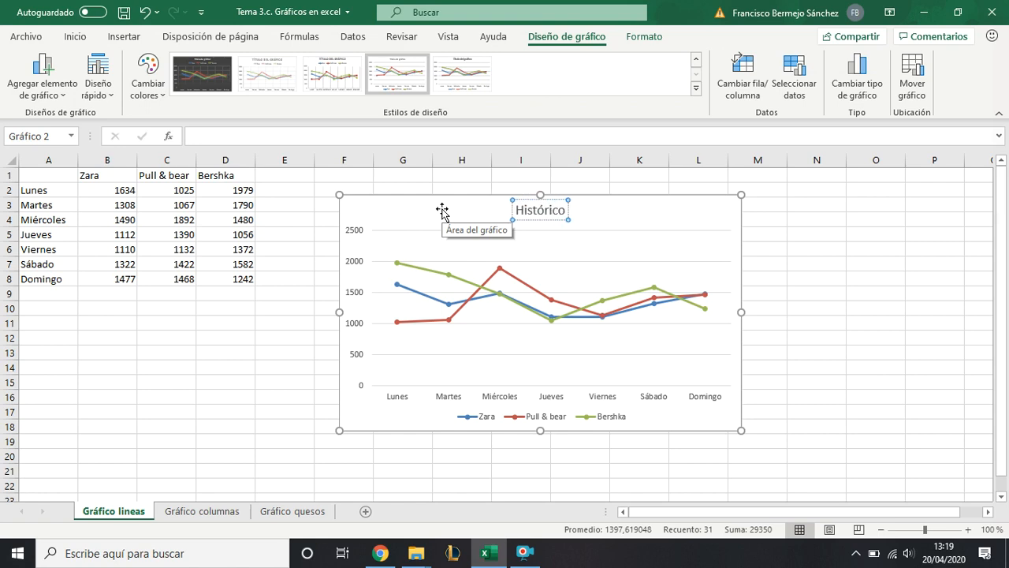
pyautogui.write(' de ventas')
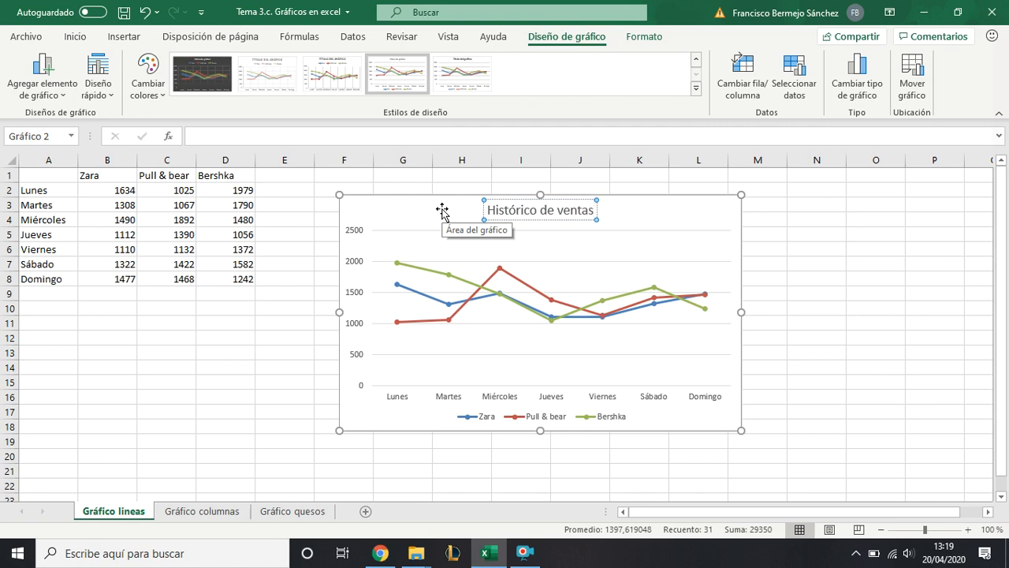
pyautogui.write(' de')
pyautogui.write(' una s')
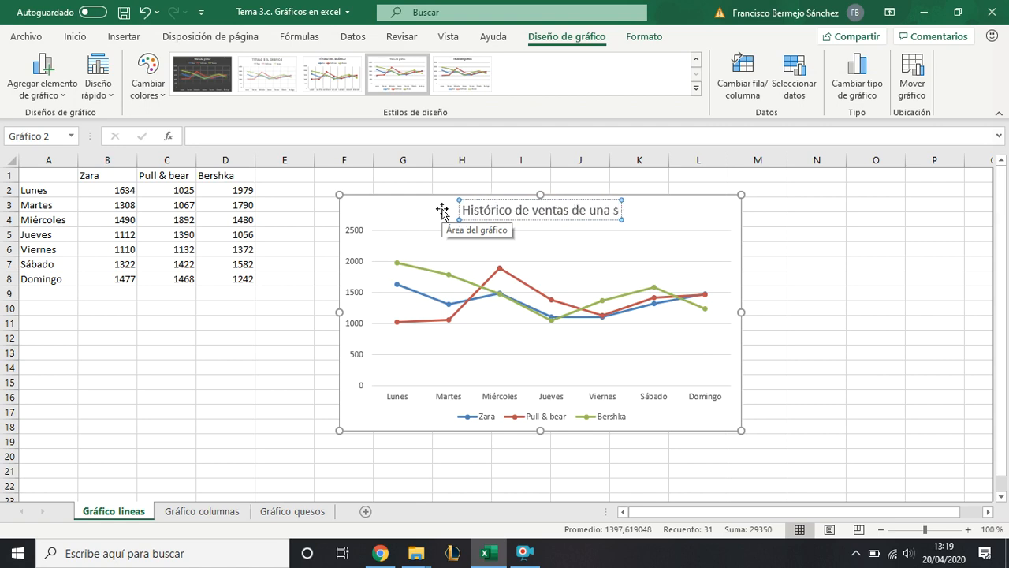
pyautogui.write('emana')
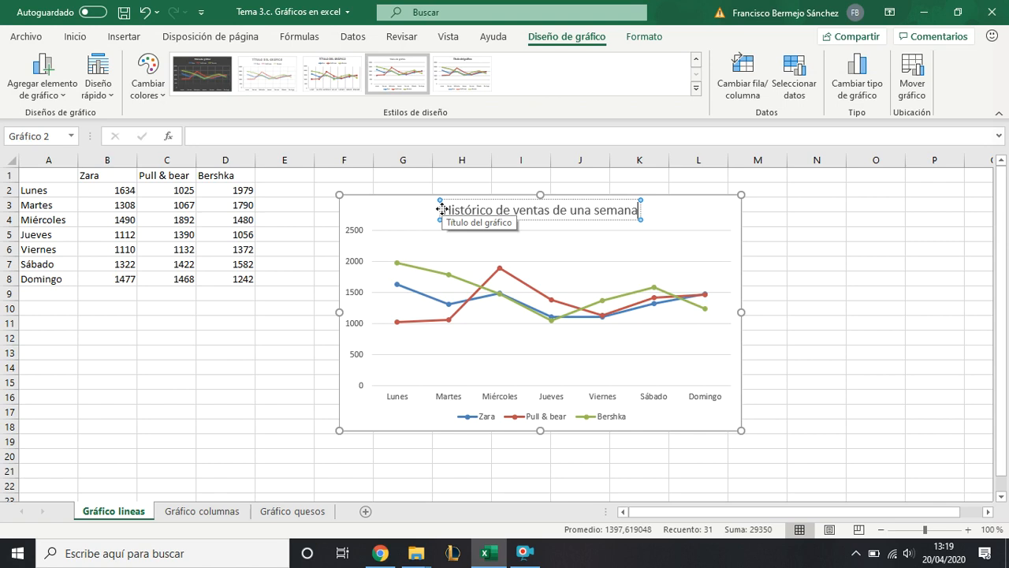
pyautogui.press('Return')
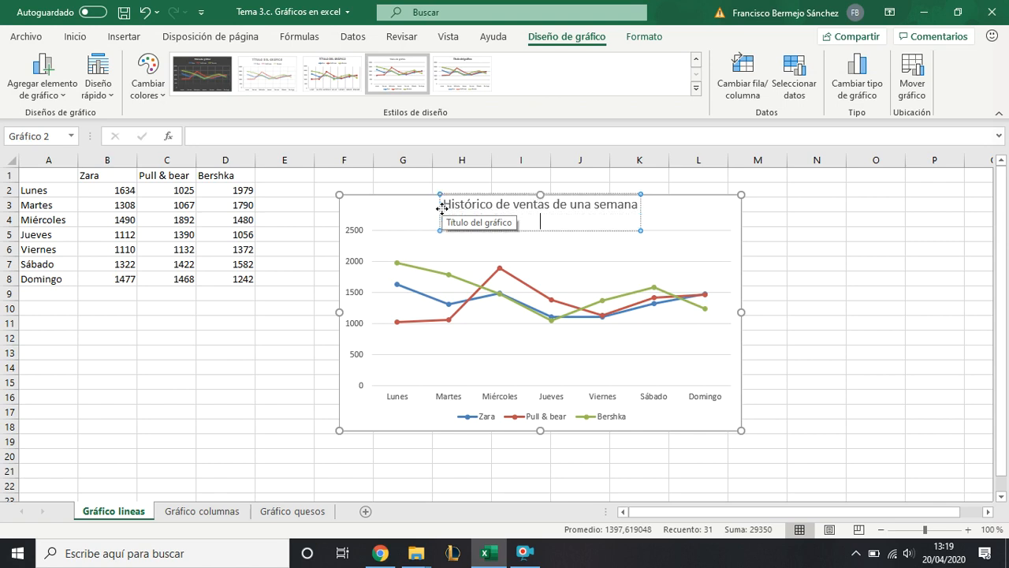
pyautogui.press('BackSpace')
pyautogui.click(405, 211)
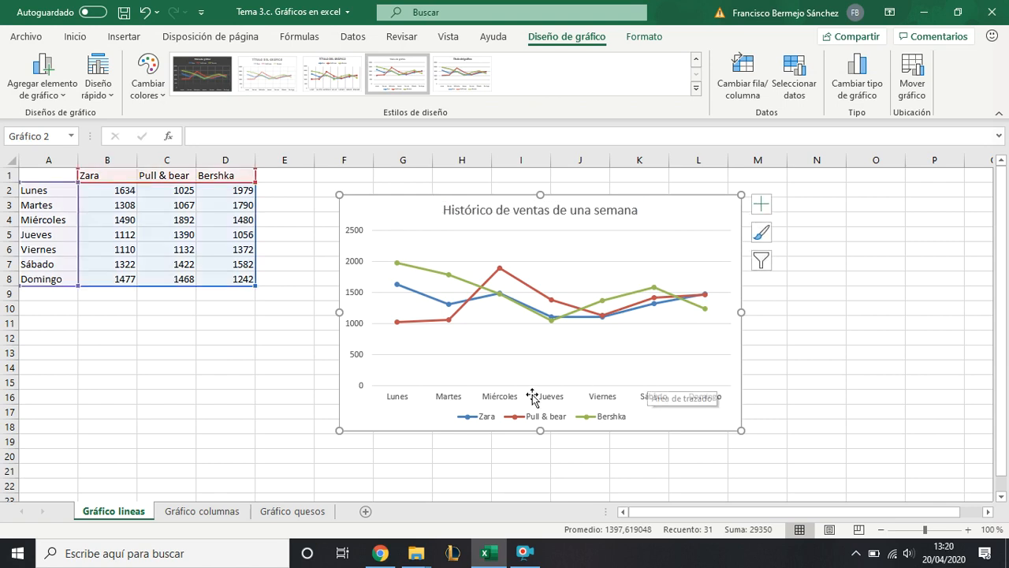
# - Examine the chart's legend, series points, weekday axis and vertical value axis, including the options available for the value axis
pyautogui.click(496, 418)
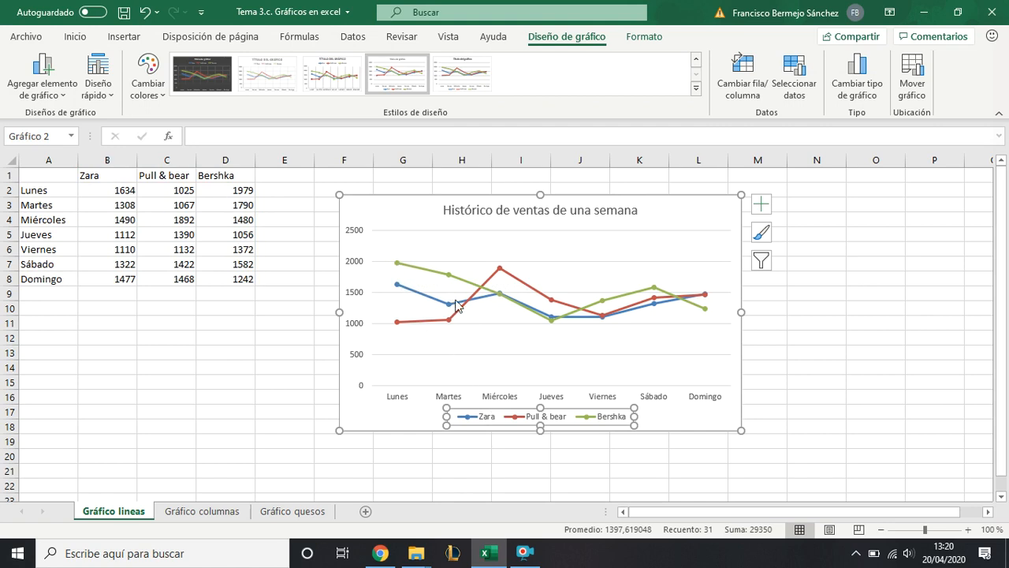
pyautogui.moveTo(426, 324)
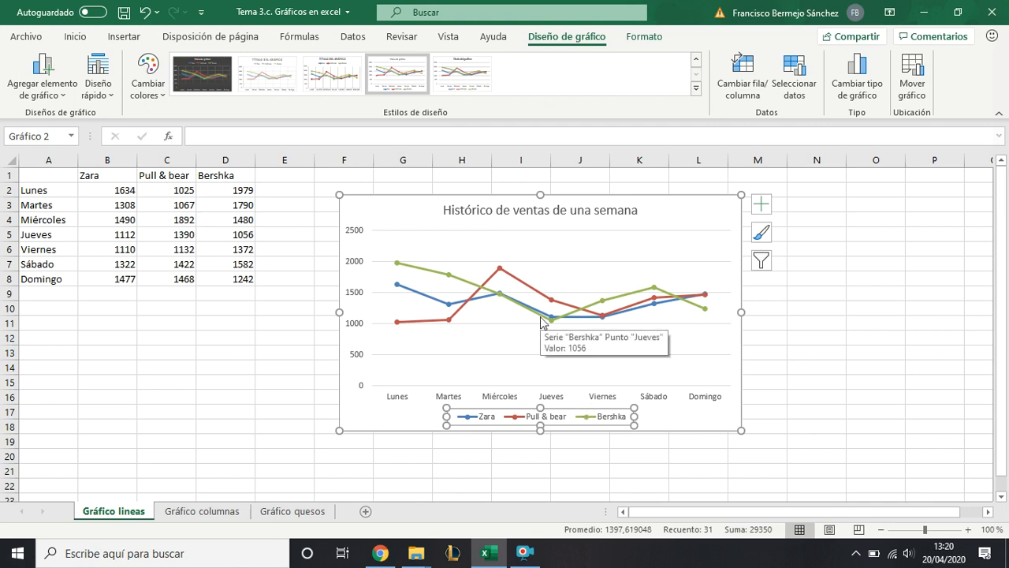
pyautogui.click(388, 419)
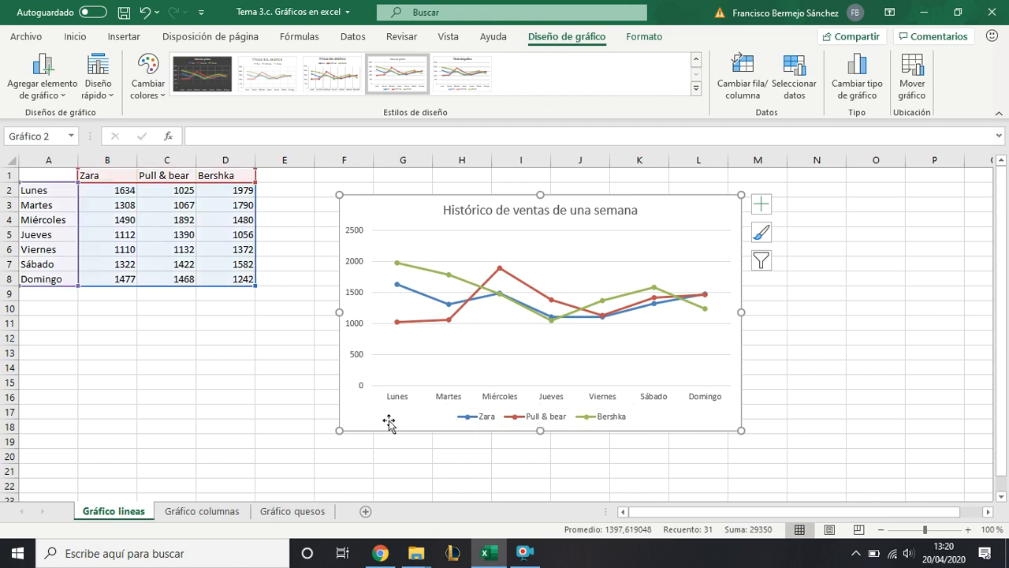
pyautogui.click(398, 398)
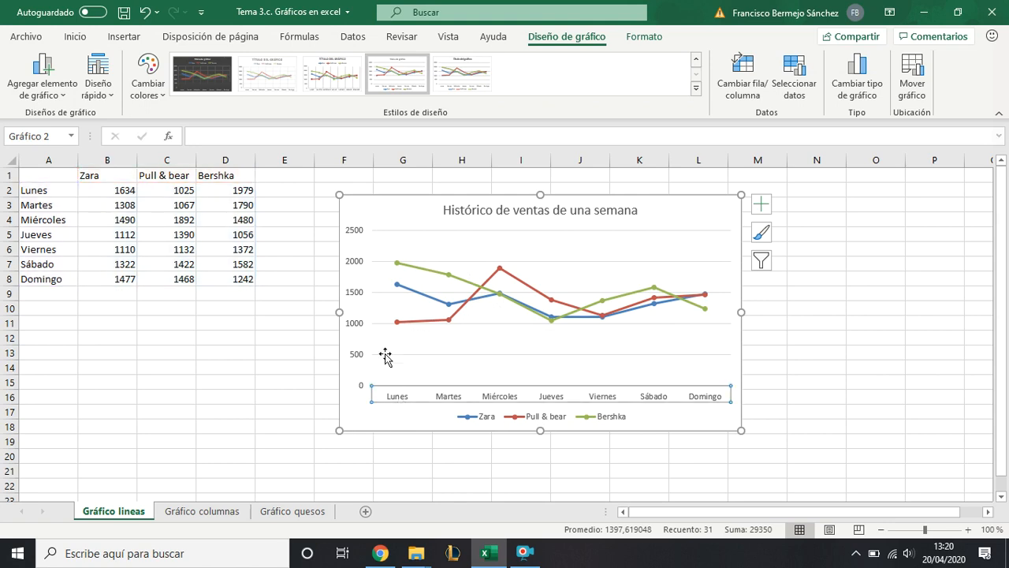
pyautogui.click(348, 326)
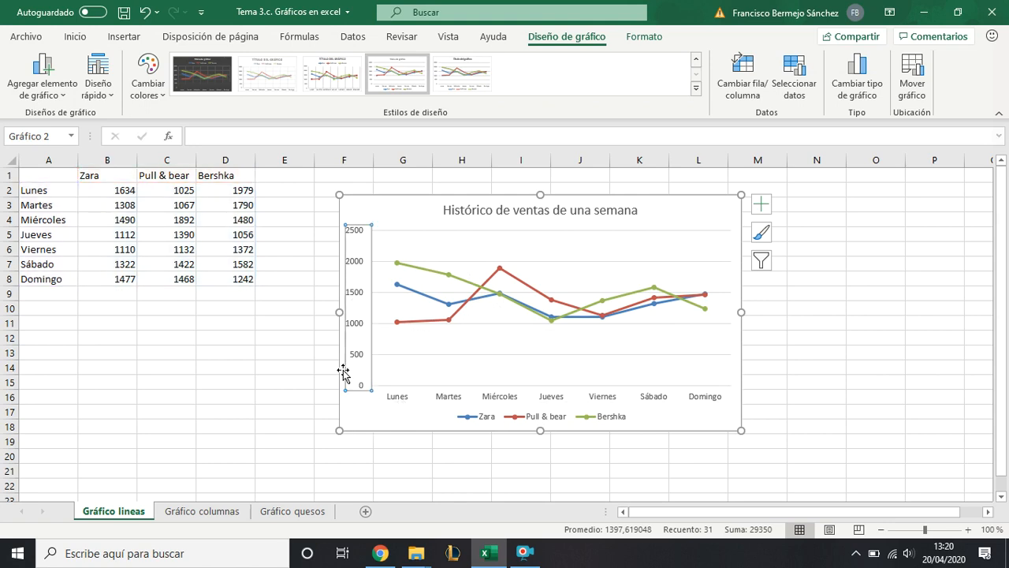
pyautogui.click(393, 421)
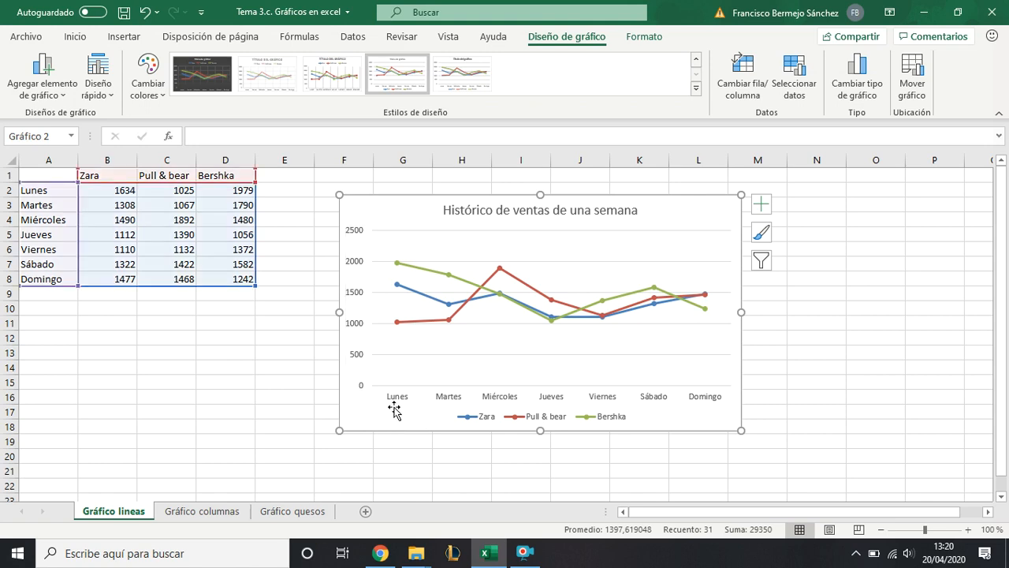
pyautogui.click(403, 400)
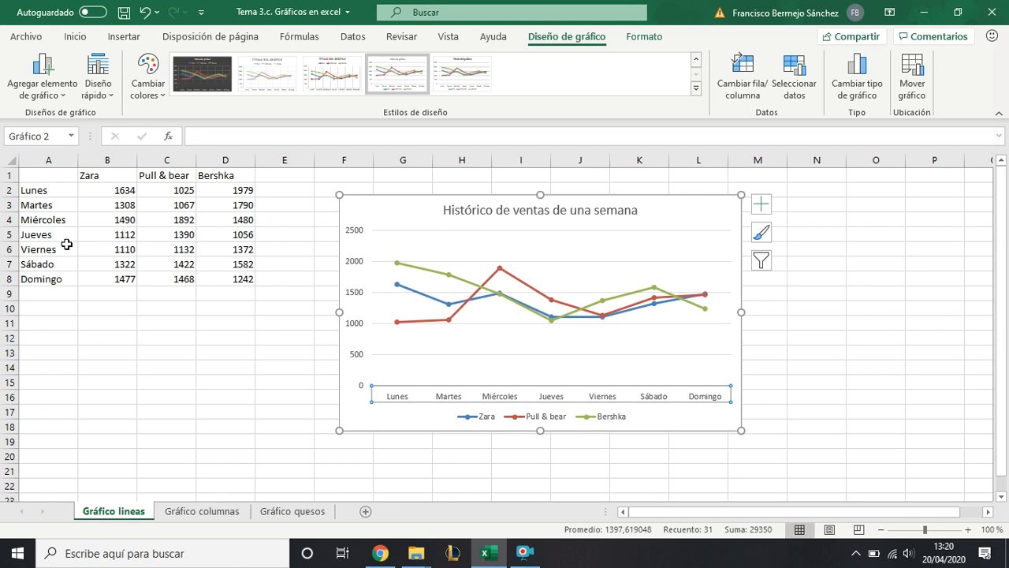
pyautogui.click(353, 274)
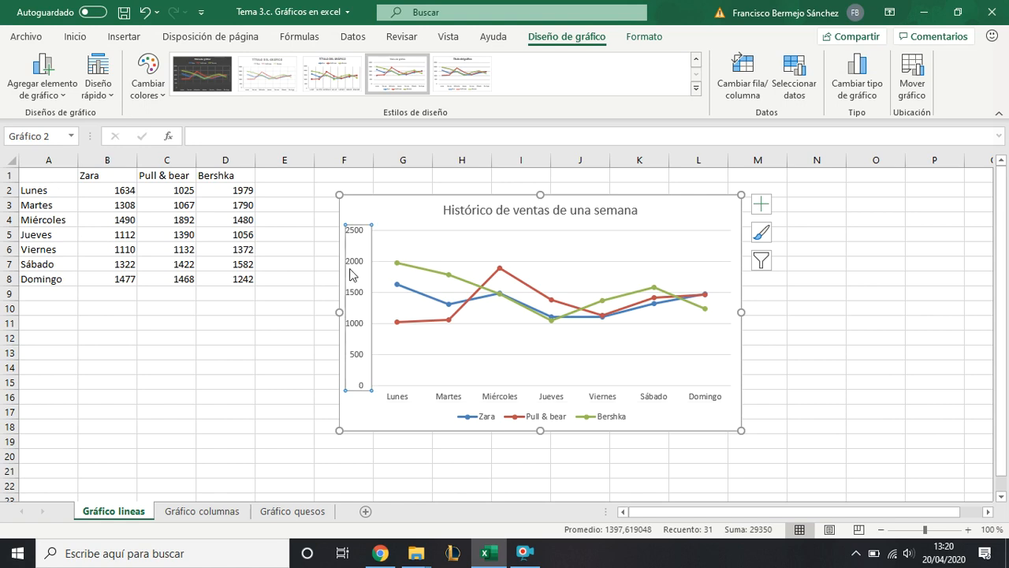
pyautogui.rightClick(352, 274)
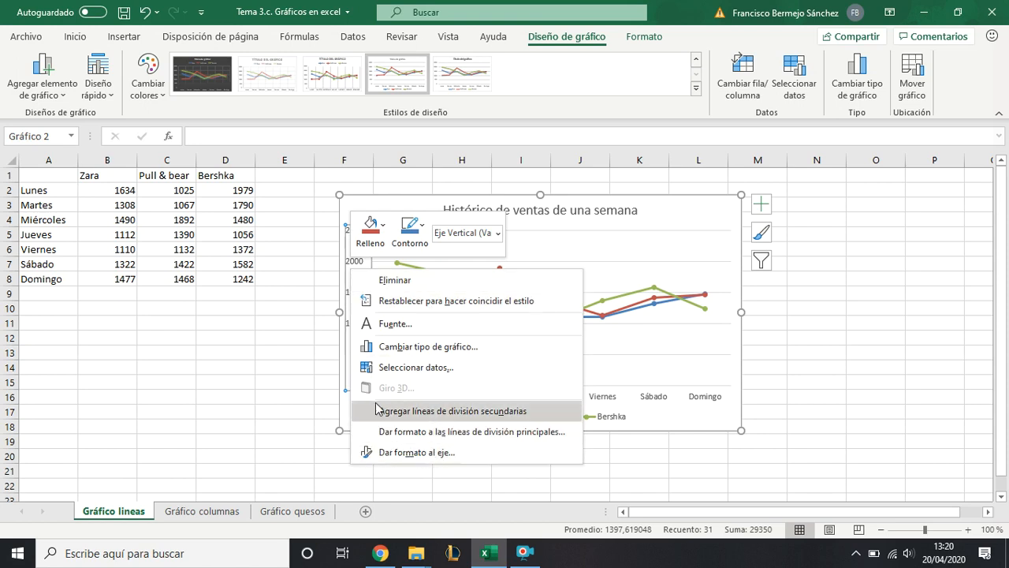
pyautogui.click(350, 411)
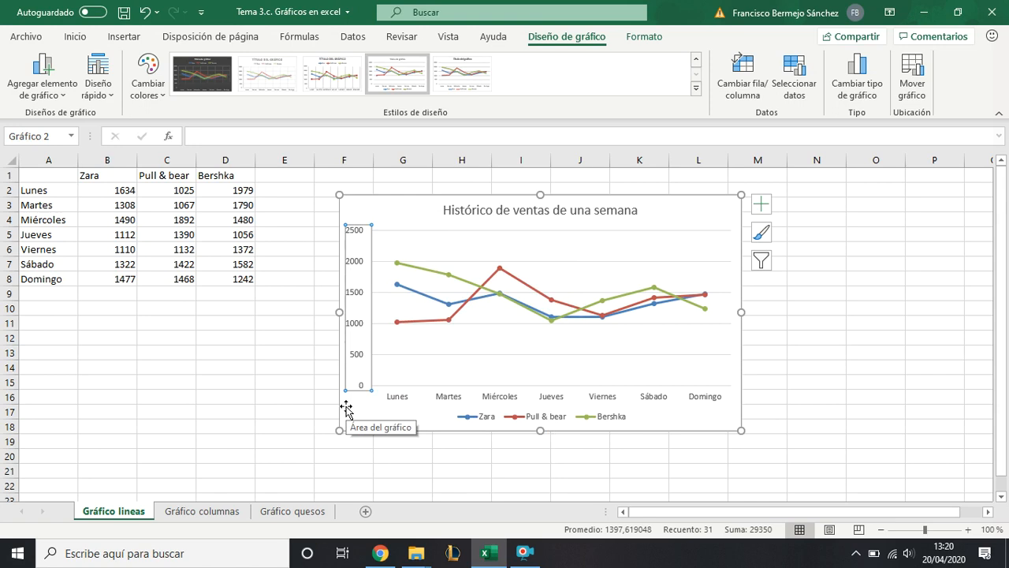
pyautogui.click(346, 407)
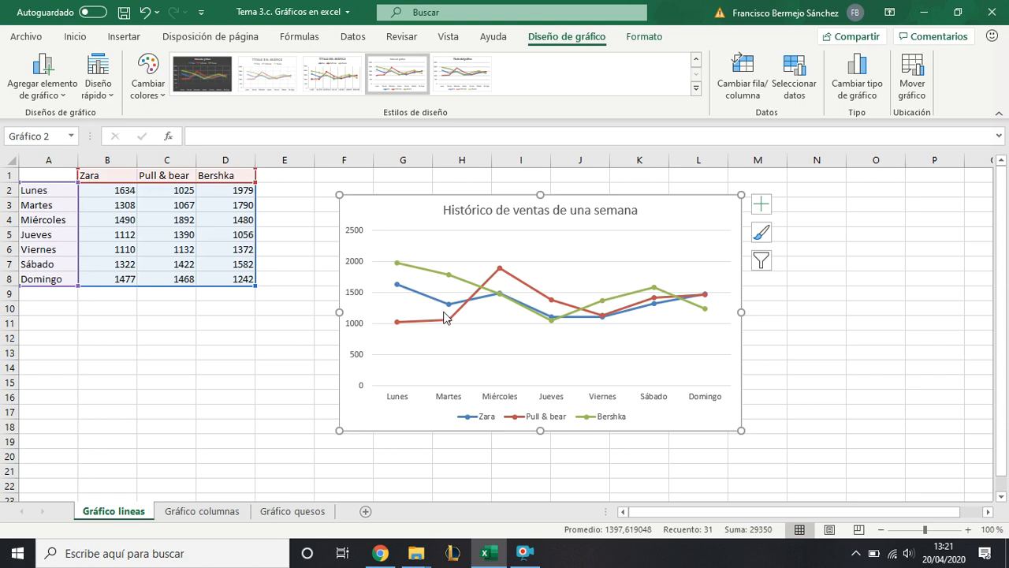
# - Copy the chart's title text, delete the line chart and close the formatting pane
pyautogui.doubleClick(463, 211)
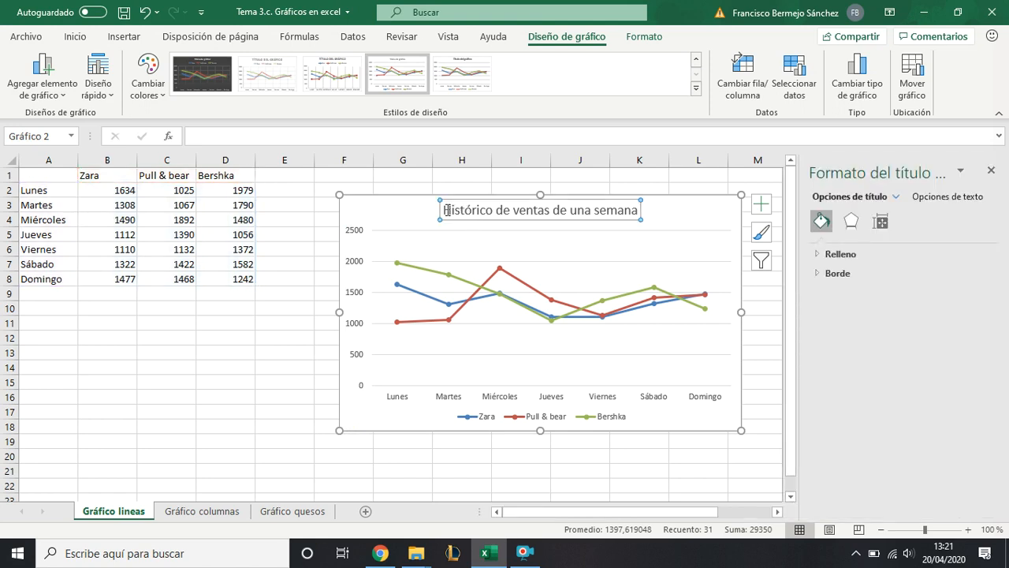
pyautogui.moveTo(448, 210); pyautogui.dragTo(608, 216)
pyautogui.hotkey('ctrl', 'c')
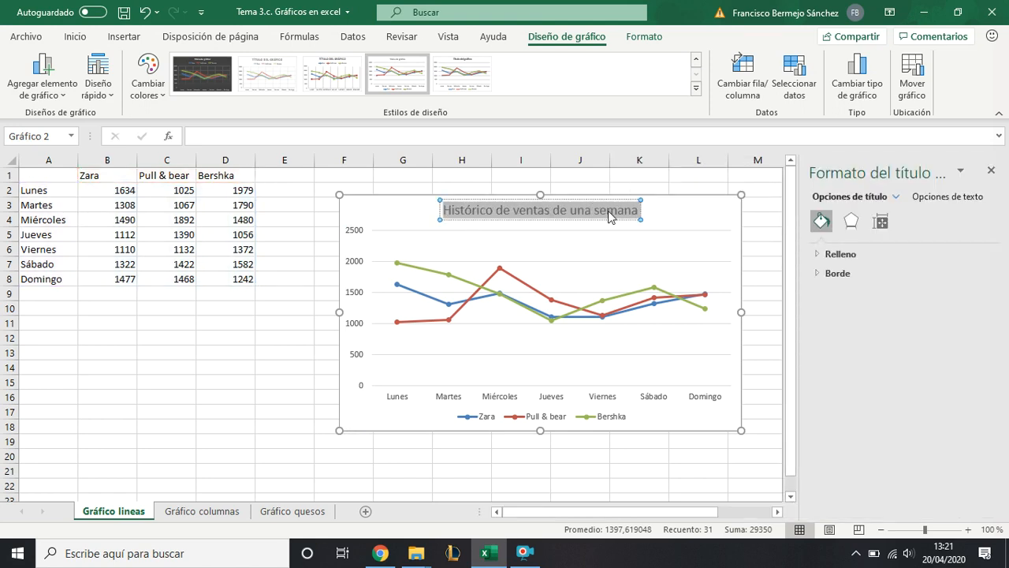
pyautogui.click(610, 211)
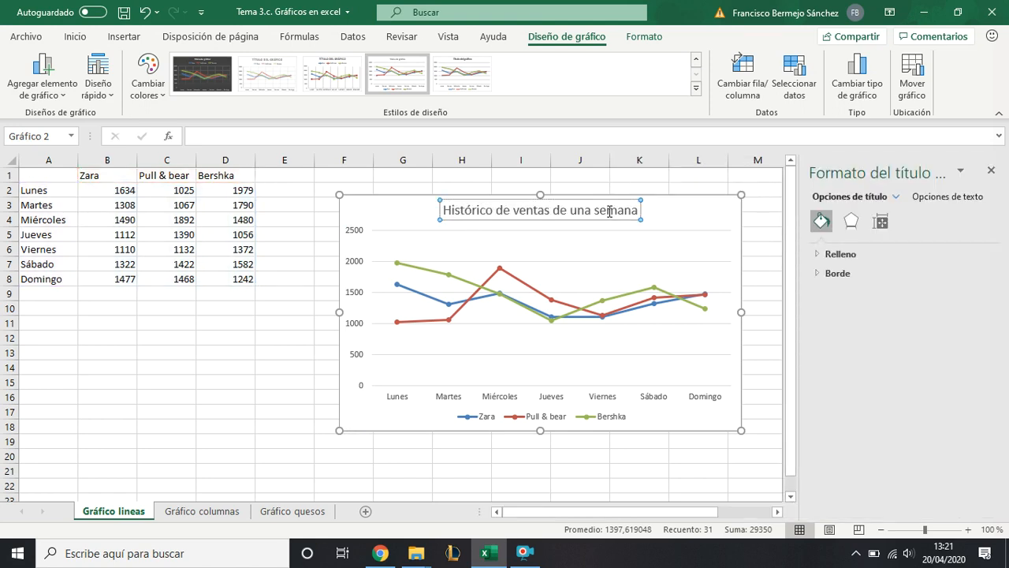
pyautogui.click(698, 220)
pyautogui.press('Delete')
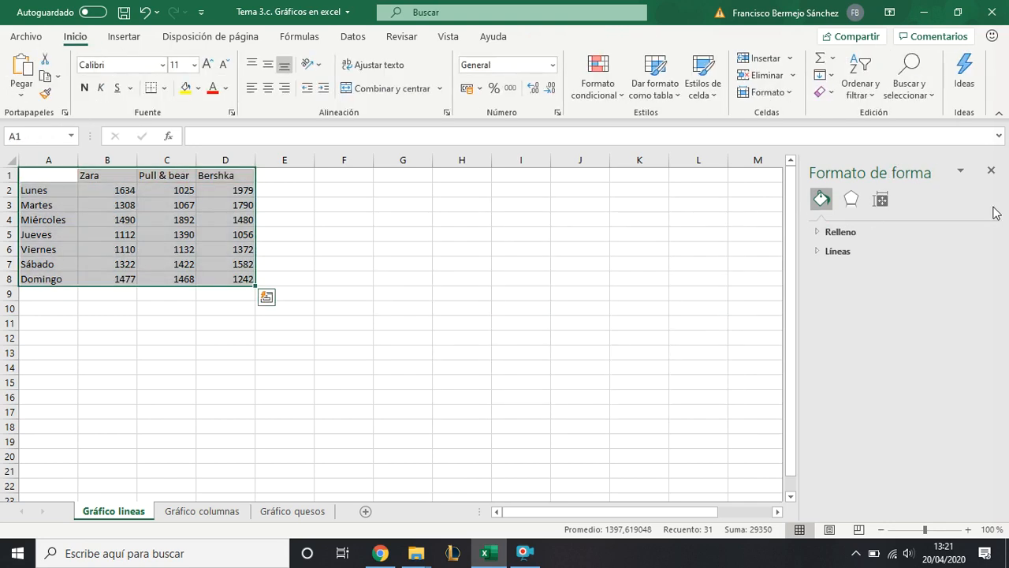
pyautogui.click(991, 171)
pyautogui.click(238, 204)
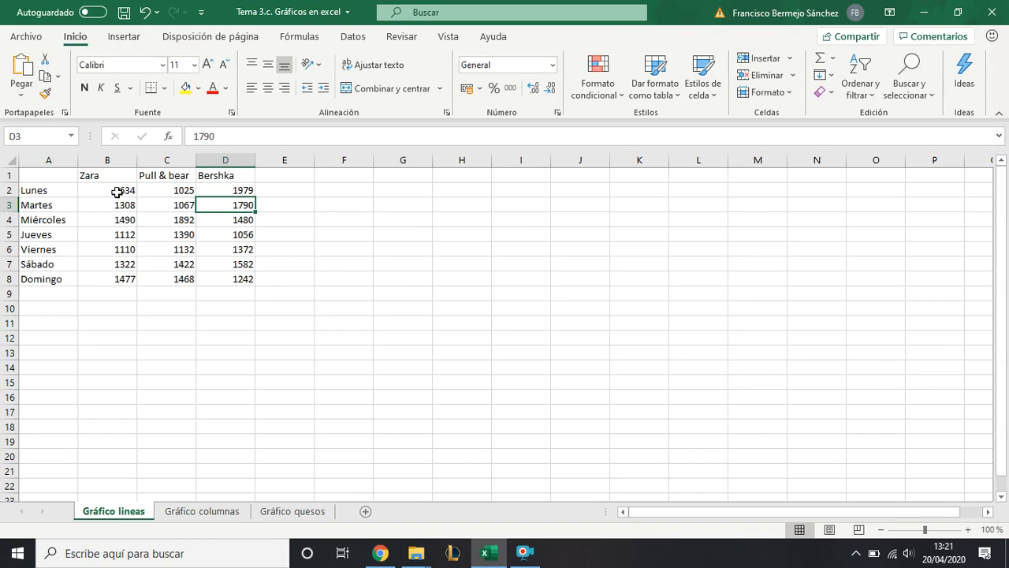
# - Insert a 2D line chart with markers from only the sales figures in B2:D8, without the headers
pyautogui.moveTo(110, 190); pyautogui.dragTo(226, 279)
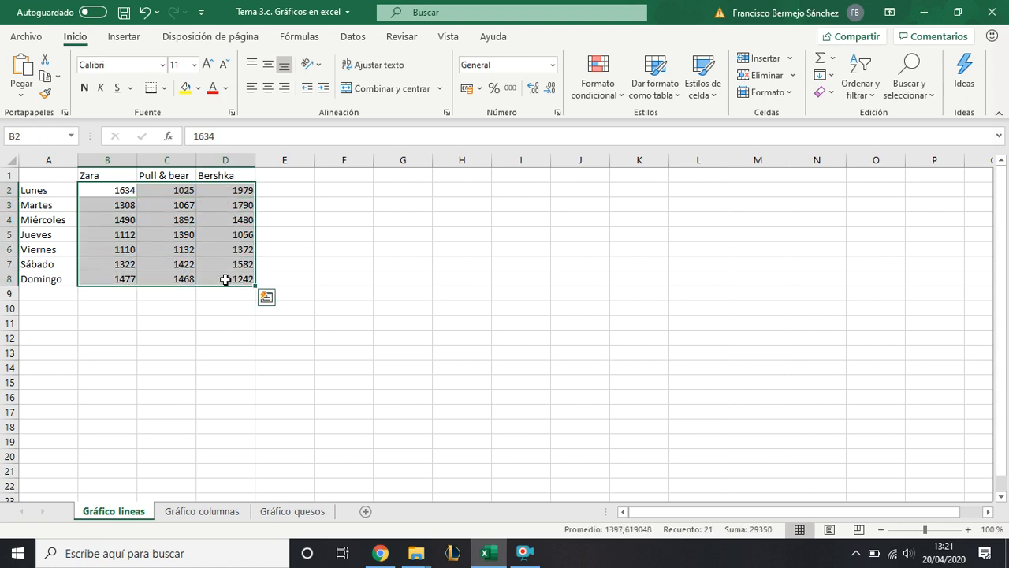
pyautogui.moveTo(67, 175); pyautogui.dragTo(218, 274)
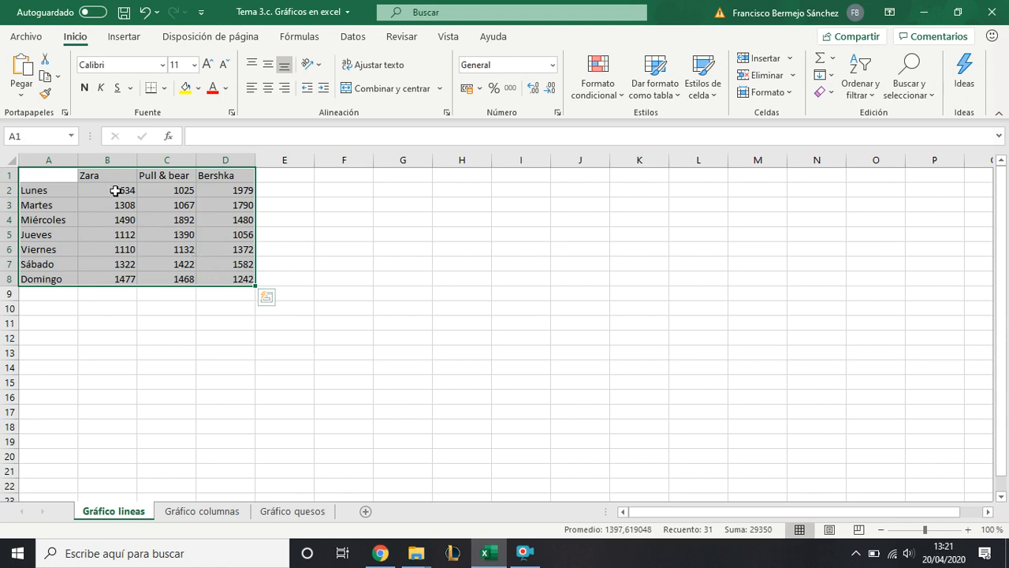
pyautogui.moveTo(115, 189); pyautogui.dragTo(239, 279)
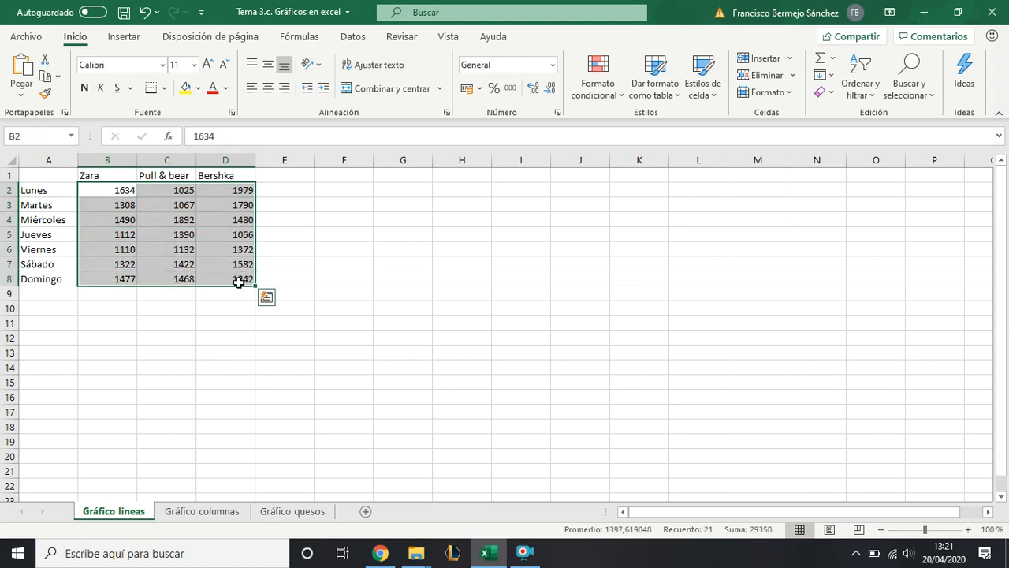
pyautogui.click(347, 35)
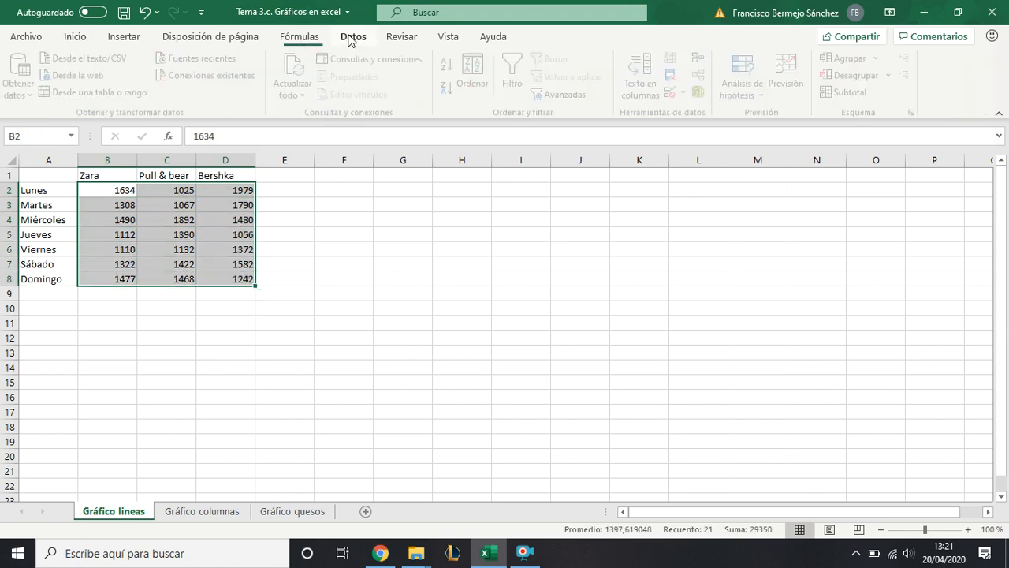
pyautogui.click(115, 36)
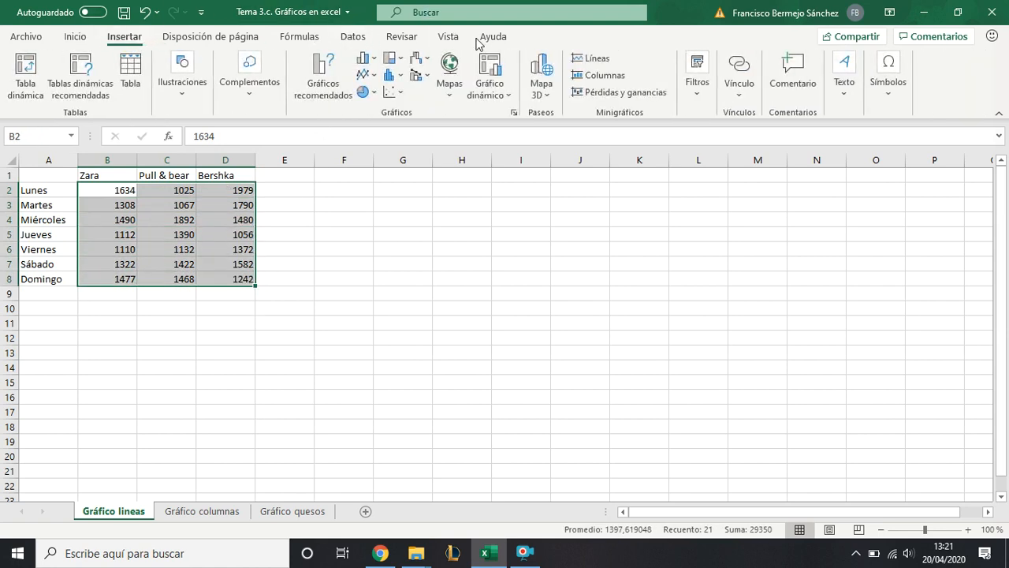
pyautogui.click(376, 77)
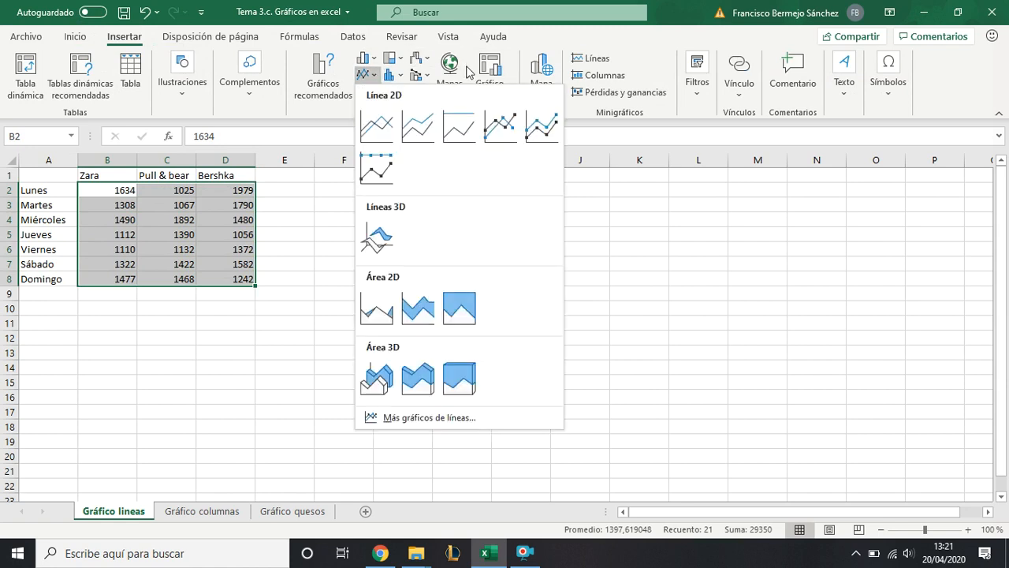
pyautogui.click(503, 124)
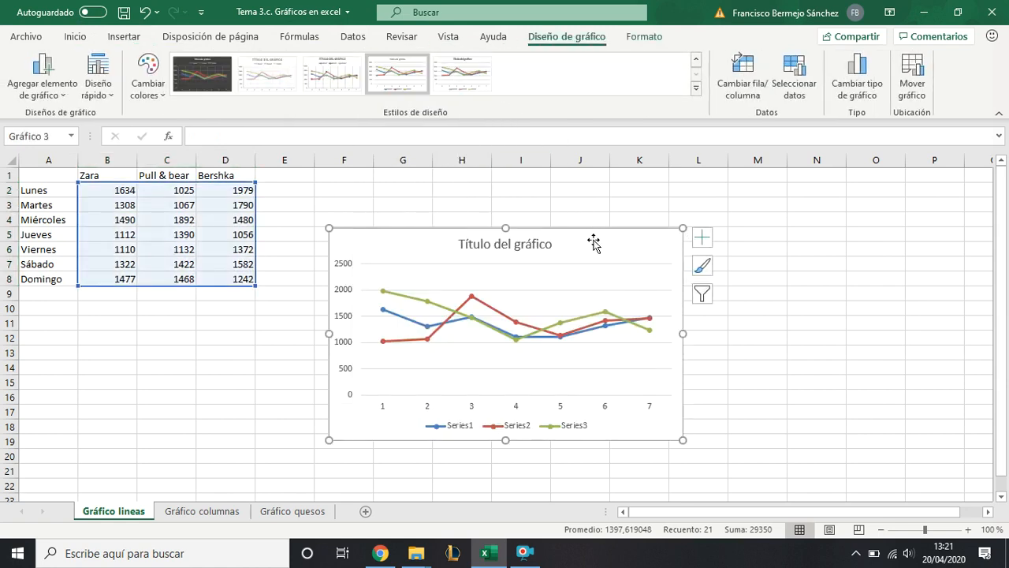
# - Enlarge the new line chart and place it beside the data table, spanning about columns F to L
pyautogui.moveTo(592, 239); pyautogui.dragTo(607, 226)
pyautogui.moveTo(342, 213); pyautogui.dragTo(295, 188)
pyautogui.moveTo(595, 212); pyautogui.dragTo(654, 209)
# - Replace the new chart's placeholder title with the copied text "Histórico de ventas de una semana"
pyautogui.doubleClick(582, 206)
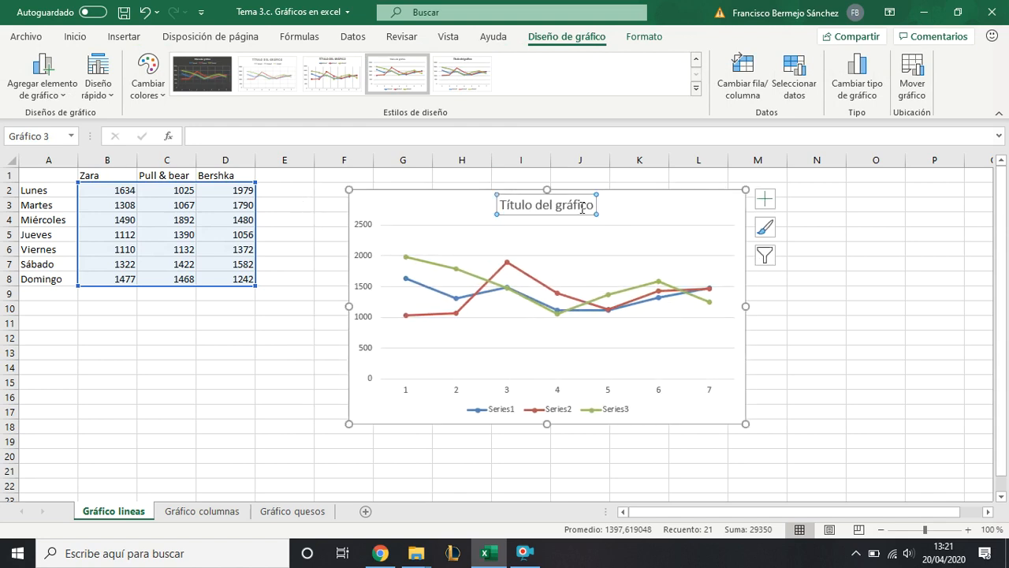
pyautogui.tripleClick(582, 208)
pyautogui.press('Delete')
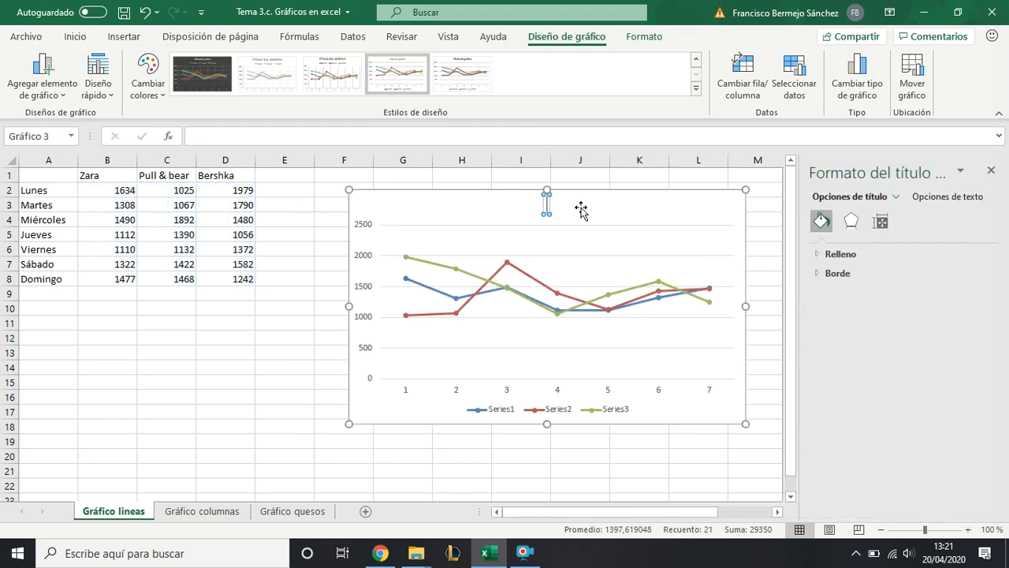
pyautogui.hotkey('ctrl', 'v')
pyautogui.press('BackSpace')
pyautogui.press('BackSpace')
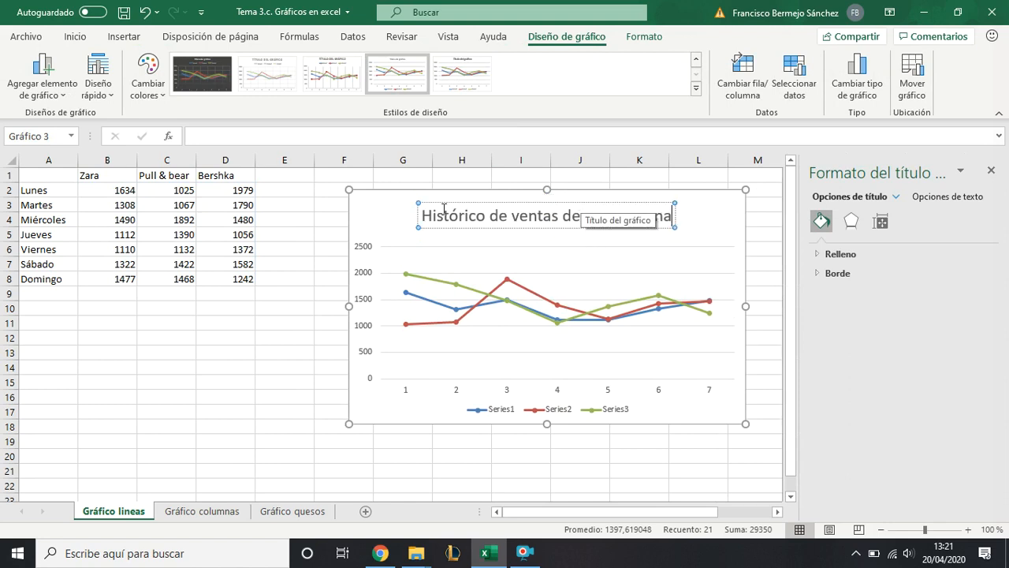
# - Enlarge the plot area and the chart slightly, and move the chart to span about columns G to M
pyautogui.click(389, 218)
pyautogui.click(411, 236)
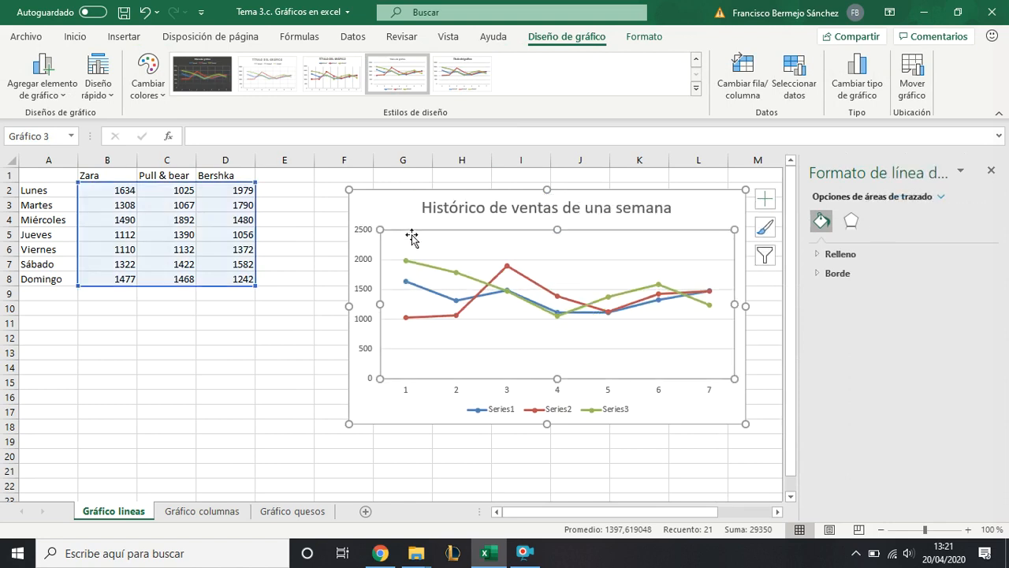
pyautogui.moveTo(380, 229); pyautogui.dragTo(382, 224)
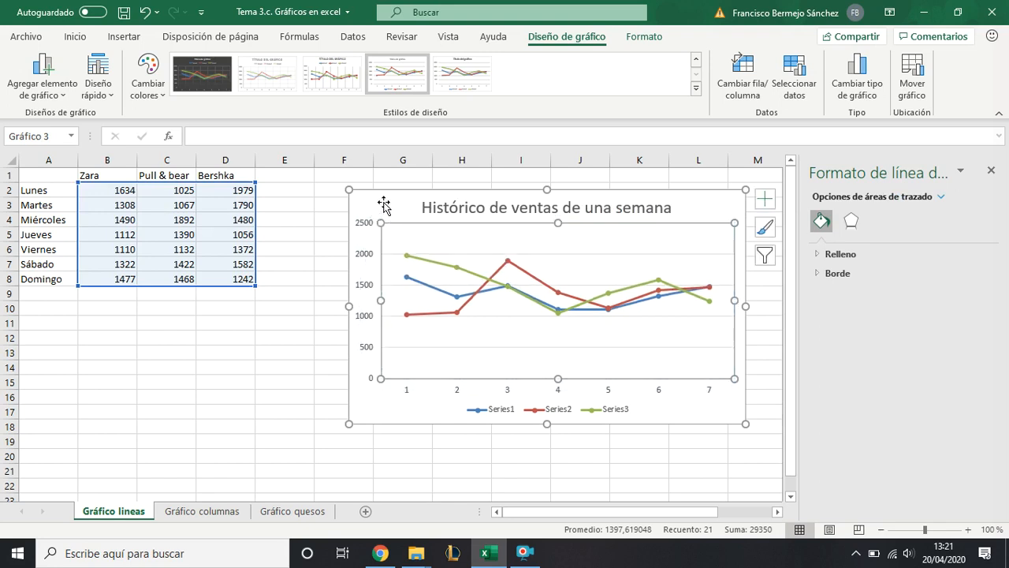
pyautogui.click(384, 205)
pyautogui.moveTo(350, 423); pyautogui.dragTo(342, 434)
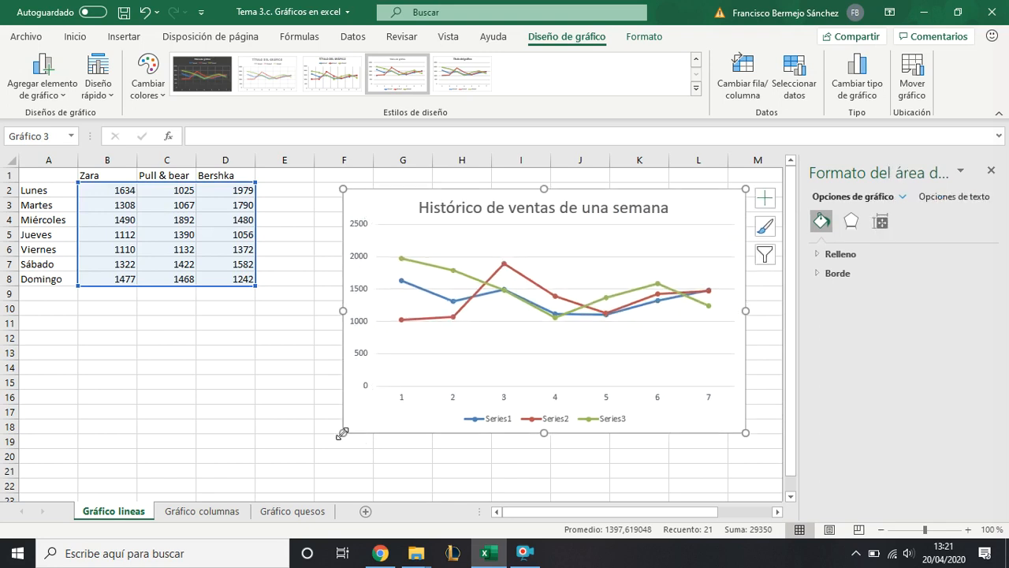
pyautogui.click(992, 170)
pyautogui.moveTo(729, 207); pyautogui.dragTo(784, 207)
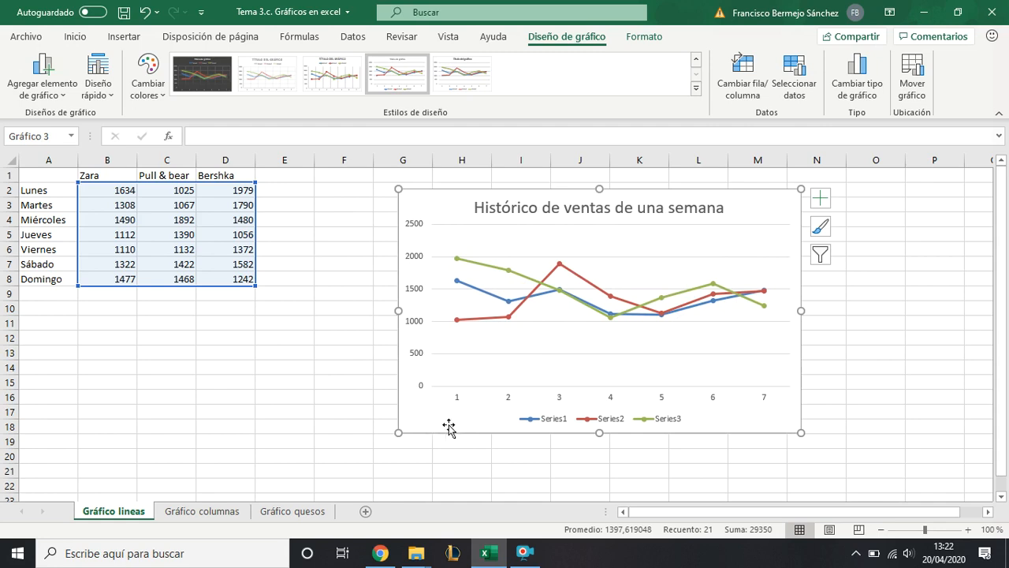
# - Examine the chart's legend, numbered category axis and vertical value axis, including the options offered for the value axis
pyautogui.click(548, 426)
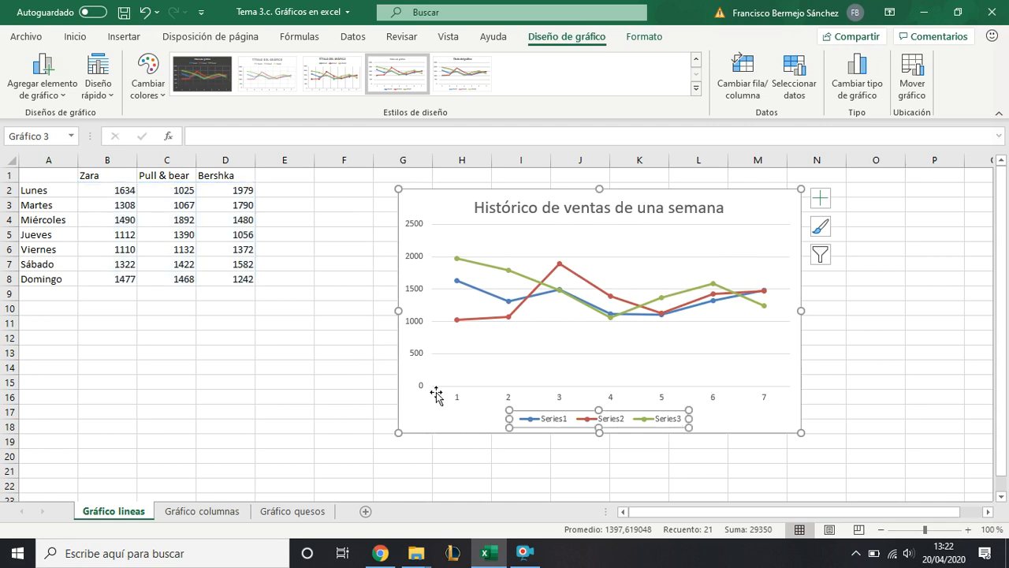
pyautogui.click(424, 417)
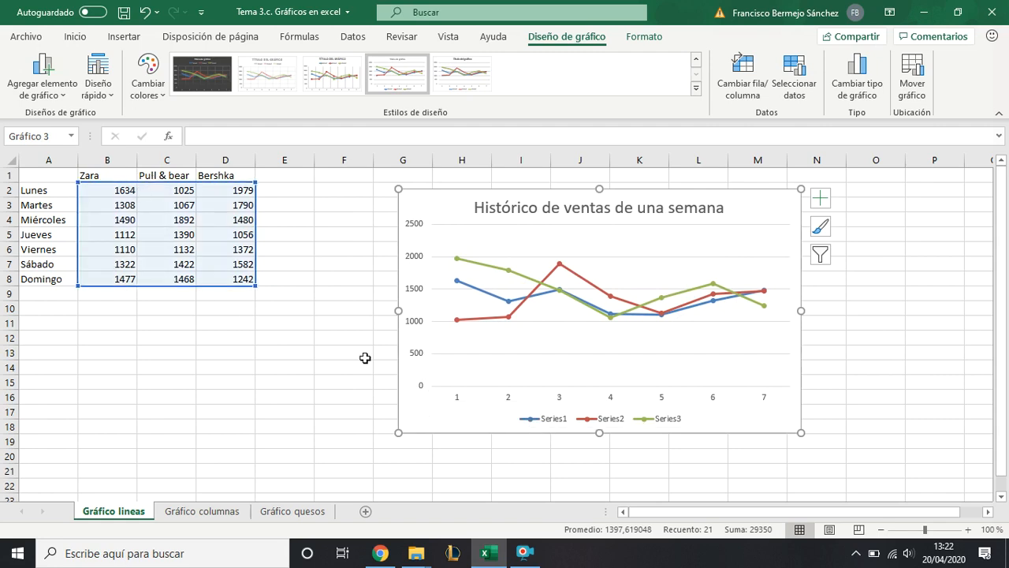
pyautogui.click(416, 264)
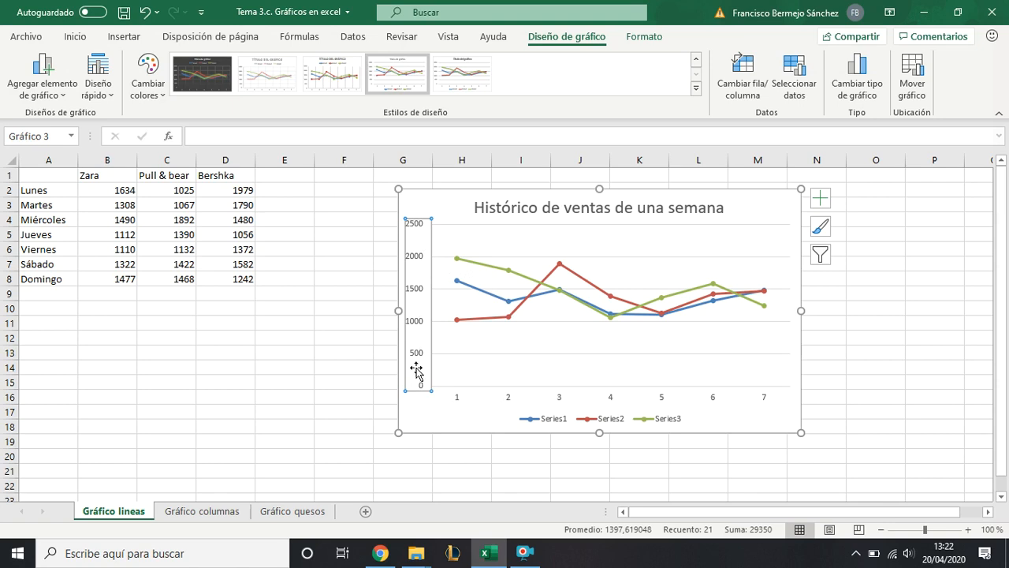
pyautogui.rightClick(425, 344)
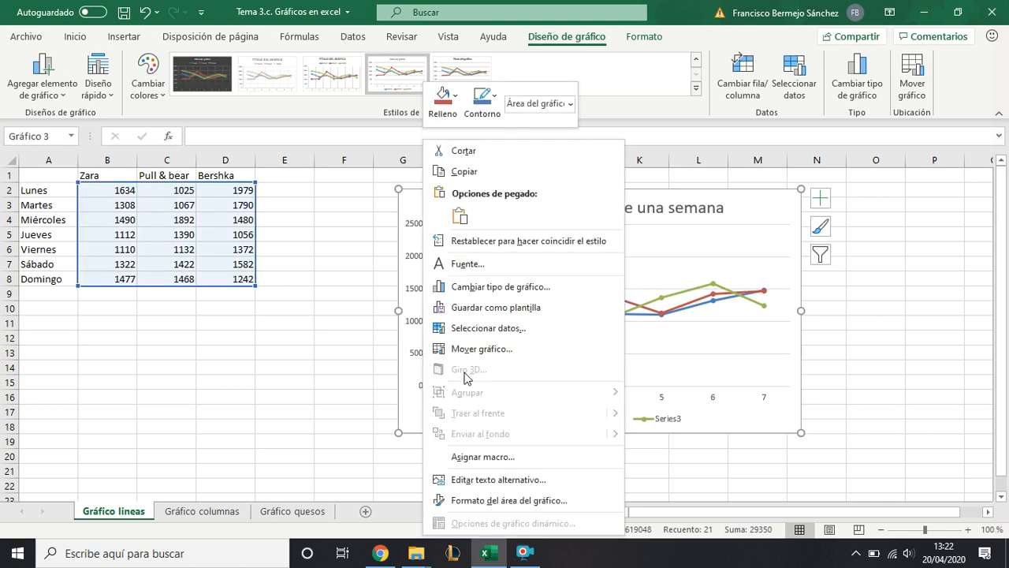
pyautogui.click(414, 409)
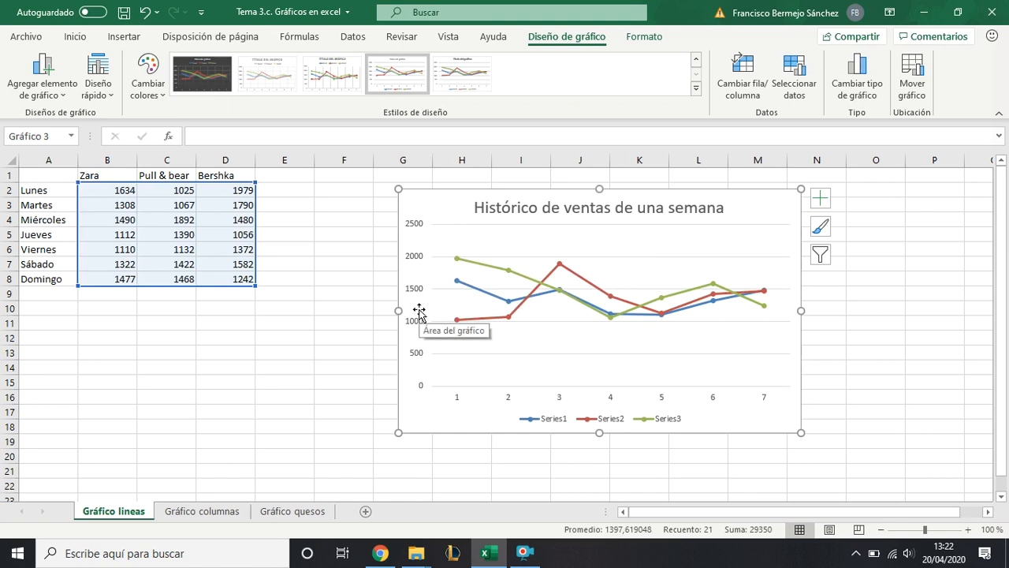
pyautogui.click(413, 320)
pyautogui.rightClick(412, 316)
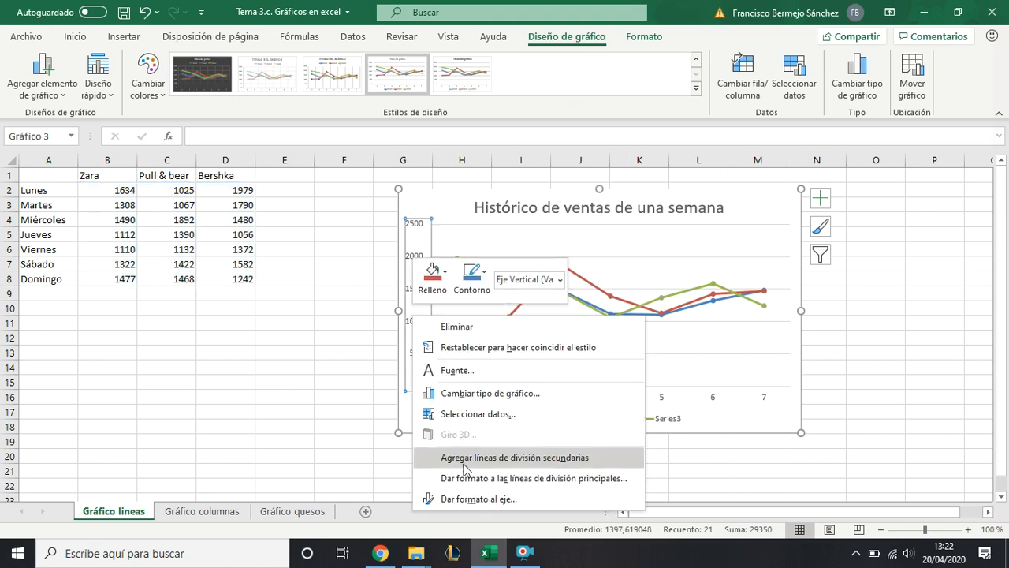
pyautogui.click(407, 408)
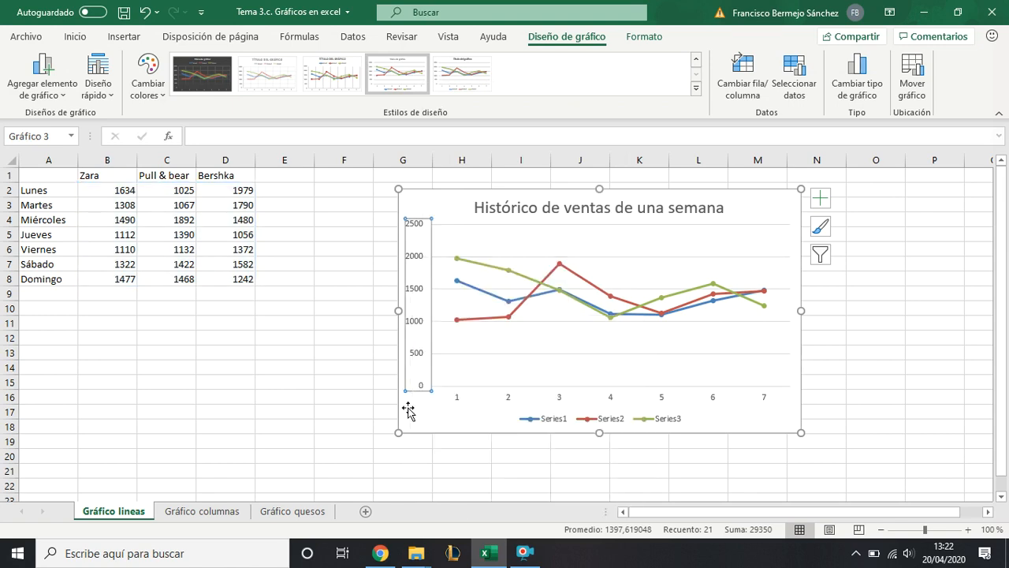
pyautogui.click(433, 416)
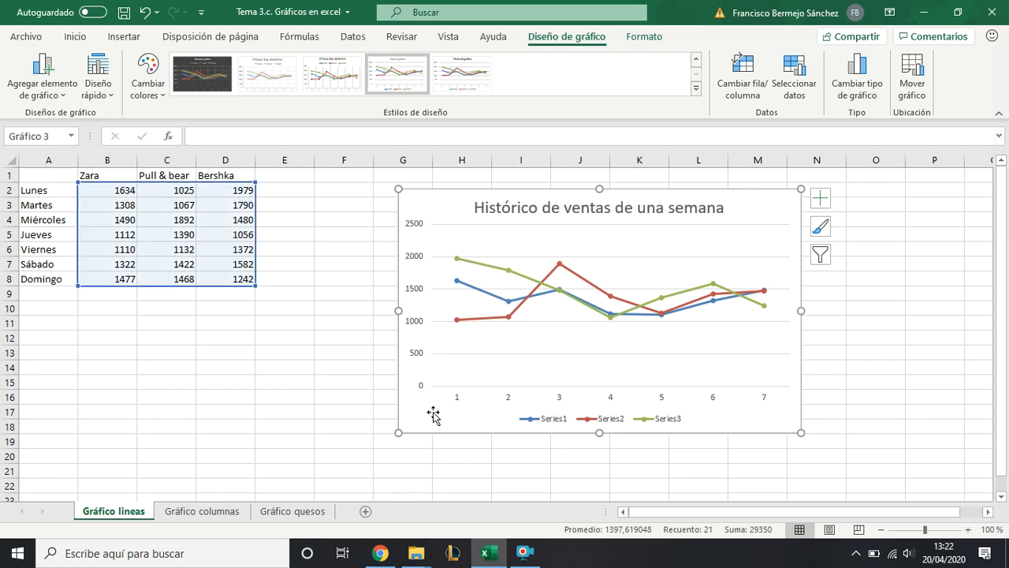
pyautogui.click(459, 399)
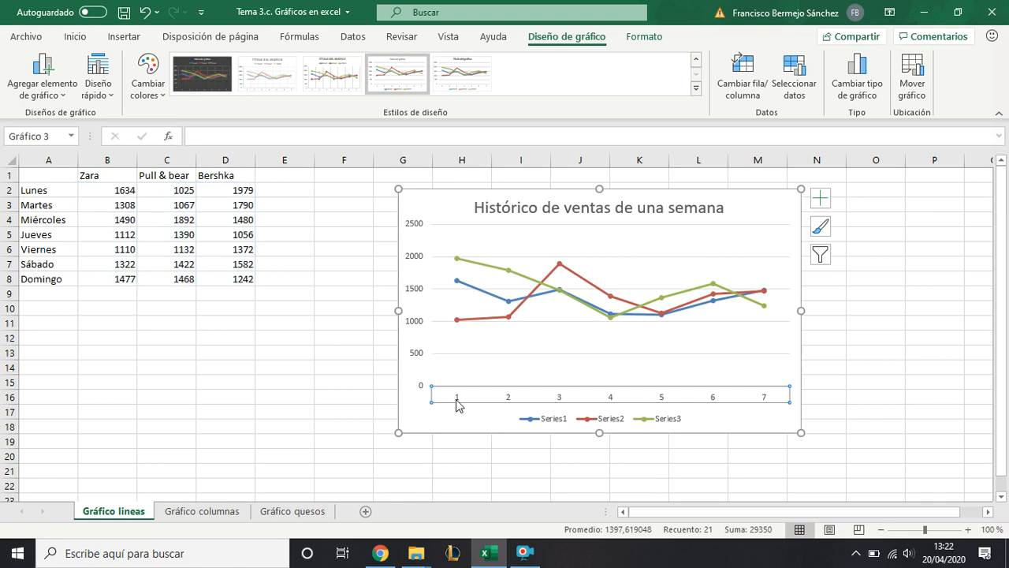
pyautogui.click(535, 419)
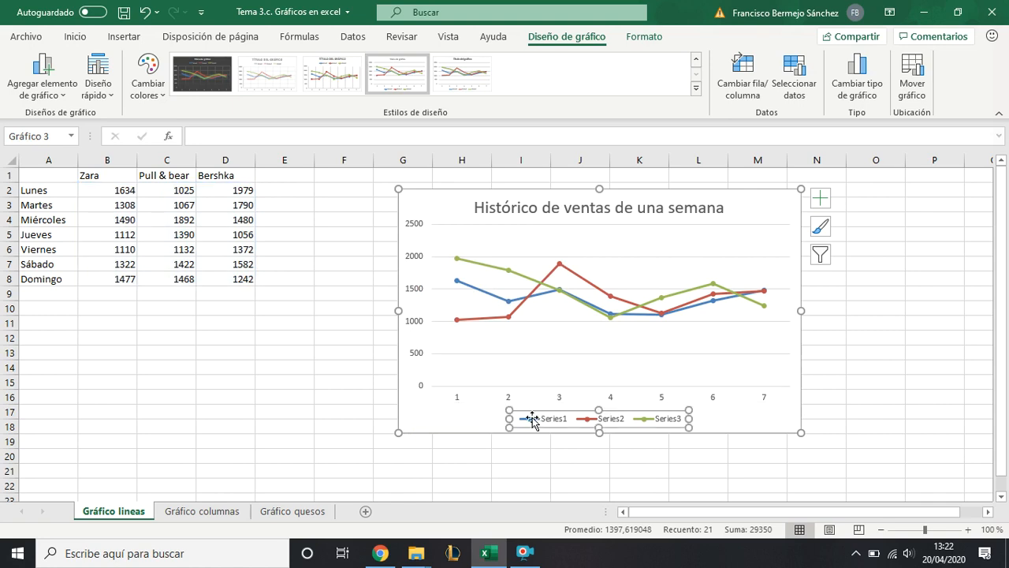
pyautogui.click(448, 421)
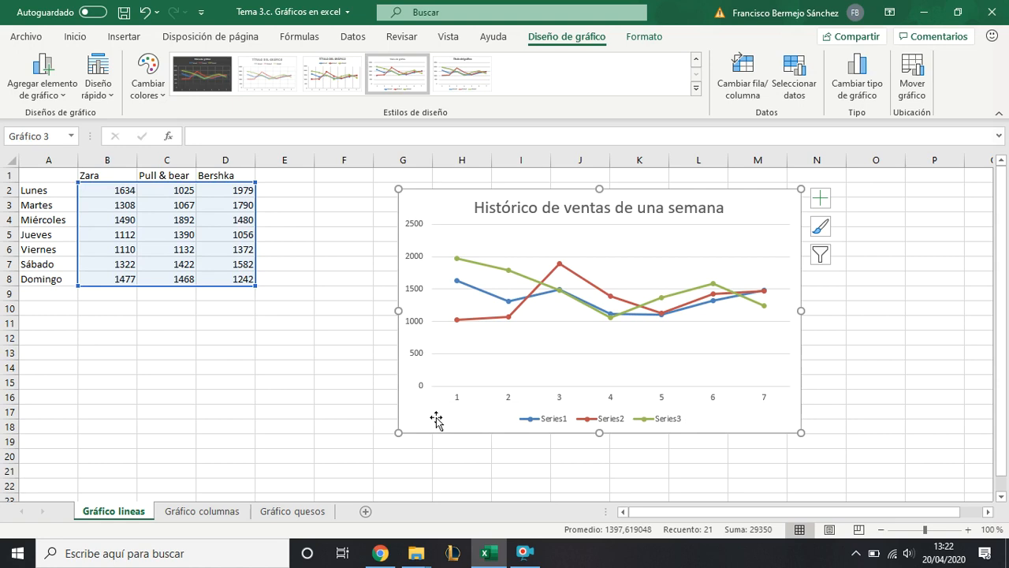
# - Open the weekly sales chart's data source settings and move the dialog up to uncover more of the chart
pyautogui.rightClick(437, 415)
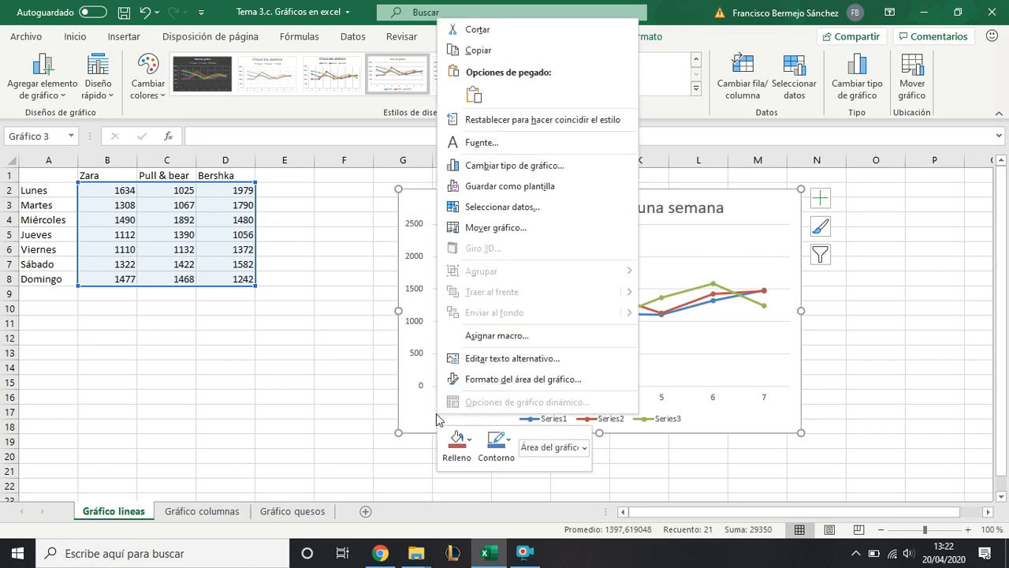
pyautogui.click(503, 206)
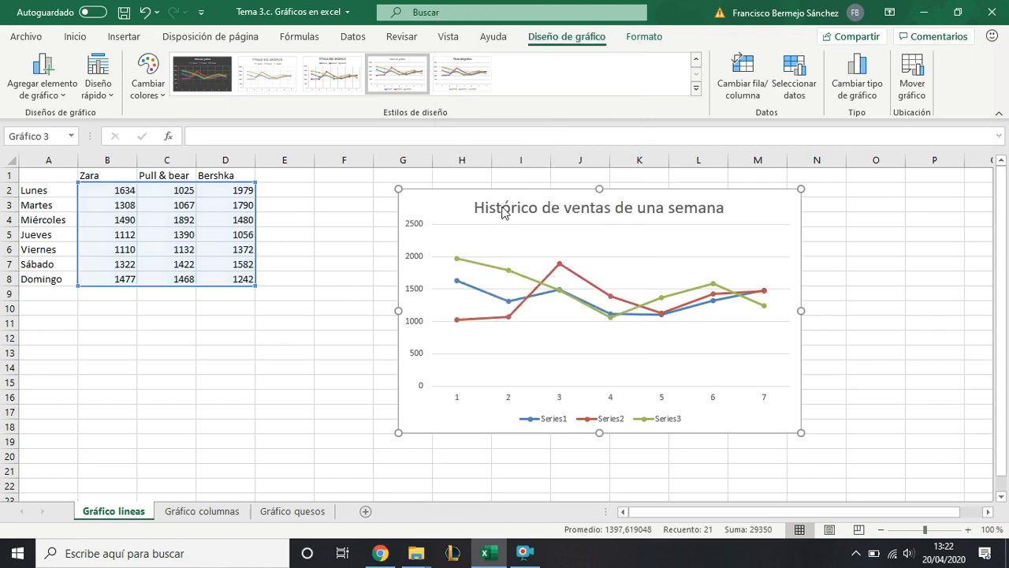
pyautogui.moveTo(617, 95); pyautogui.dragTo(493, 135)
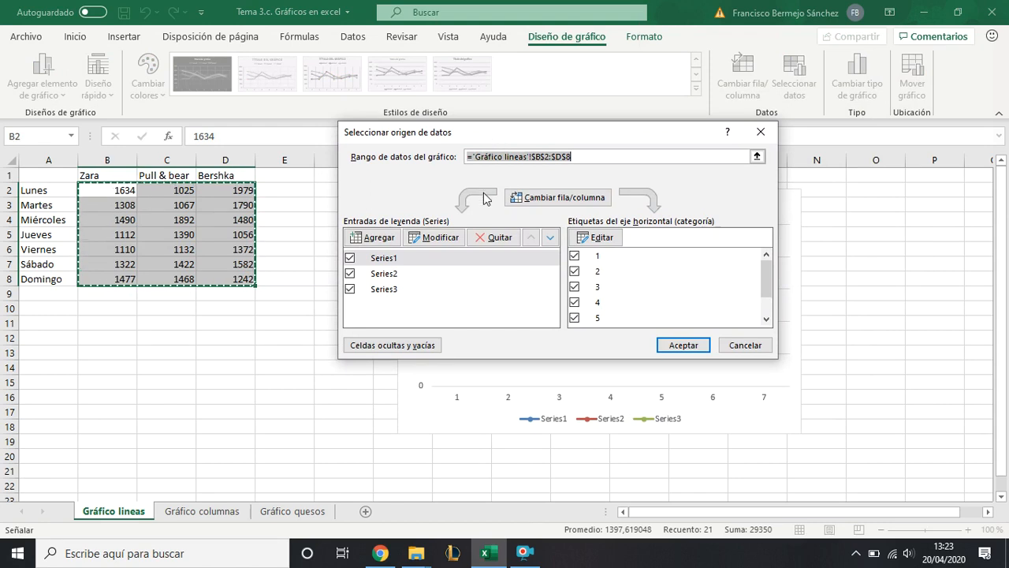
pyautogui.moveTo(550, 134); pyautogui.dragTo(531, 65)
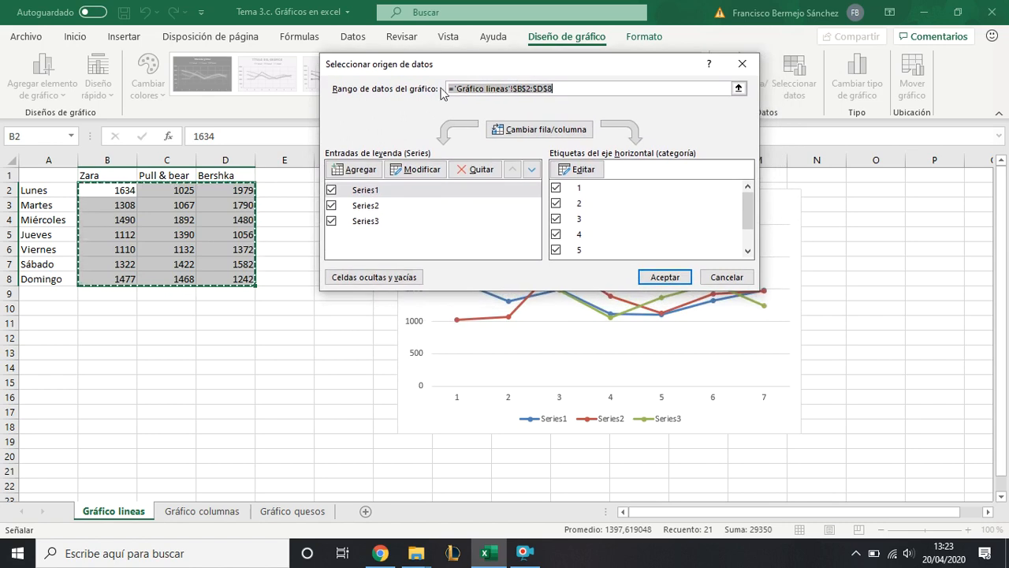
# - Link the first series' name to header cell B1 (Zara), keeping its values in B2:B8
pyautogui.click(365, 191)
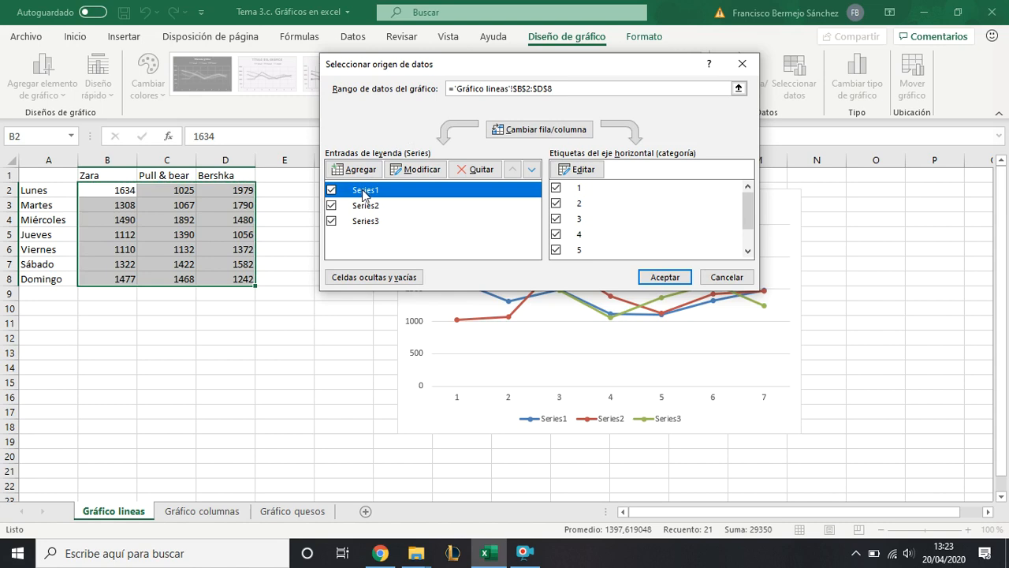
pyautogui.click(377, 207)
pyautogui.click(378, 191)
pyautogui.click(378, 208)
pyautogui.click(376, 196)
pyautogui.click(423, 171)
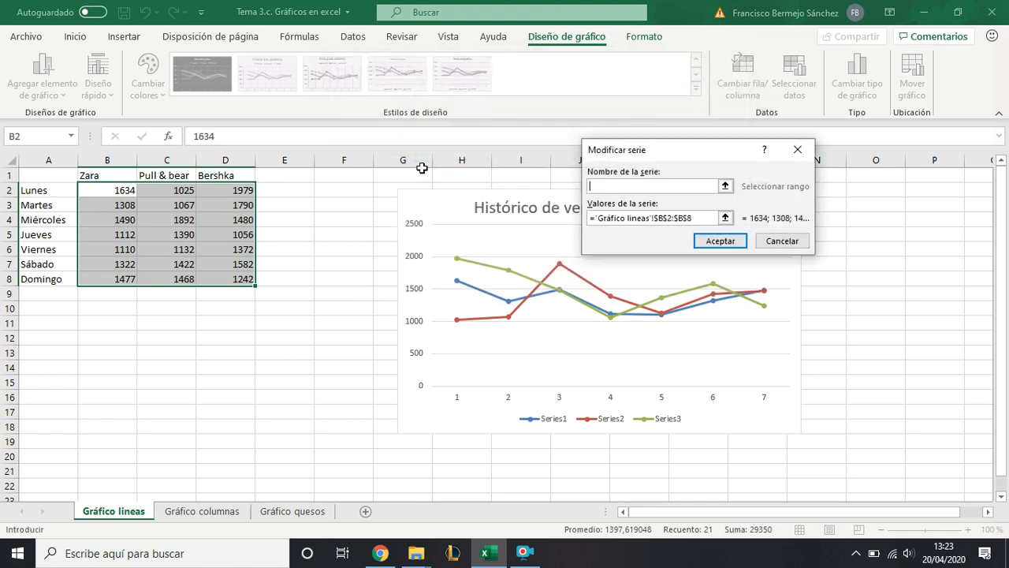
pyautogui.moveTo(646, 154); pyautogui.dragTo(462, 109)
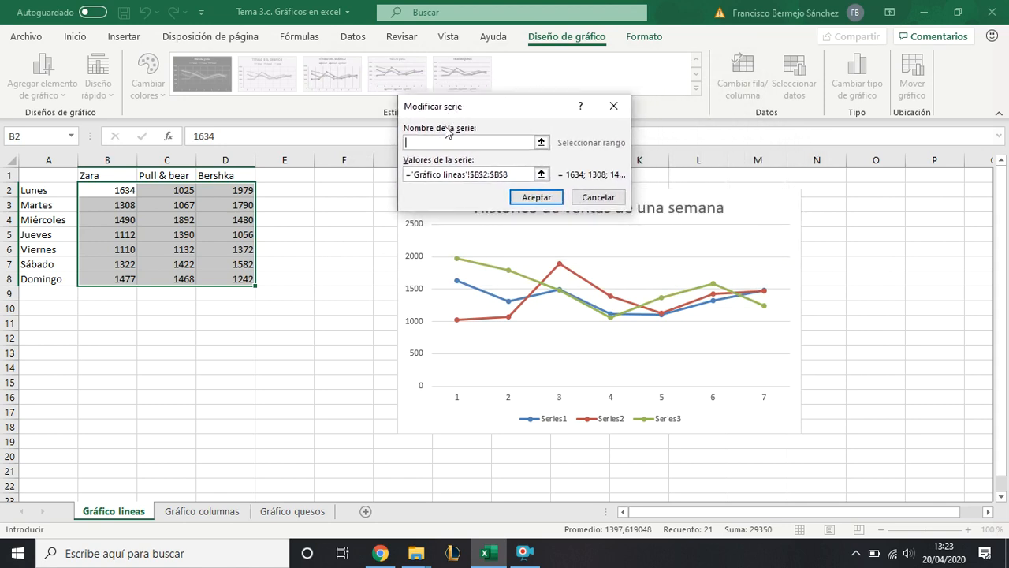
pyautogui.click(450, 172)
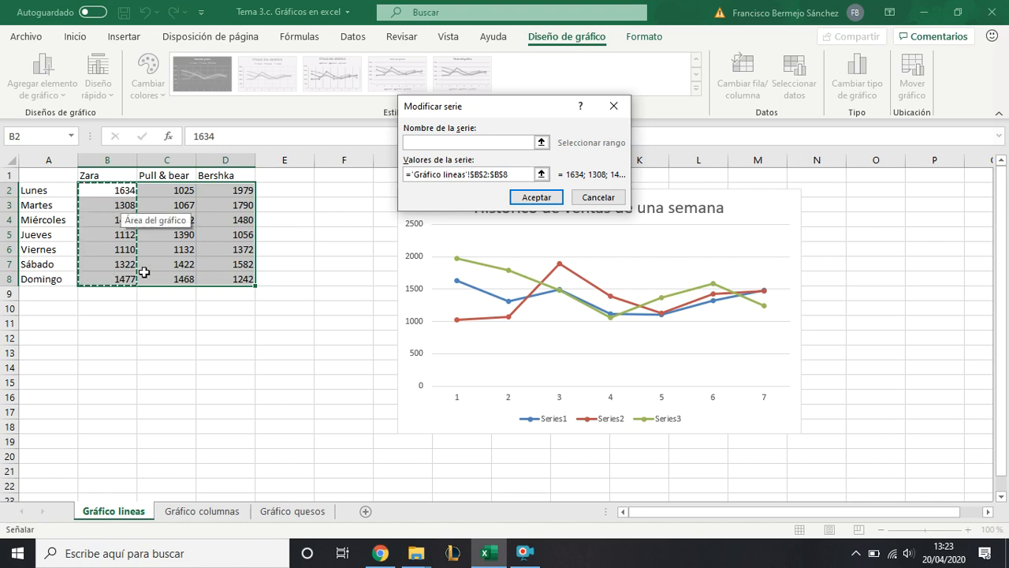
pyautogui.click(426, 144)
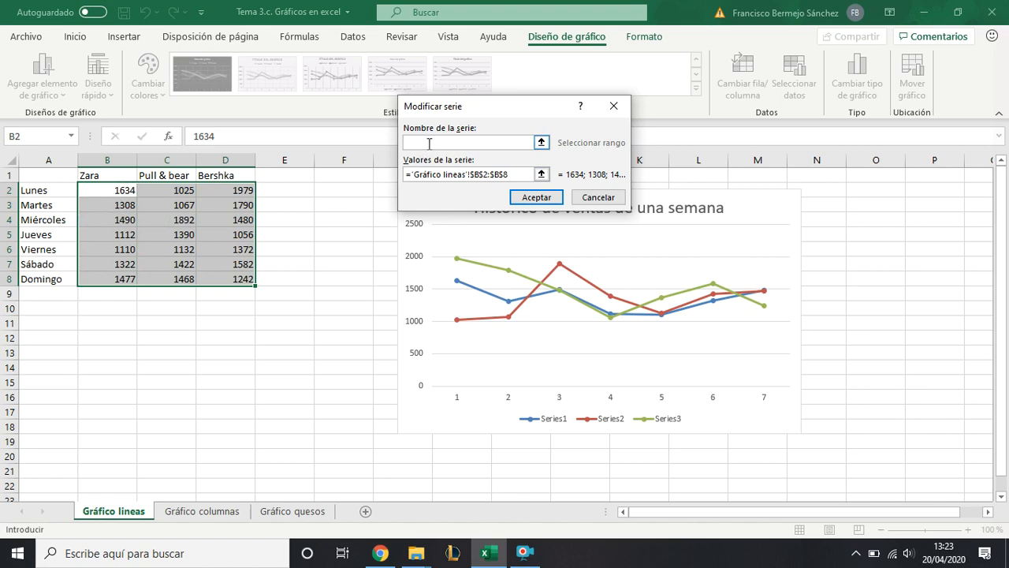
pyautogui.click(117, 175)
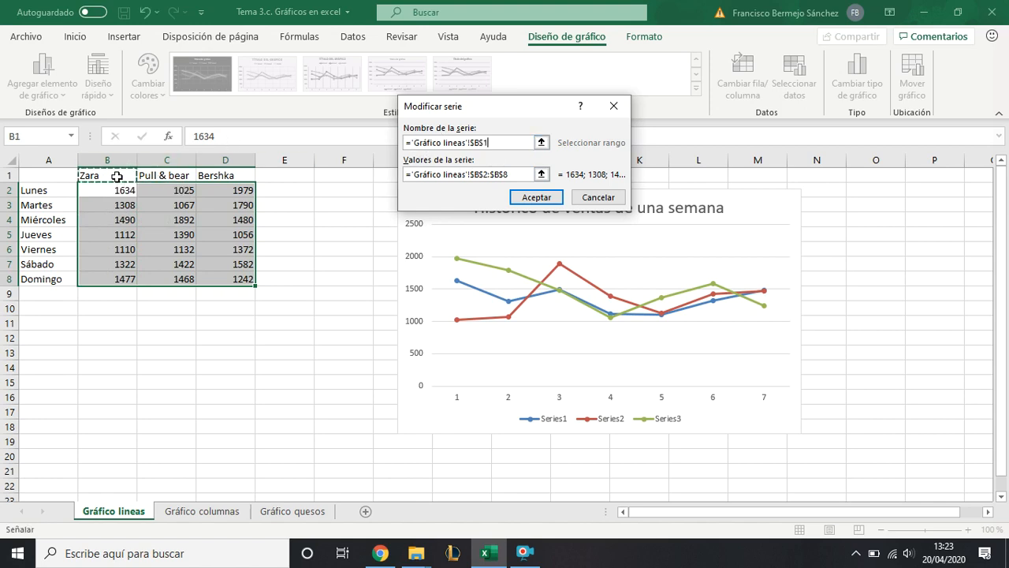
pyautogui.click(554, 199)
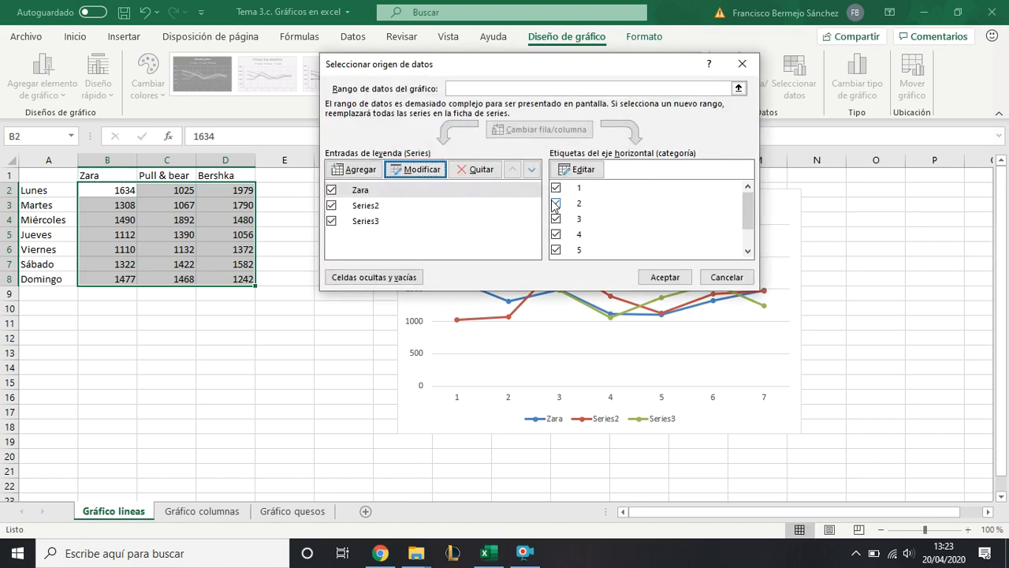
# - Link the second series' name to header cell C1 (Pull & bear), keeping its values in C2:C8
pyautogui.click(377, 205)
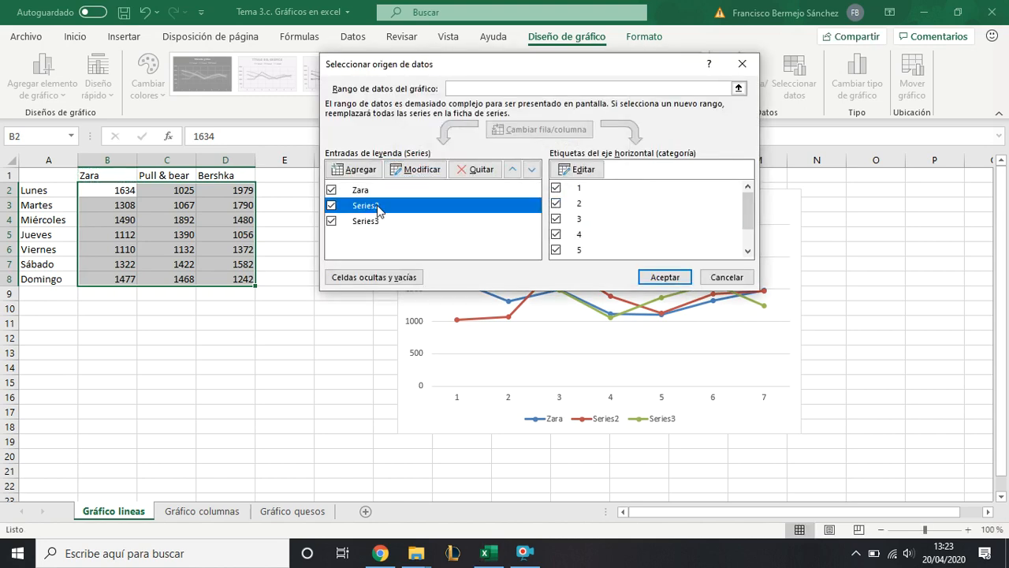
pyautogui.click(407, 171)
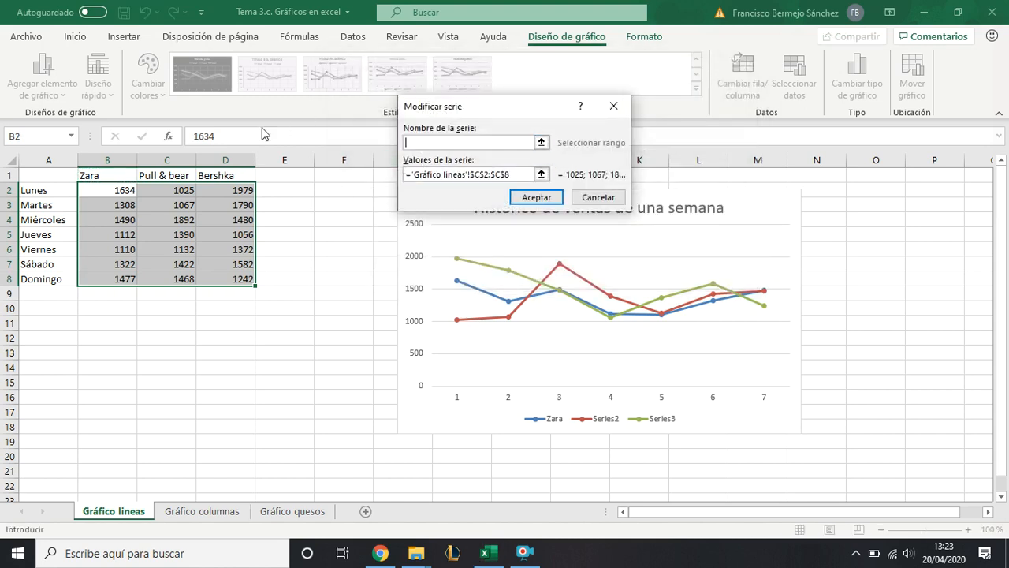
pyautogui.click(179, 172)
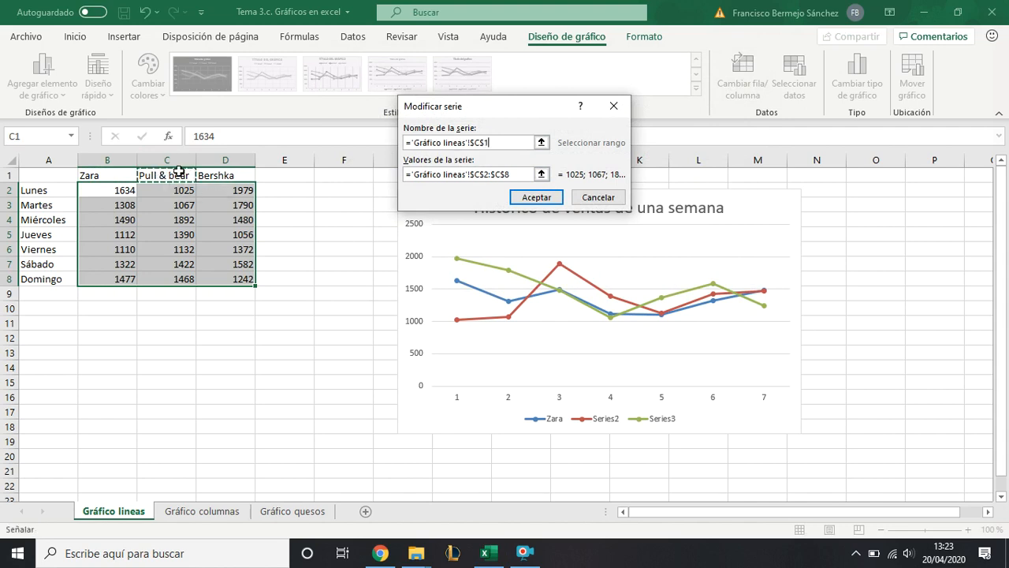
pyautogui.click(526, 174)
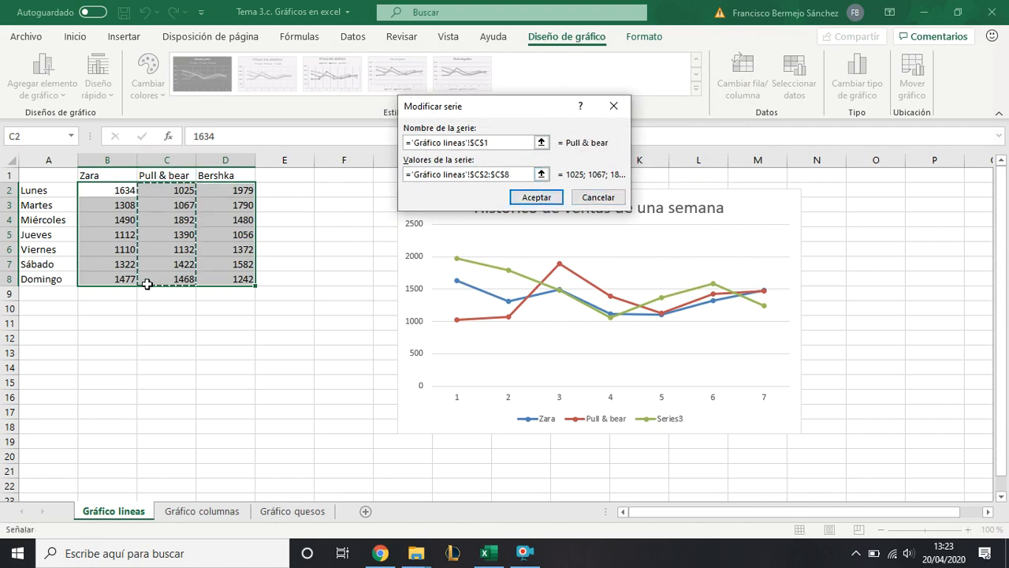
pyautogui.press('Return')
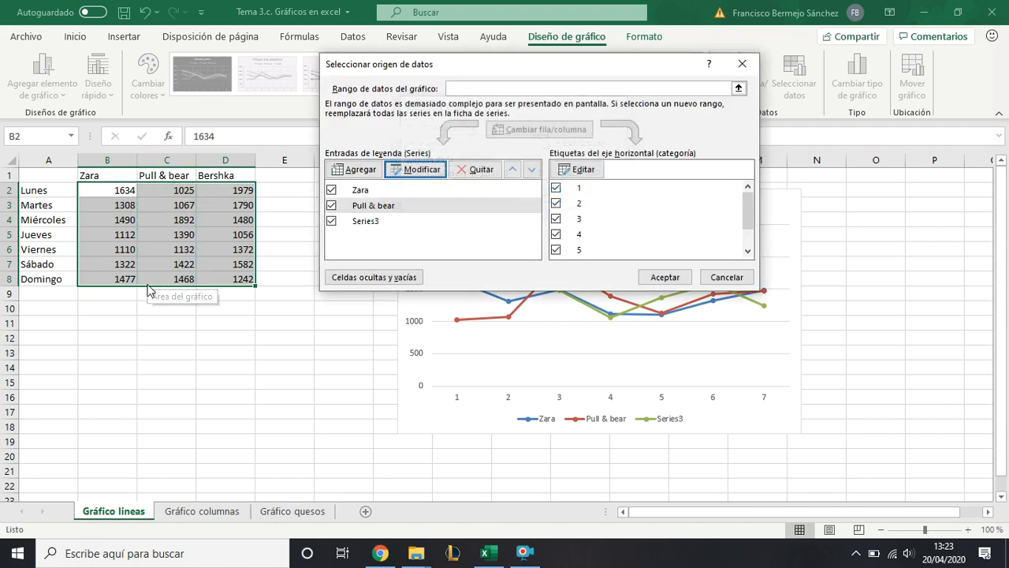
# - Link the third series' name to header cell D1 (Bershka), keeping its values in D2:D8
pyautogui.click(361, 222)
pyautogui.click(409, 174)
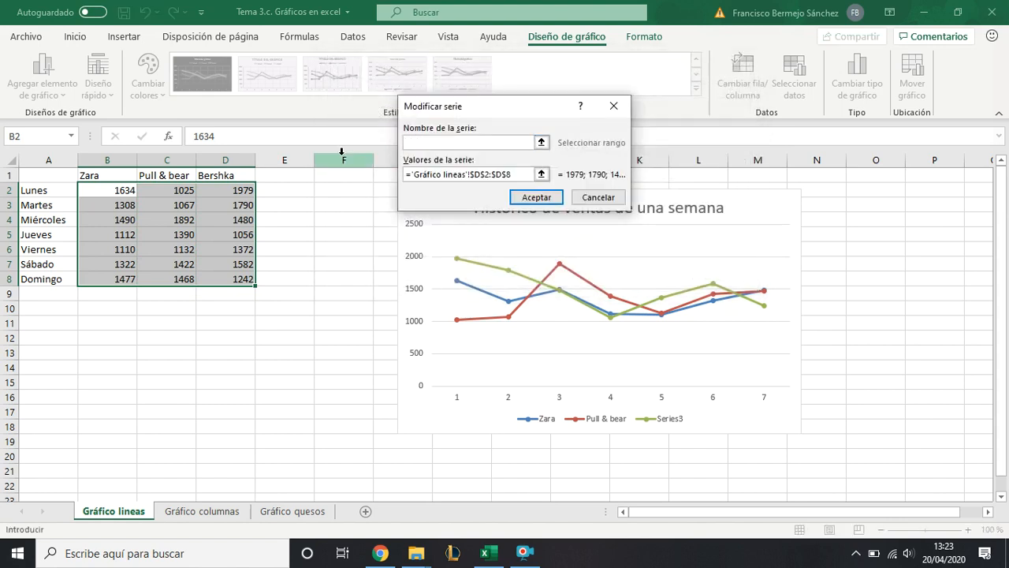
pyautogui.click(237, 176)
pyautogui.press('Return')
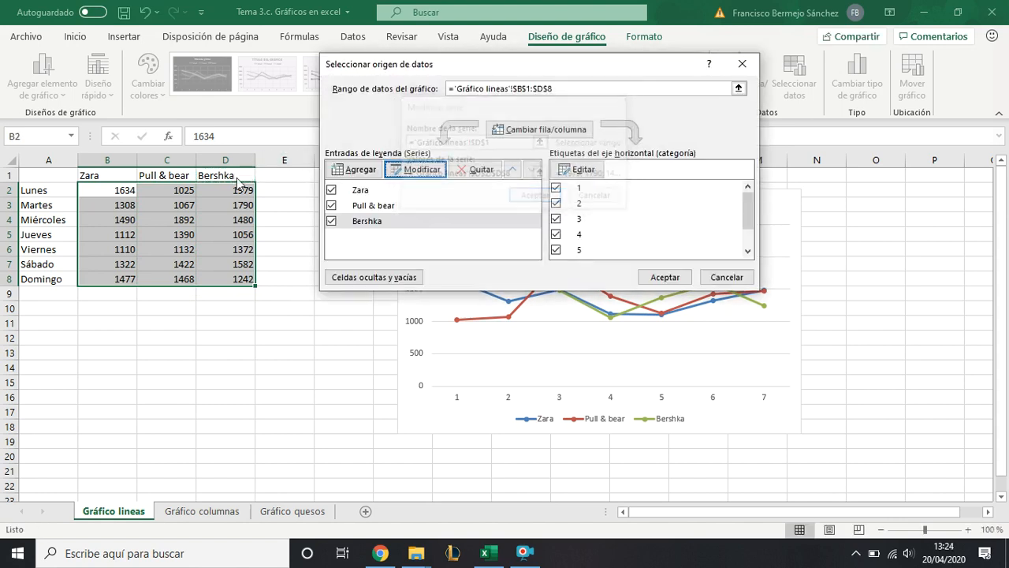
# - Set the horizontal axis labels to the weekday names in A2:A8 and apply the data source changes
pyautogui.click(599, 186)
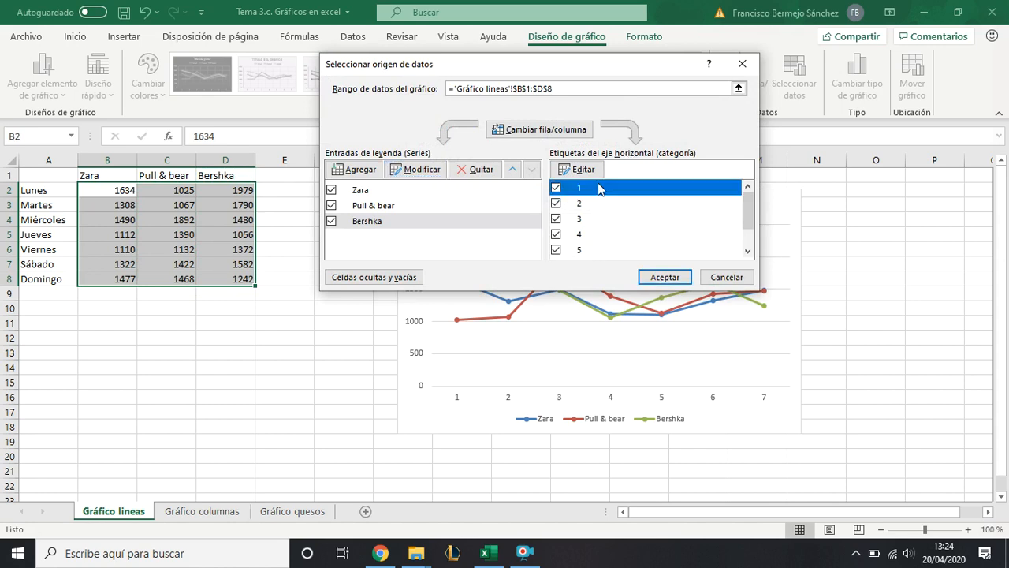
pyautogui.scroll(-1, 582, 214)
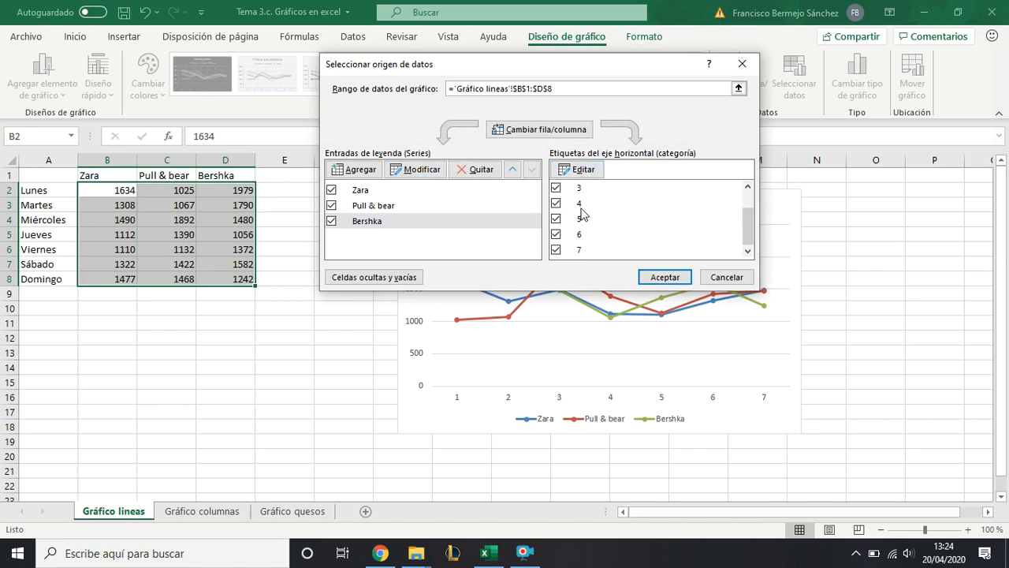
pyautogui.scroll(1, 582, 215)
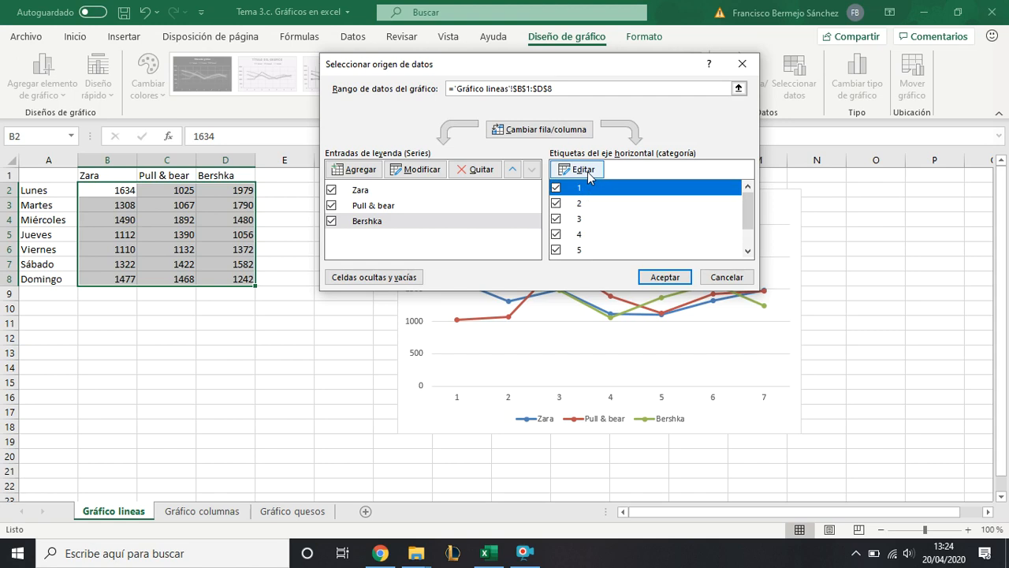
pyautogui.click(583, 170)
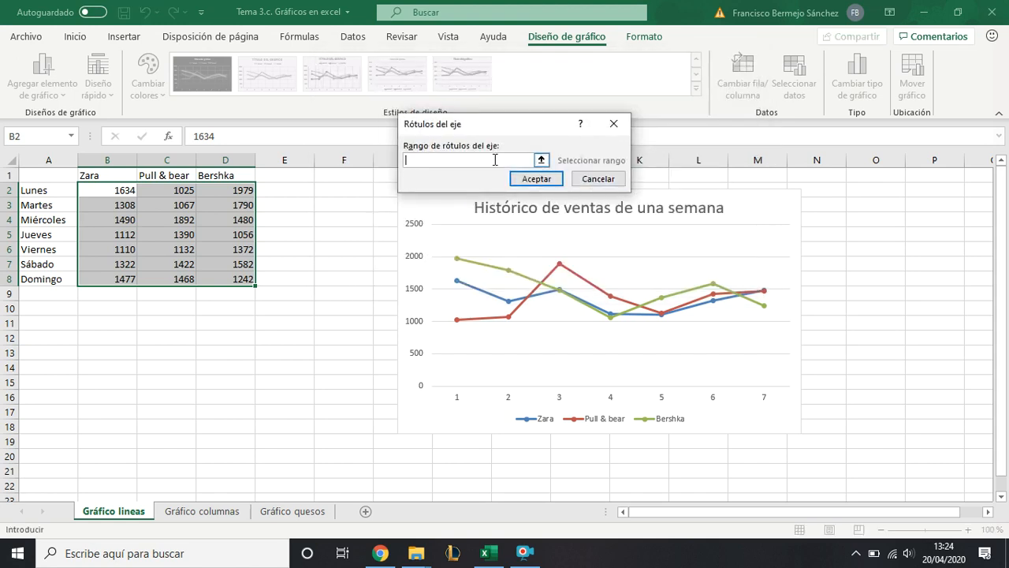
pyautogui.moveTo(48, 190); pyautogui.dragTo(46, 281)
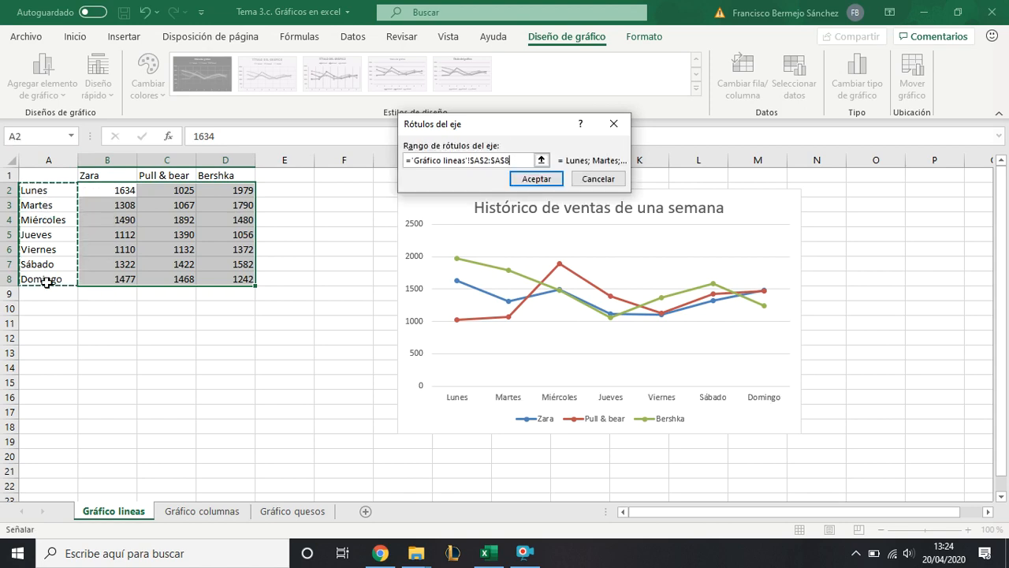
pyautogui.press('Return')
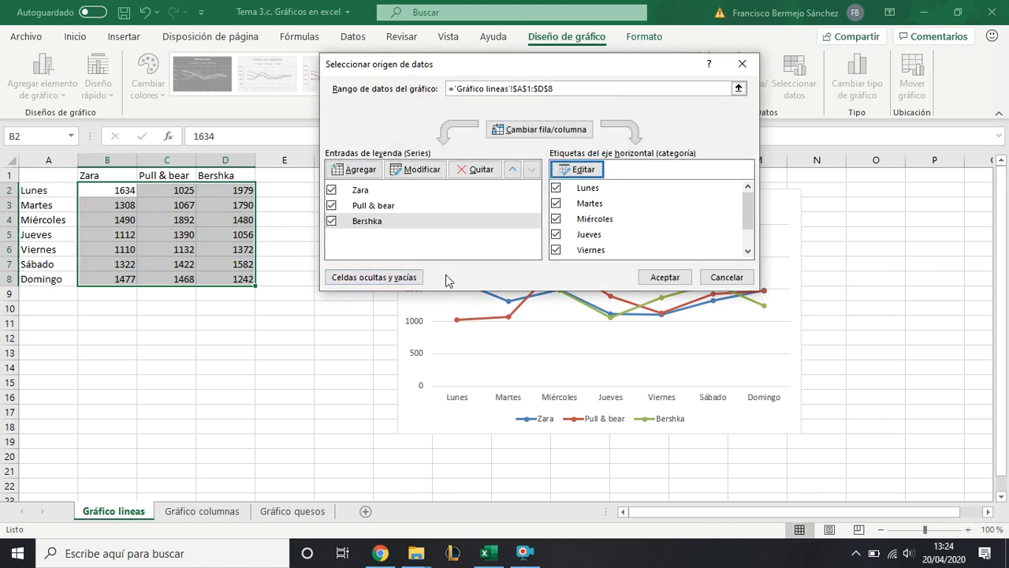
pyautogui.click(646, 278)
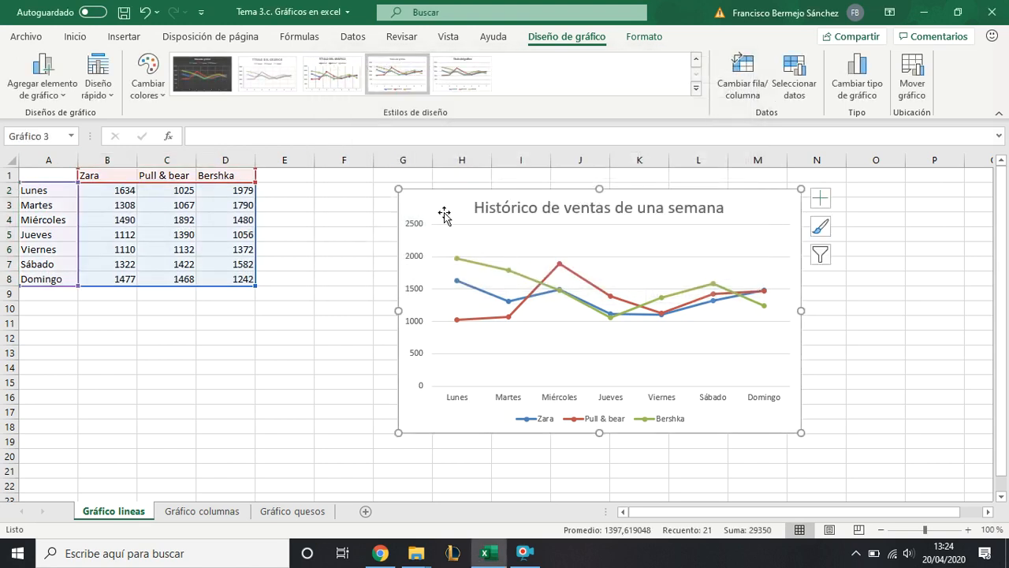
pyautogui.rightClick(426, 413)
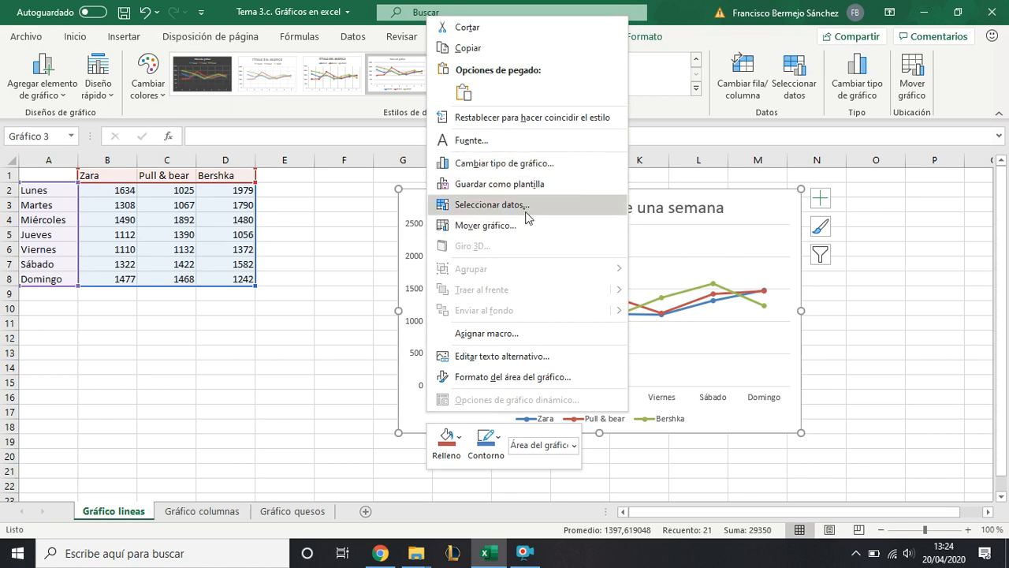
pyautogui.press('Escape')
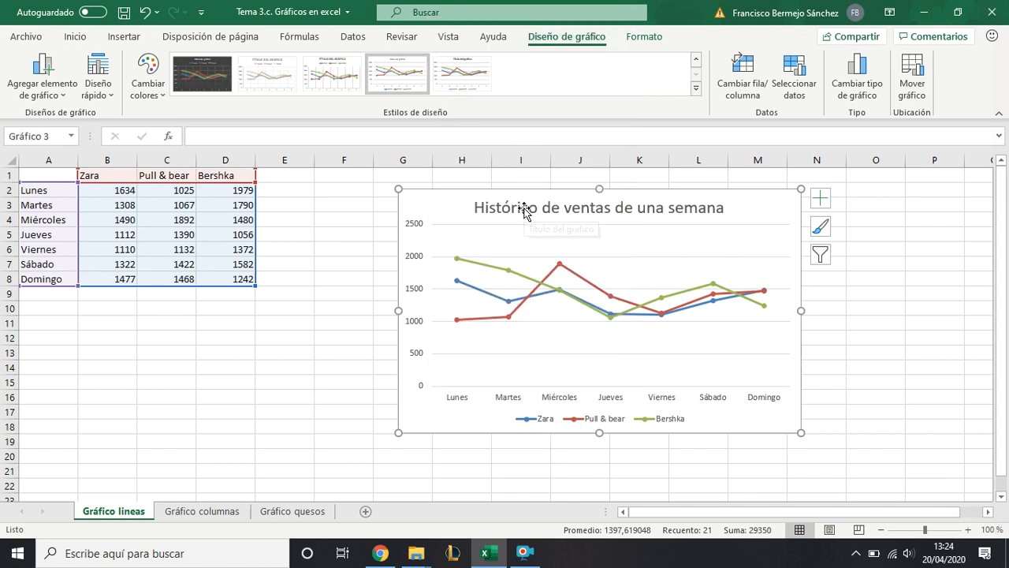
pyautogui.click(300, 295)
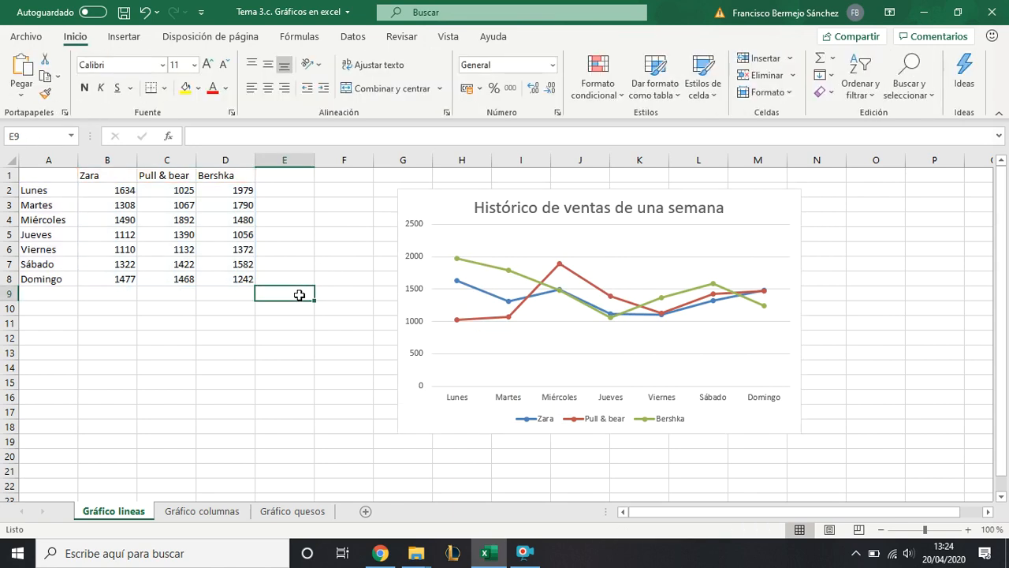
# - Insert a line sparkline in cell B9 based on the Zara sales in B2:B8
pyautogui.click(124, 37)
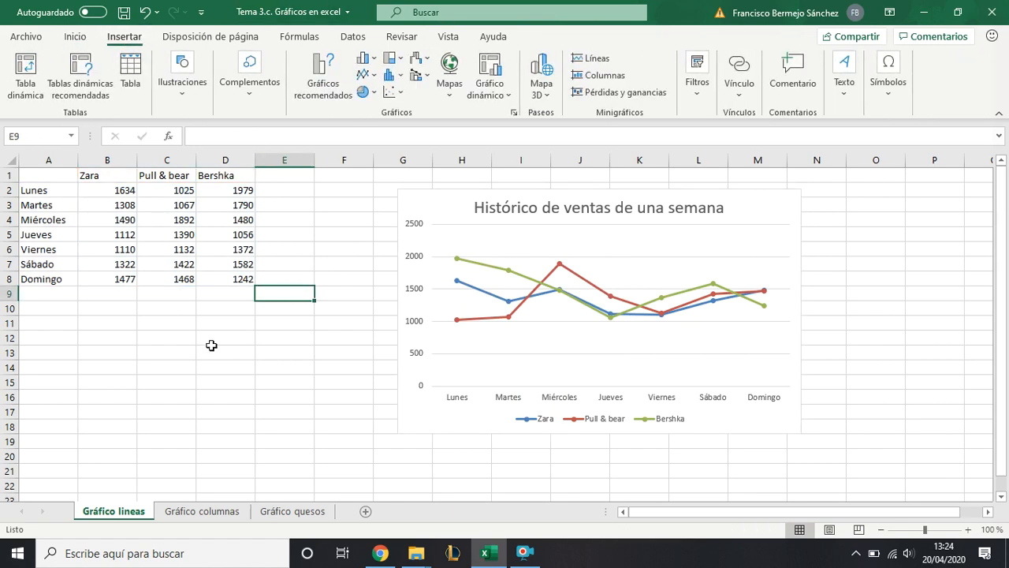
pyautogui.click(124, 301)
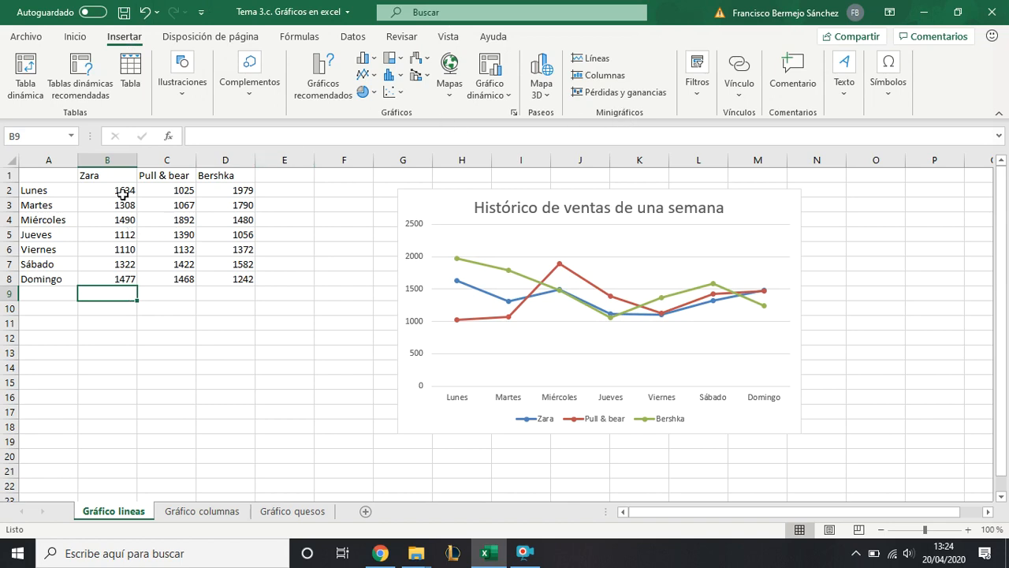
pyautogui.moveTo(121, 191); pyautogui.dragTo(114, 272)
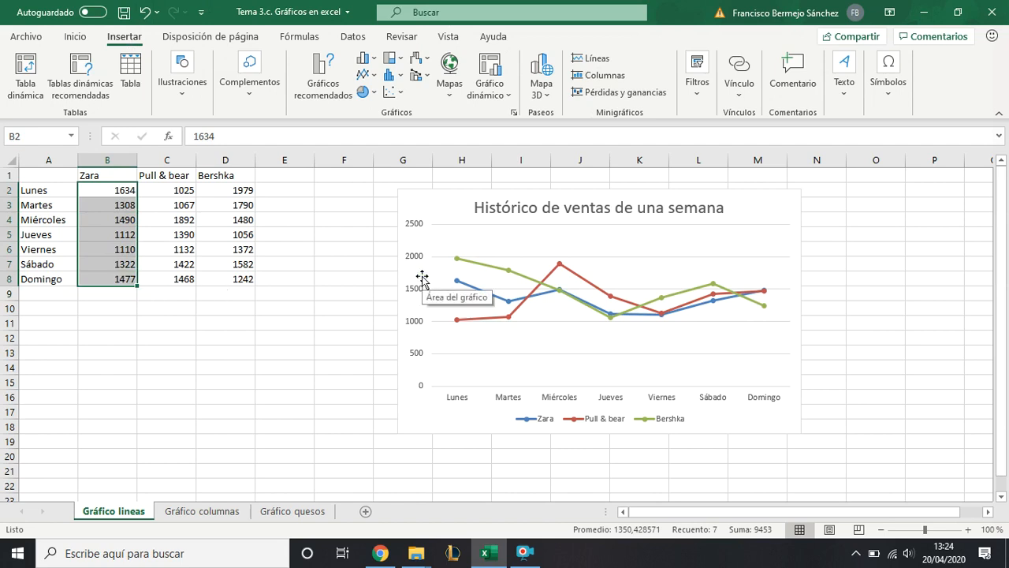
pyautogui.click(131, 190)
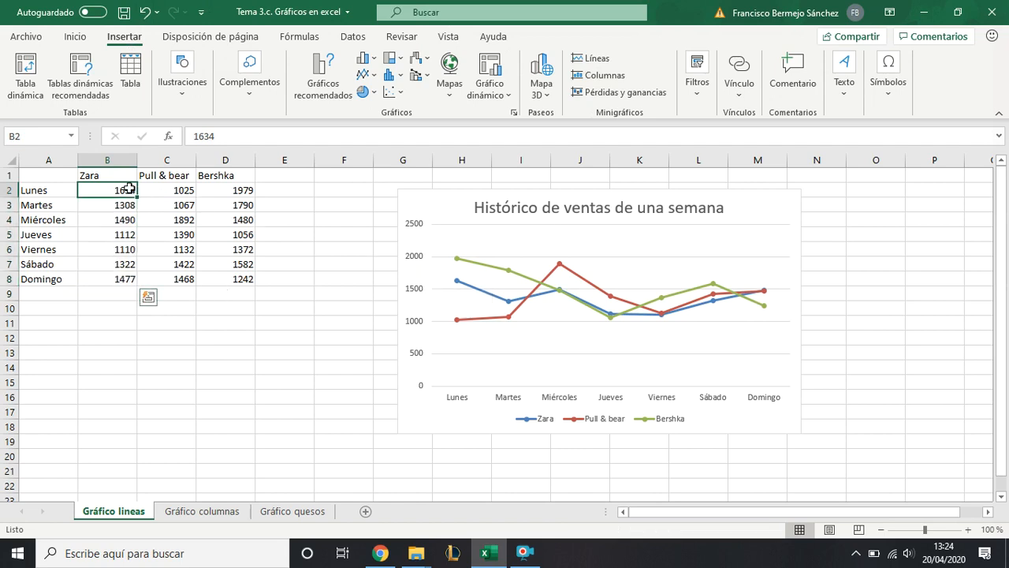
pyautogui.moveTo(126, 191); pyautogui.dragTo(128, 275)
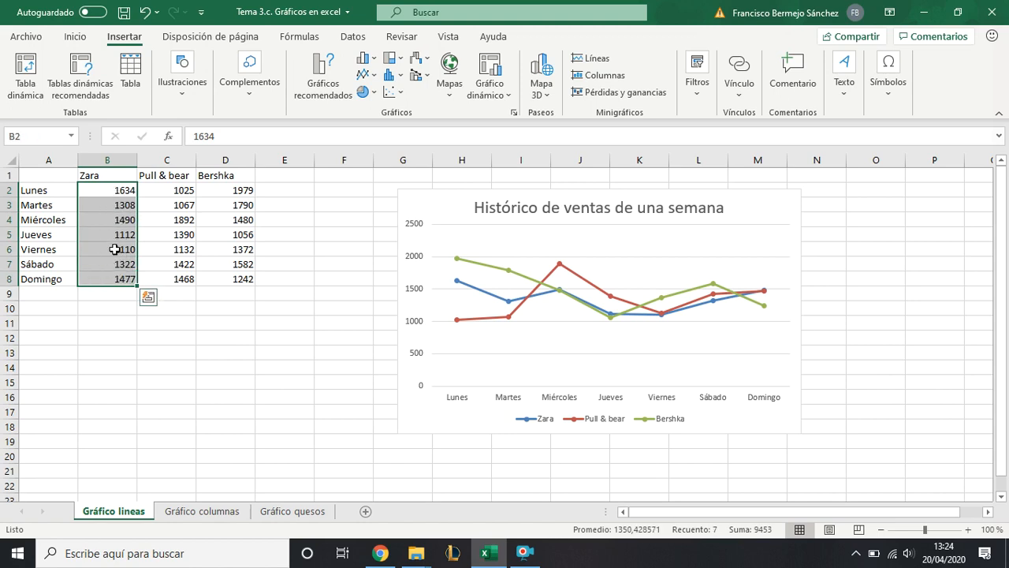
pyautogui.click(576, 62)
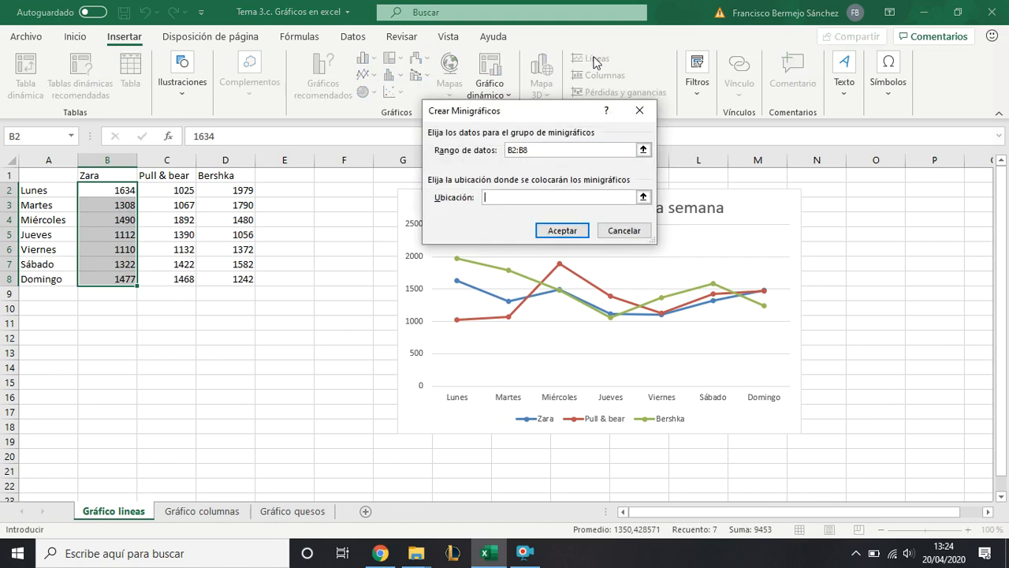
pyautogui.click(515, 197)
pyautogui.click(549, 148)
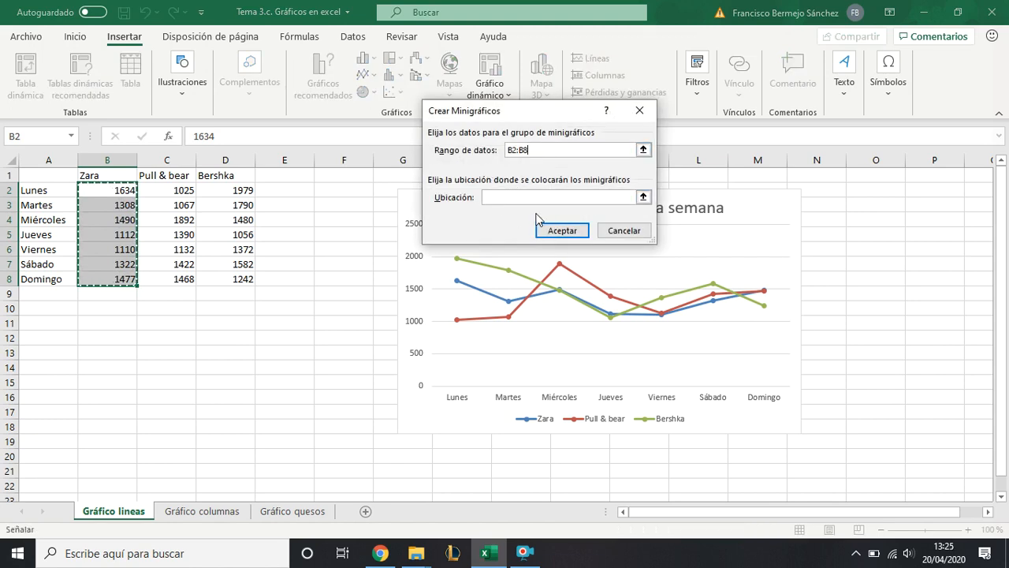
pyautogui.click(512, 198)
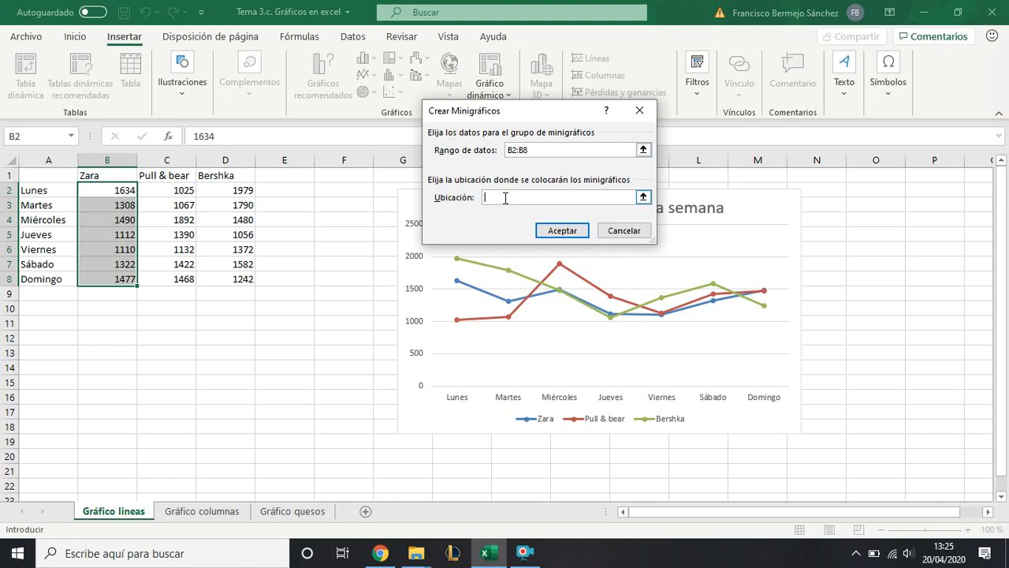
pyautogui.click(120, 294)
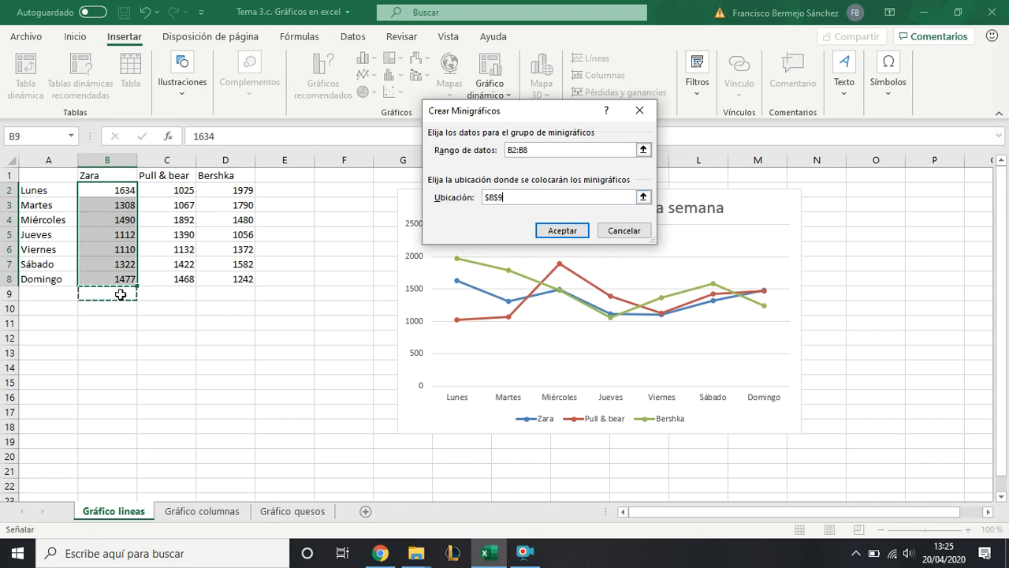
pyautogui.click(553, 230)
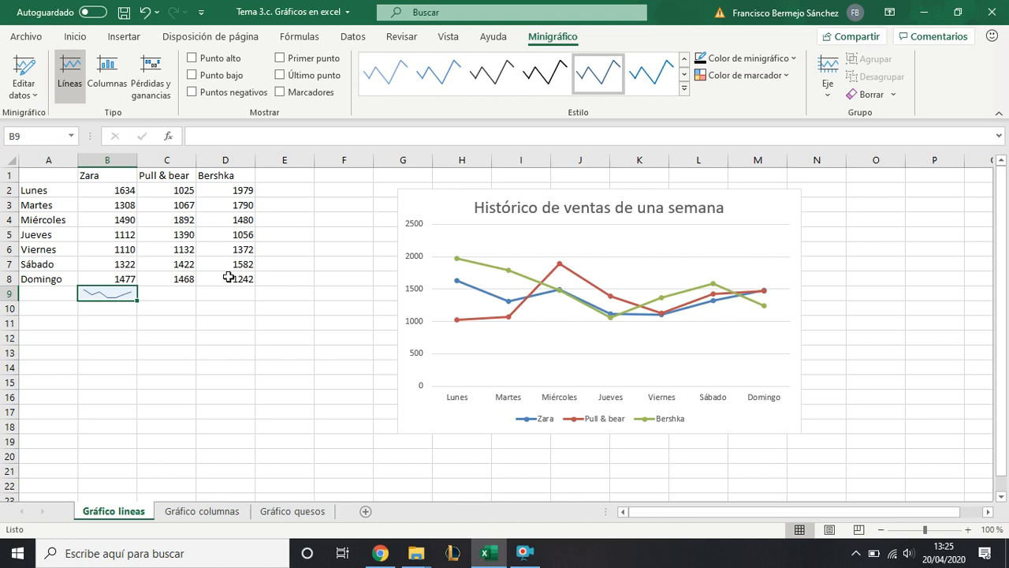
# - Insert column sparklines in C9:D9 based on the Pull & bear and Bershka sales in C2:D8
pyautogui.click(175, 193)
pyautogui.moveTo(175, 193); pyautogui.dragTo(228, 275)
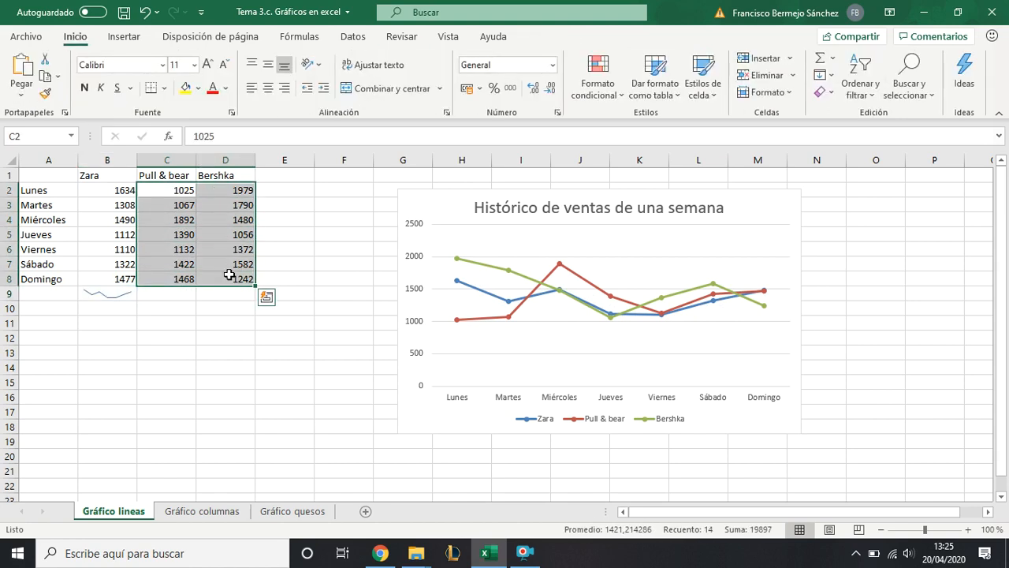
pyautogui.click(127, 37)
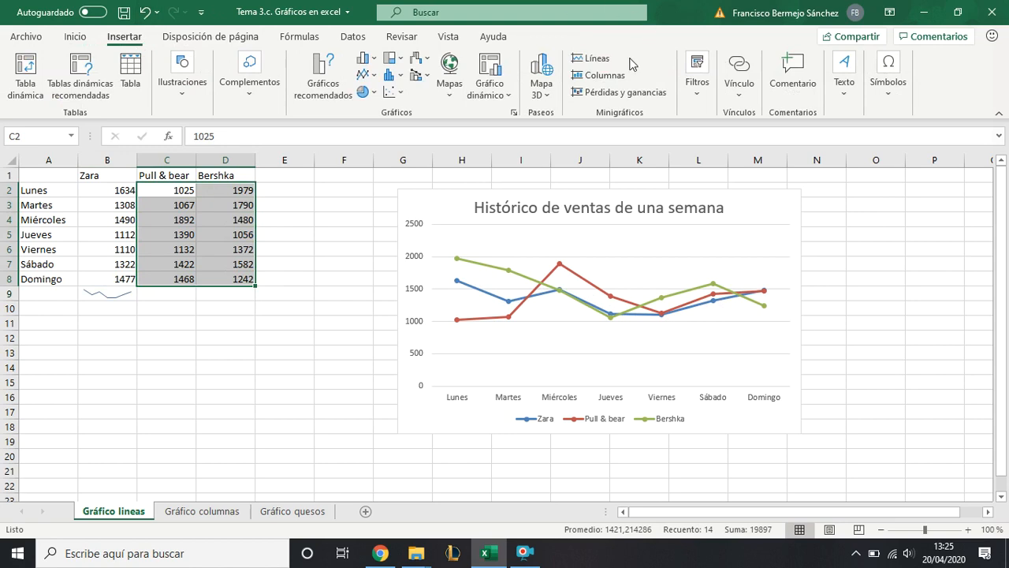
pyautogui.click(616, 79)
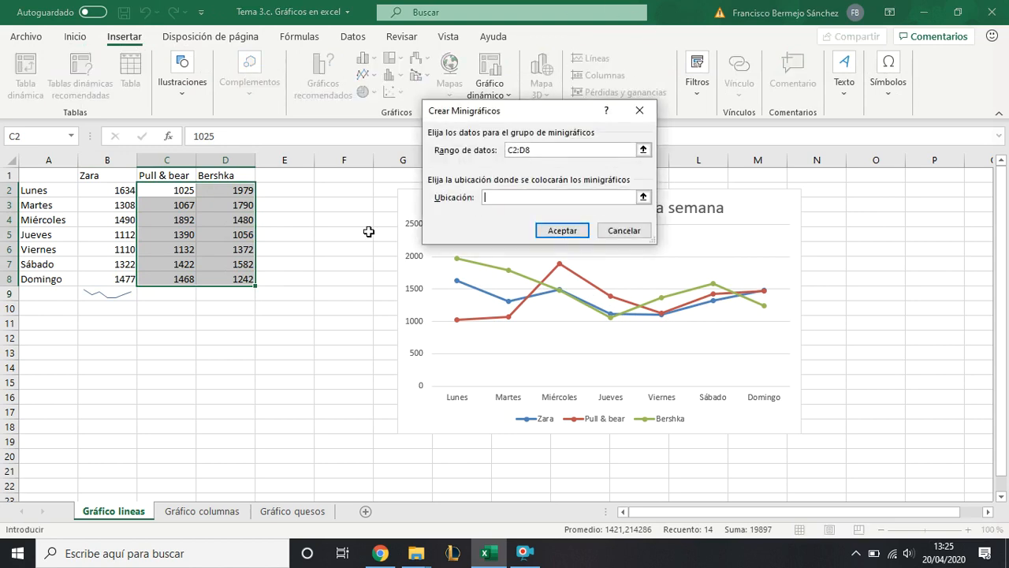
pyautogui.moveTo(181, 293); pyautogui.dragTo(221, 293)
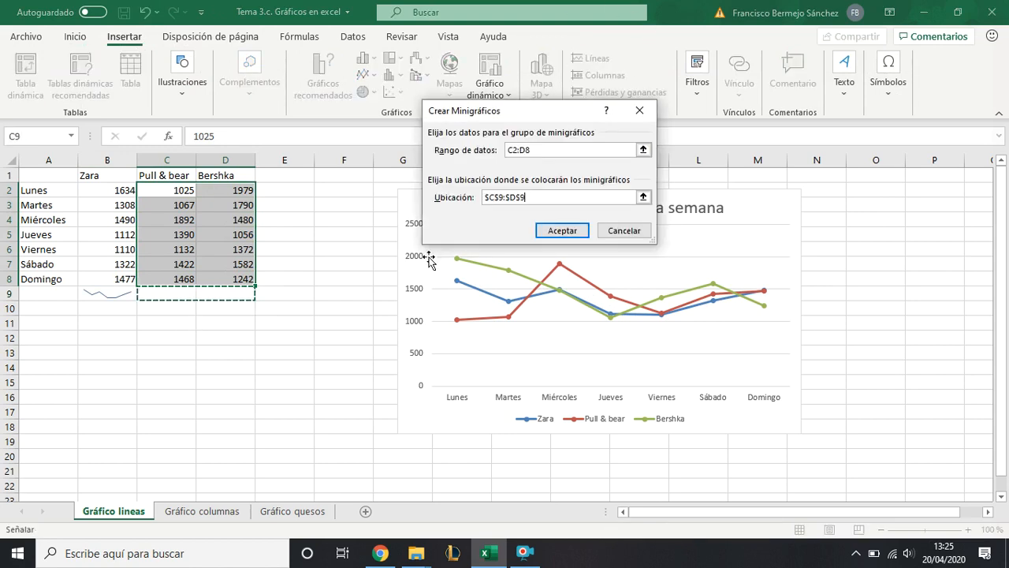
pyautogui.click(558, 233)
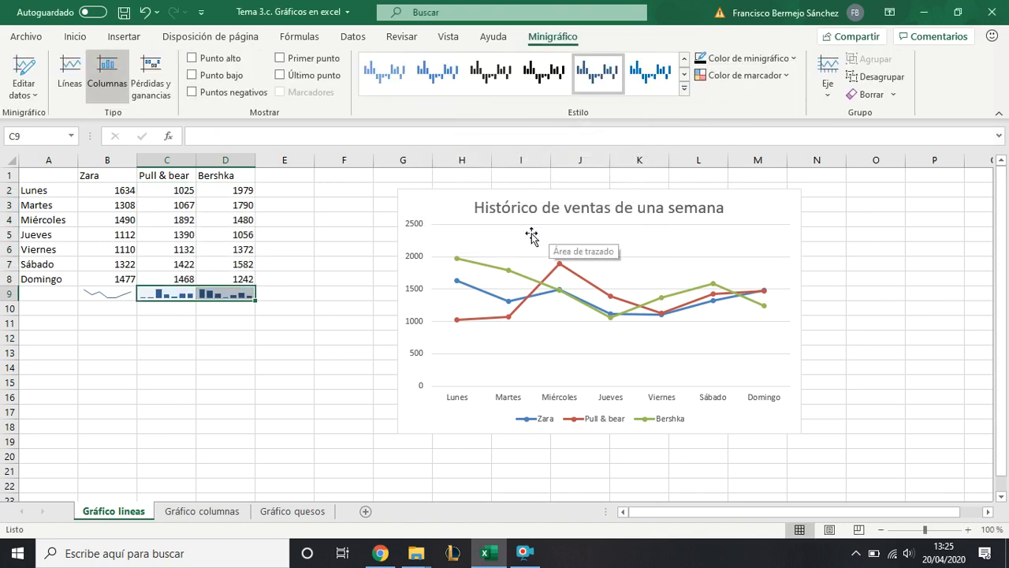
pyautogui.click(177, 319)
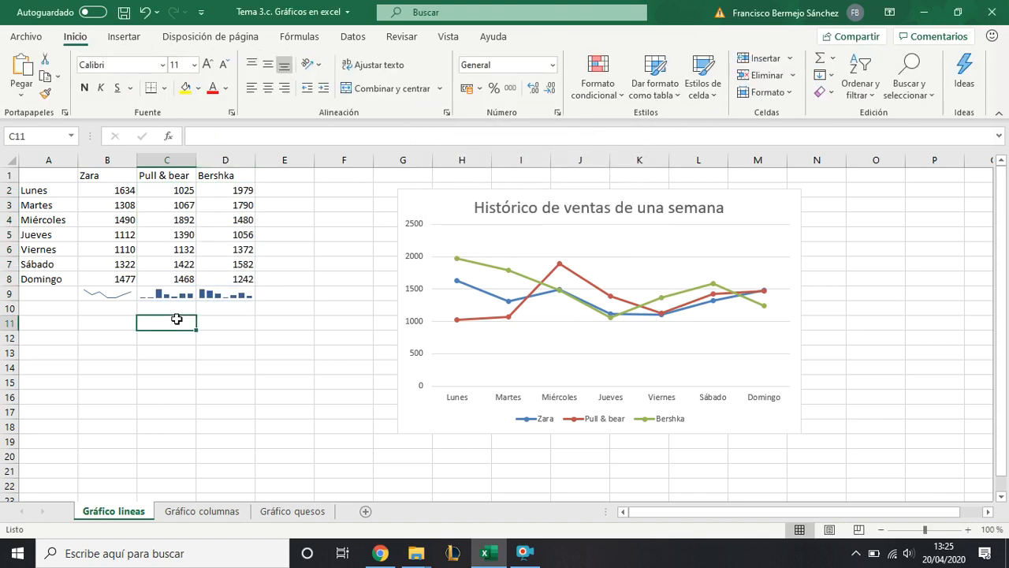
# - Examine the sparkline formatting options available for the sparklines in B9:D9
pyautogui.click(188, 294)
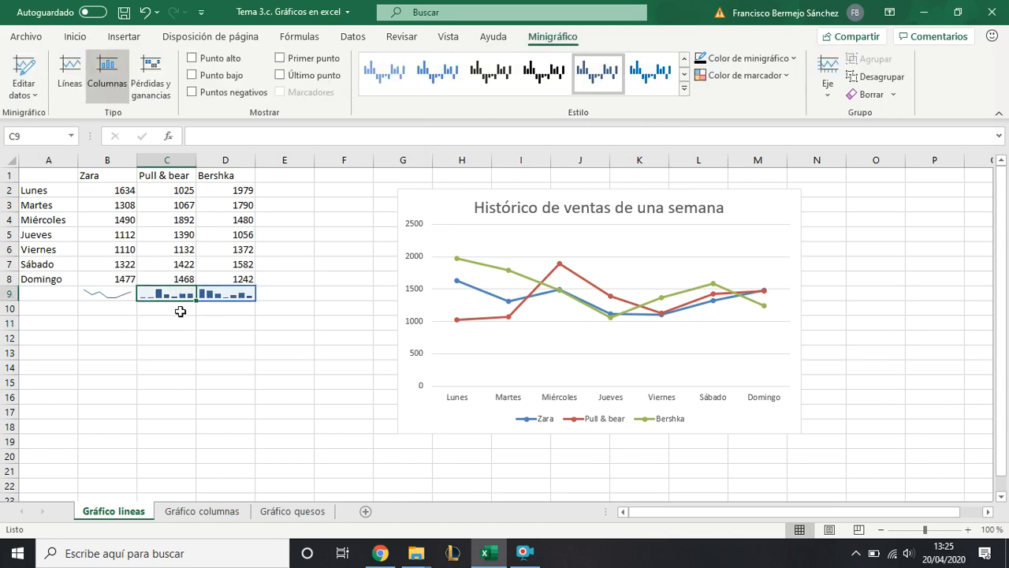
pyautogui.click(181, 311)
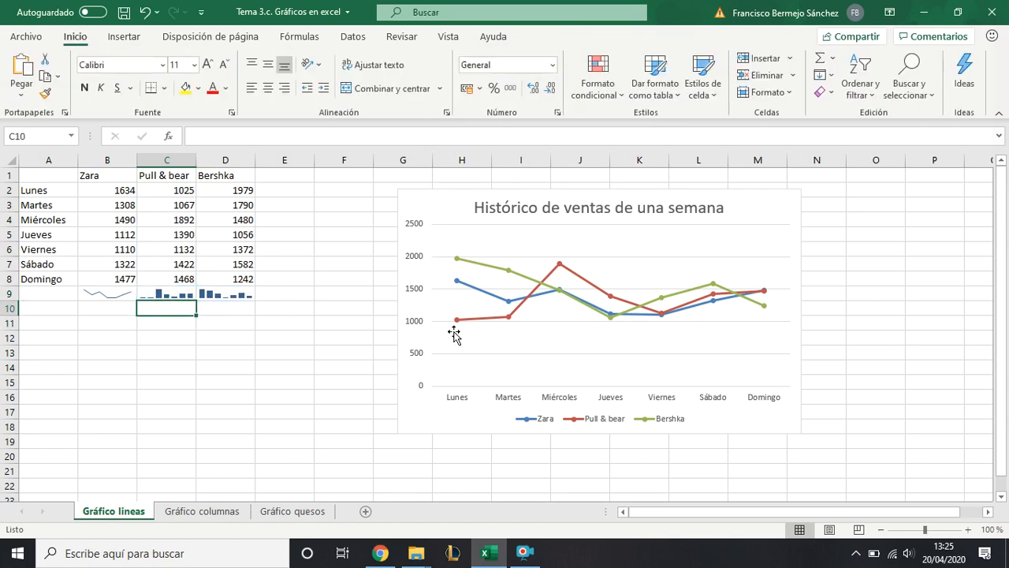
pyautogui.click(184, 203)
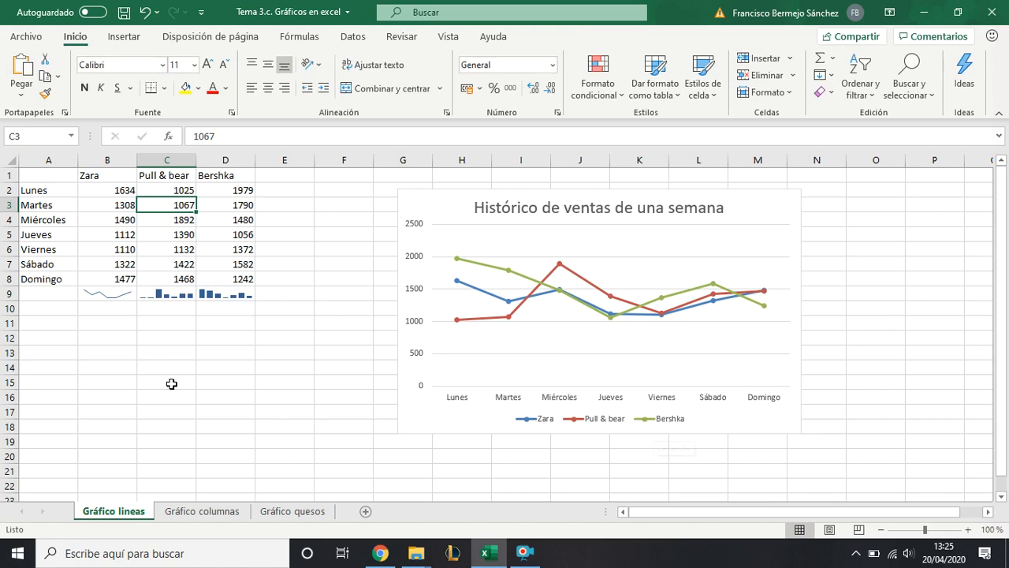
pyautogui.moveTo(118, 293); pyautogui.dragTo(225, 289)
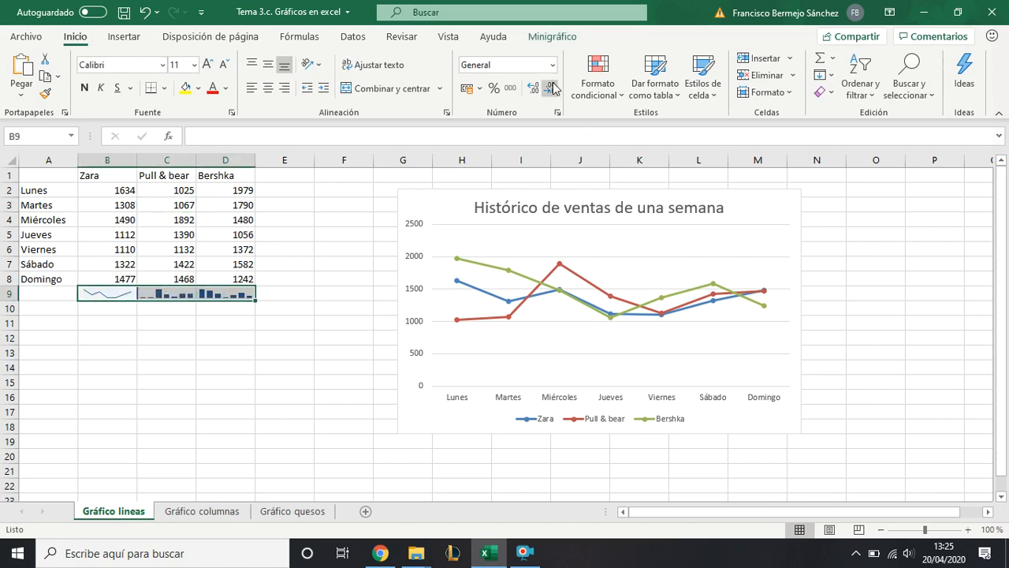
pyautogui.click(562, 39)
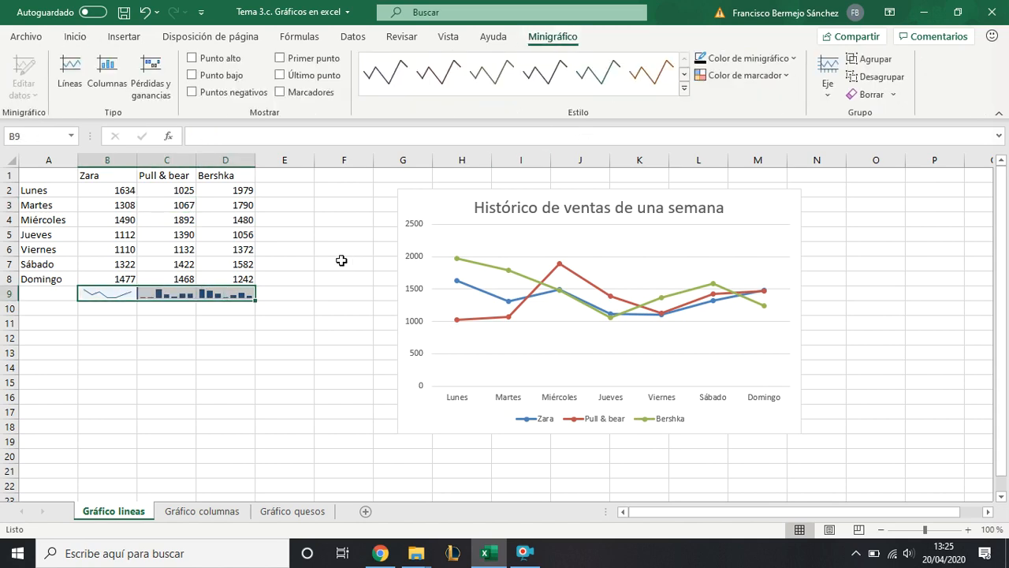
pyautogui.click(280, 311)
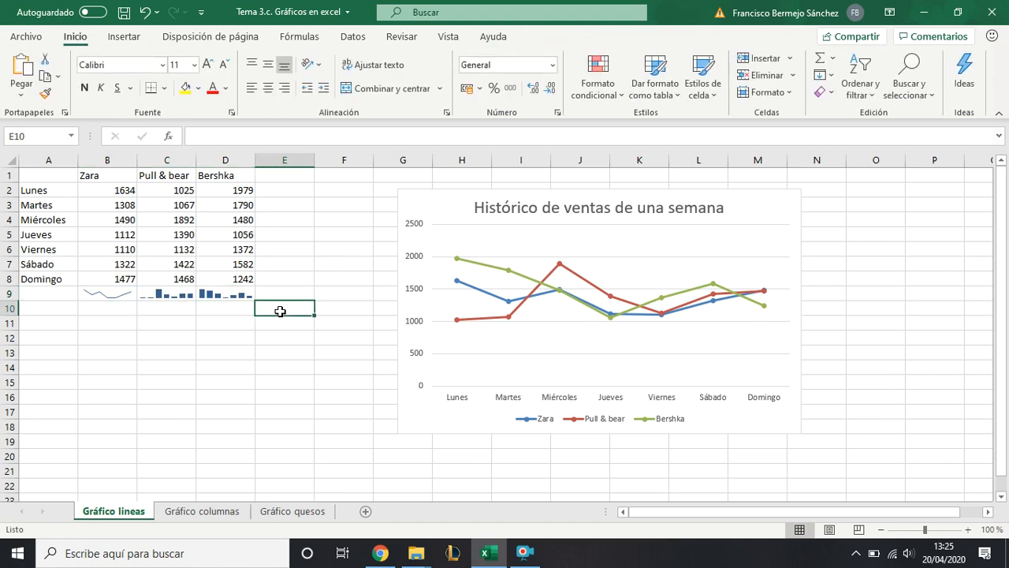
# - On the Gráfico columnas sheet, insert a clustered column and line combo chart from A1:C13 and place it beside the data
pyautogui.click(211, 515)
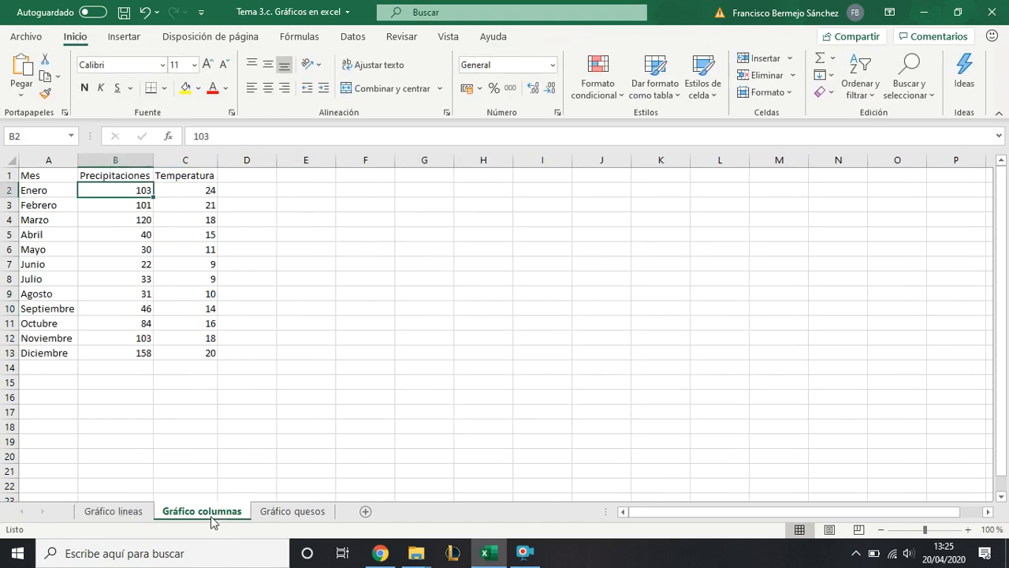
pyautogui.click(290, 236)
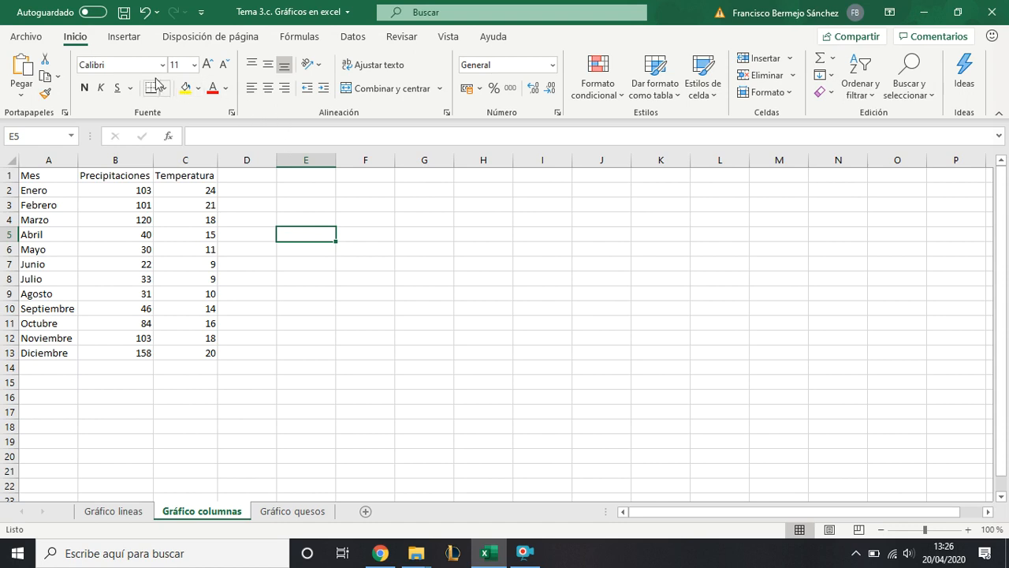
pyautogui.click(126, 39)
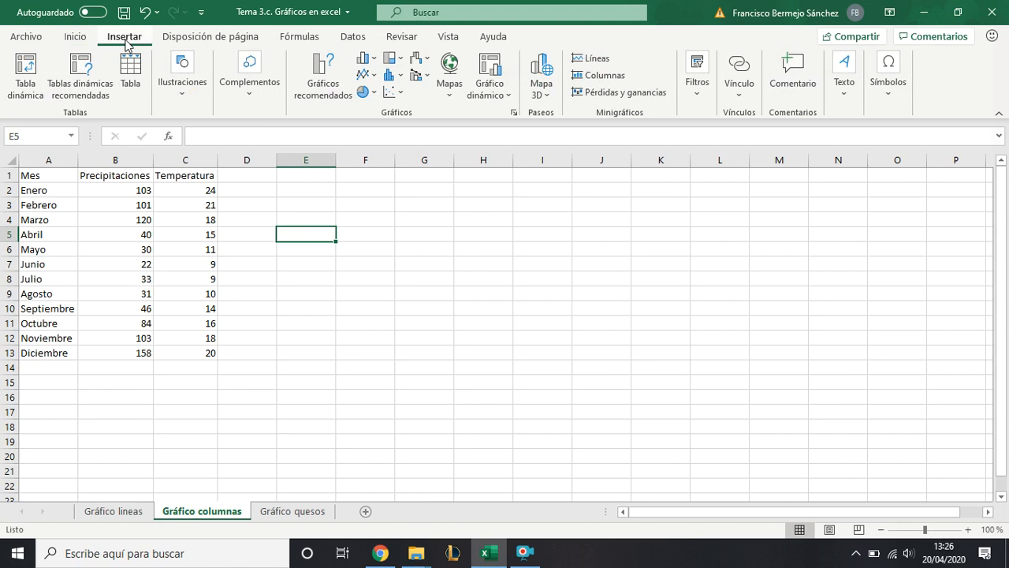
pyautogui.moveTo(61, 174); pyautogui.dragTo(197, 355)
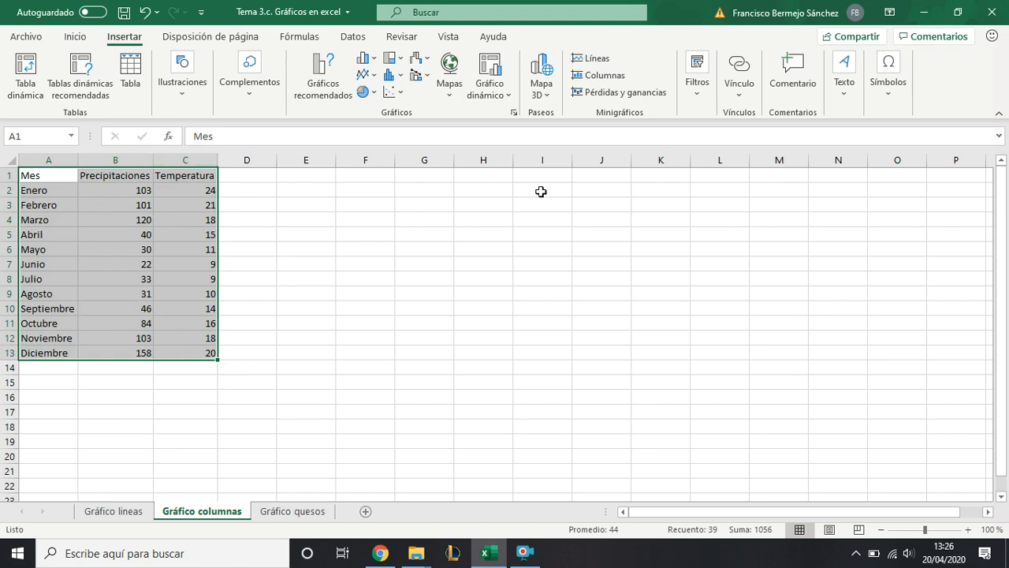
pyautogui.click(431, 82)
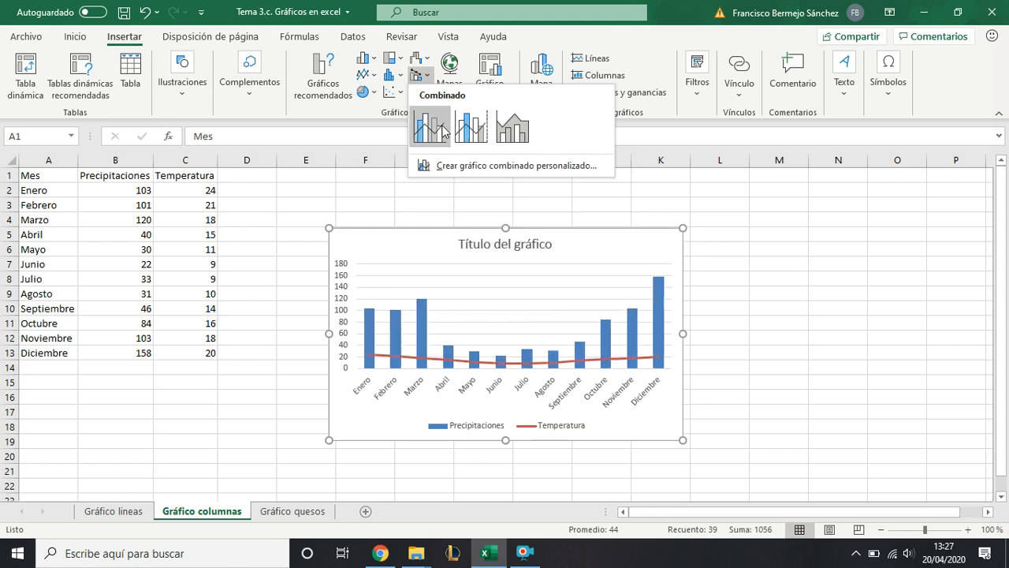
pyautogui.click(430, 127)
pyautogui.moveTo(399, 240); pyautogui.dragTo(305, 197)
# - Change the combo chart to clustered column and line with a secondary axis, and move it further away from the data table
pyautogui.click(145, 43)
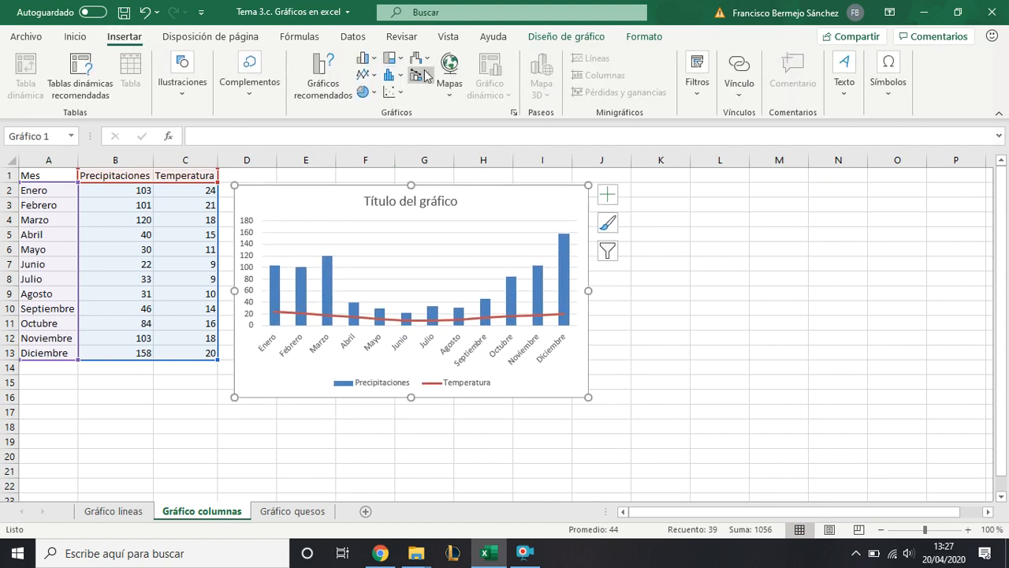
pyautogui.click(423, 76)
pyautogui.click(472, 129)
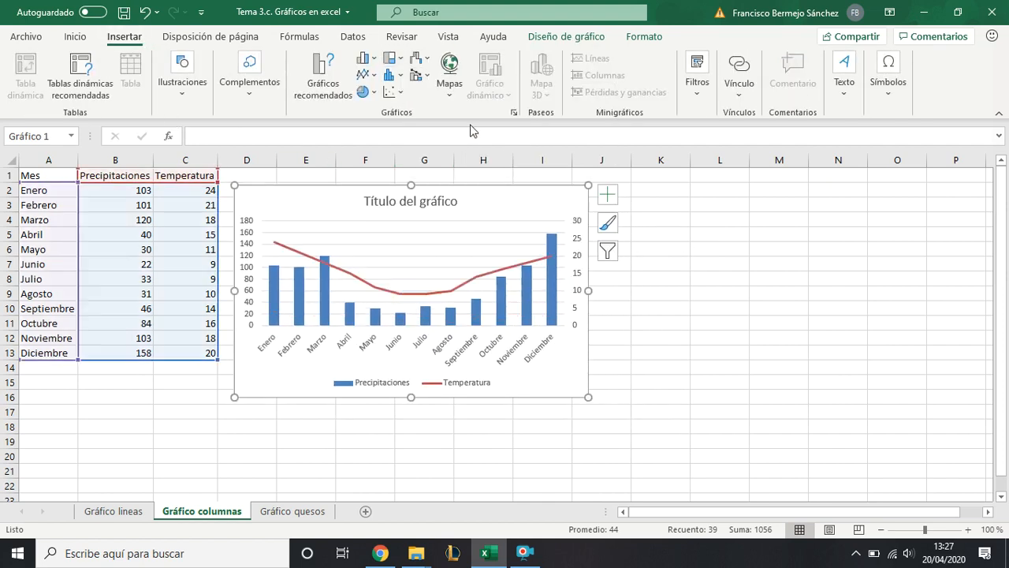
pyautogui.moveTo(338, 207); pyautogui.dragTo(387, 219)
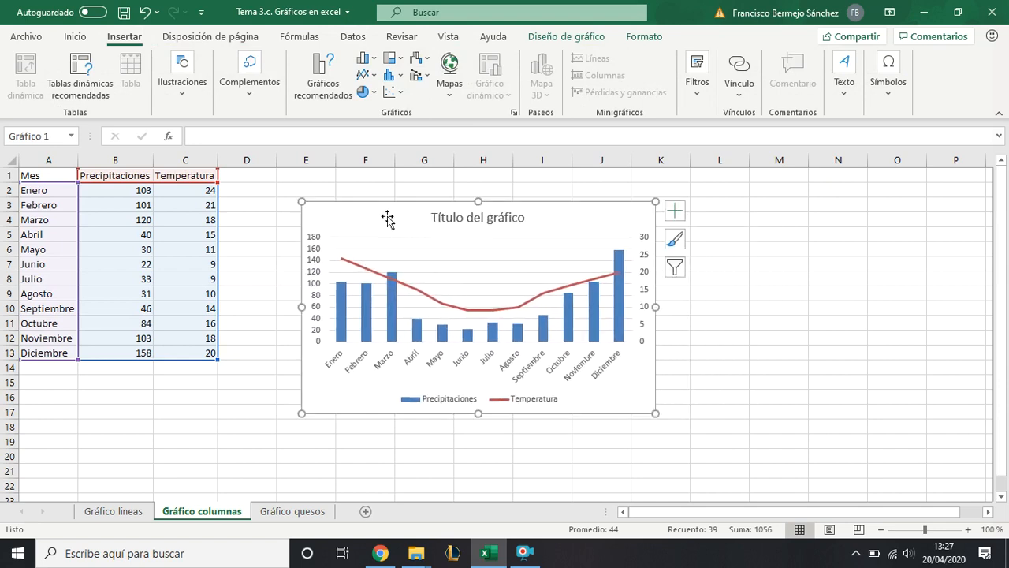
pyautogui.click(417, 76)
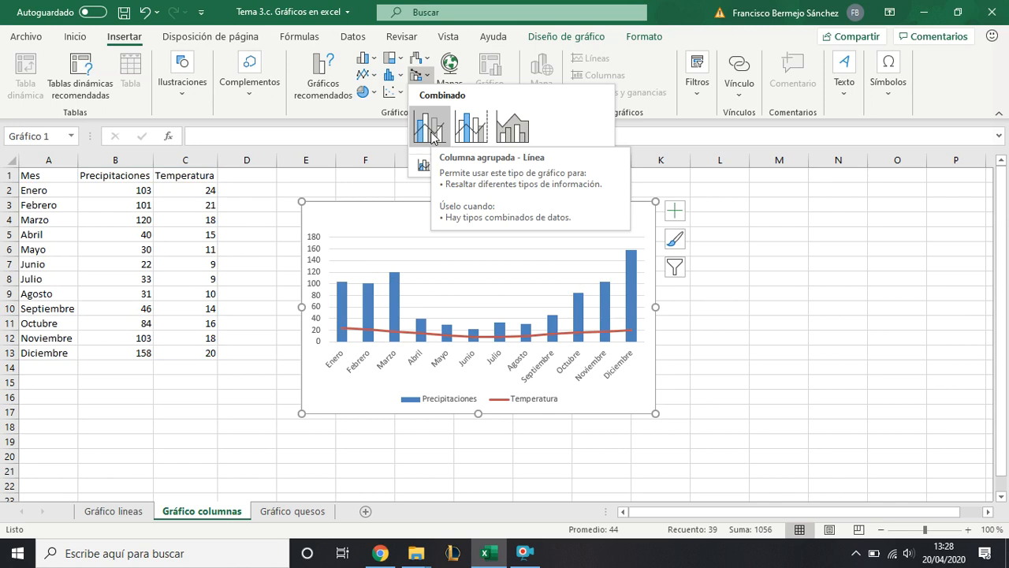
pyautogui.click(473, 130)
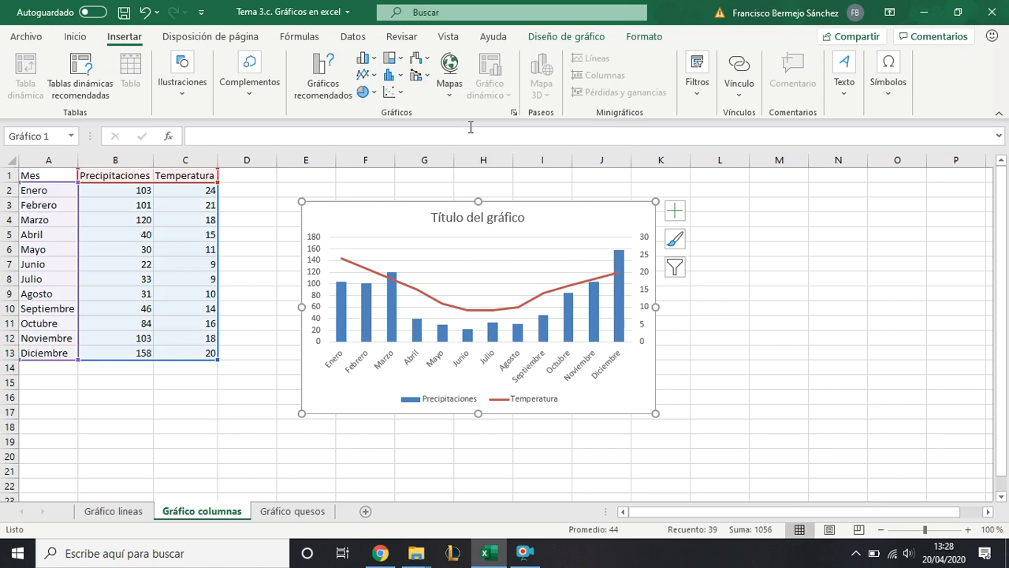
pyautogui.moveTo(602, 221)
pyautogui.mouseDown()
pyautogui.moveTo(685, 218)
pyautogui.moveTo(632, 214)
pyautogui.mouseUp()
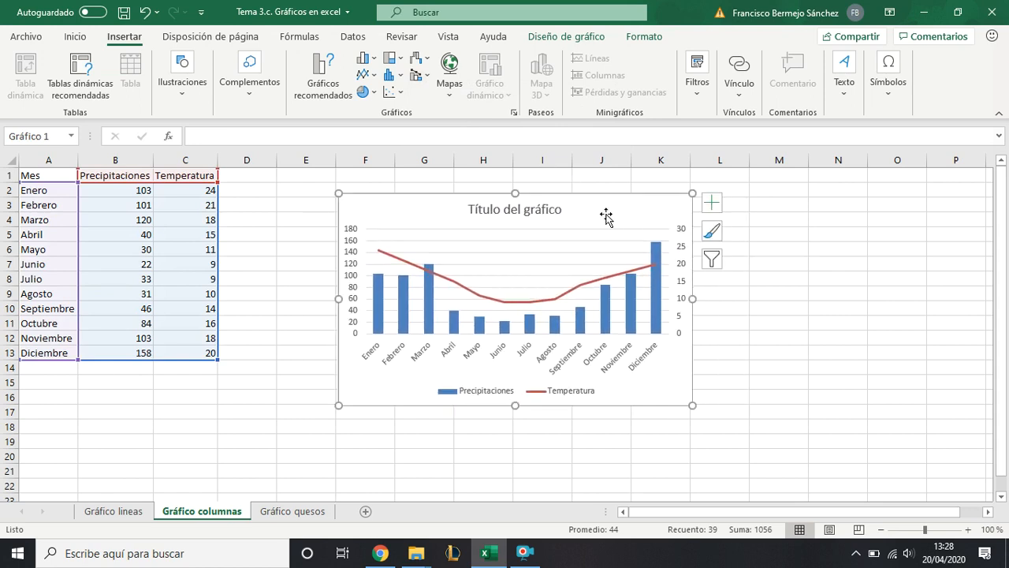
# - Change the combo chart's title to "Climograma del año"
pyautogui.click(473, 389)
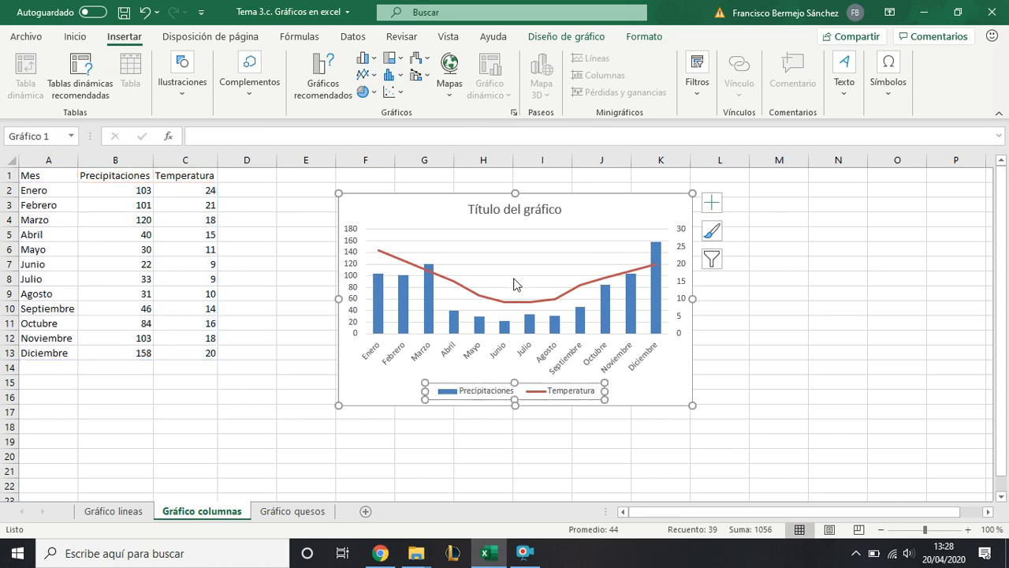
pyautogui.click(515, 210)
pyautogui.tripleClick(492, 213)
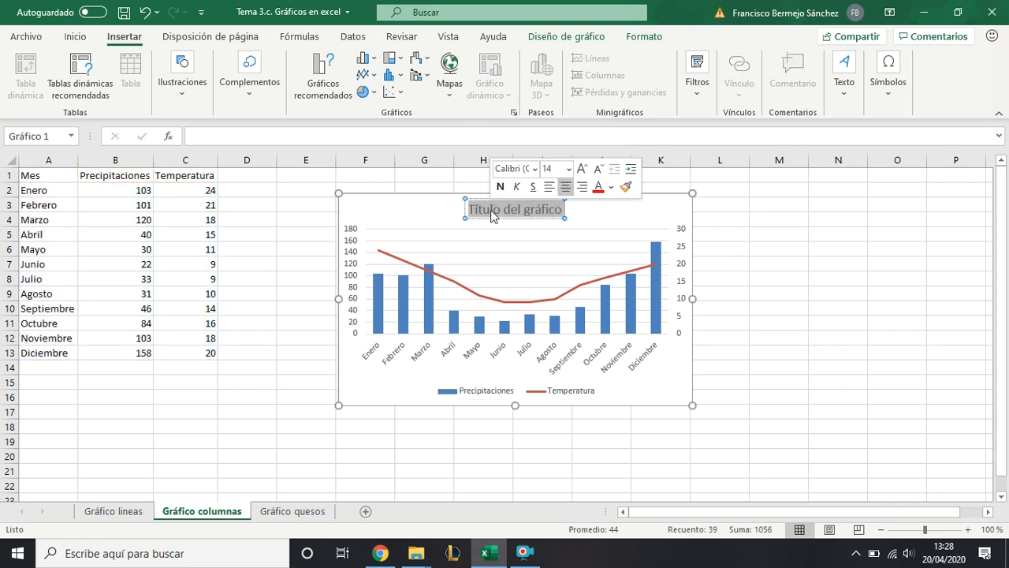
pyautogui.press('Delete')
pyautogui.write('Climograma')
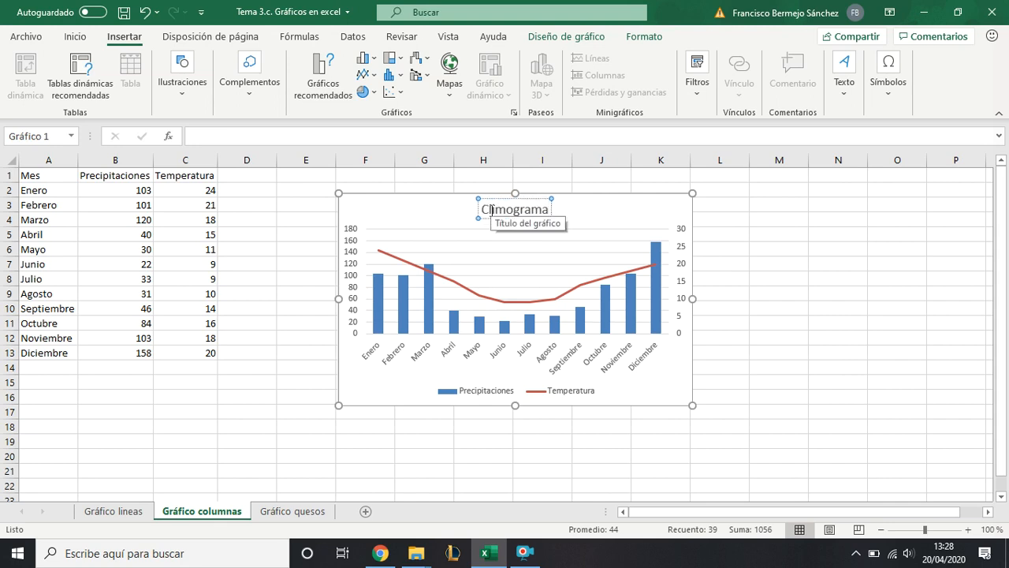
pyautogui.write(' del año')
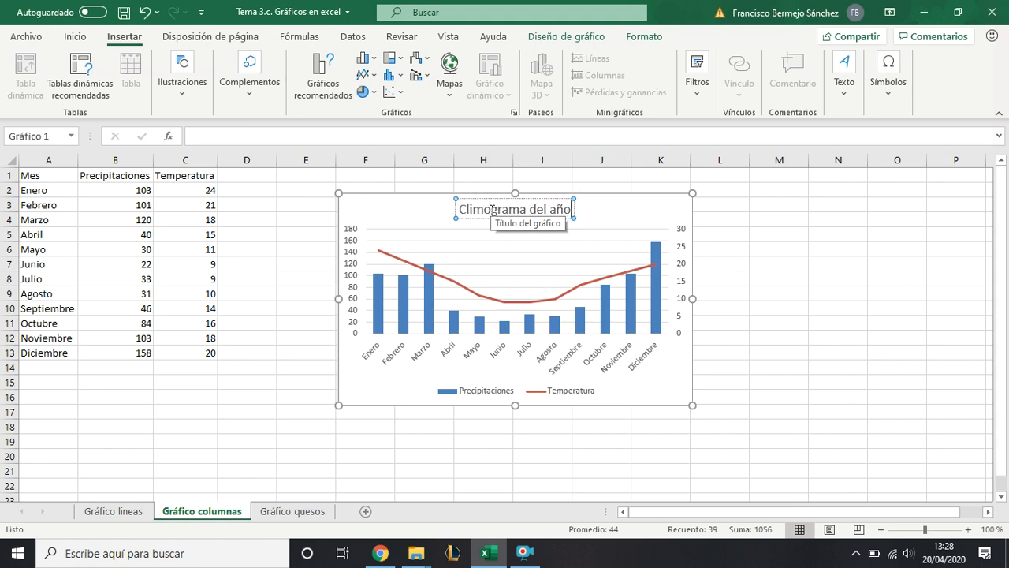
pyautogui.click(408, 214)
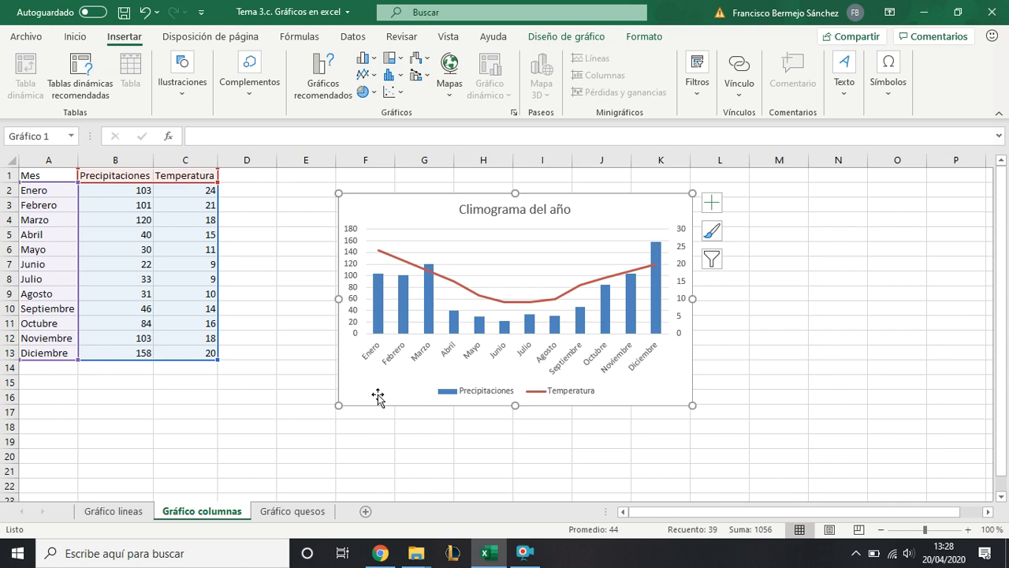
pyautogui.click(354, 291)
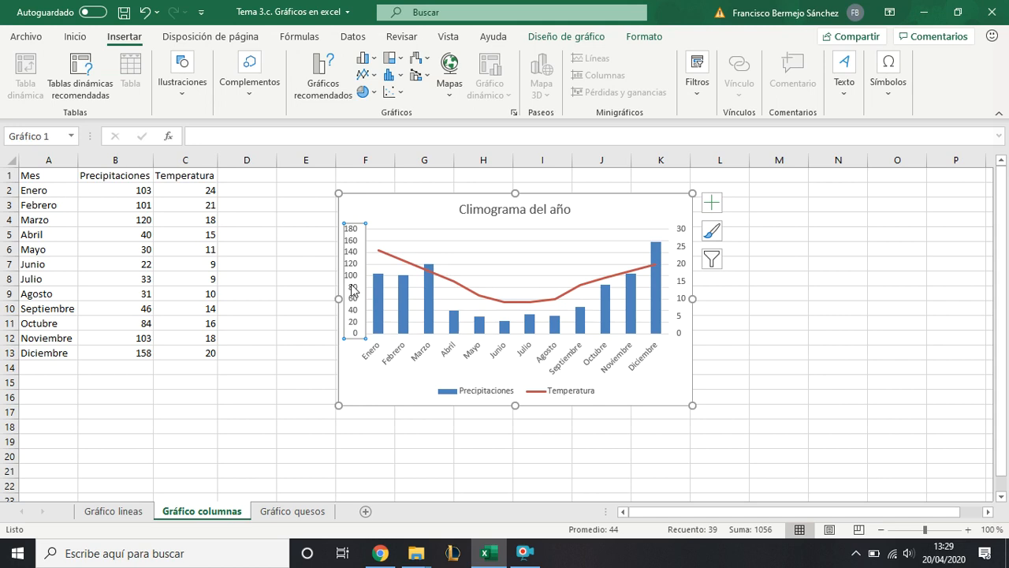
pyautogui.rightClick(302, 250)
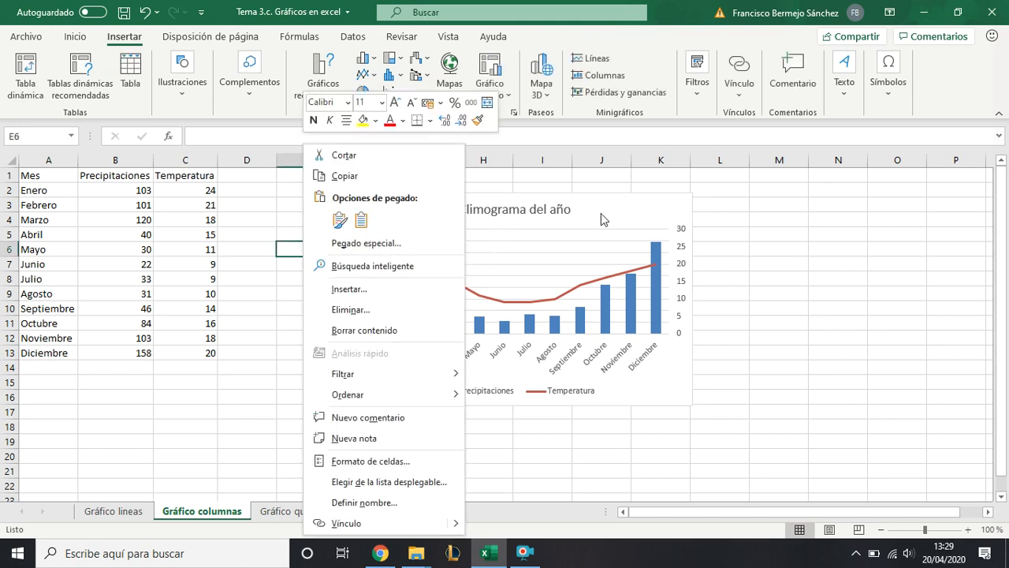
pyautogui.press('Escape')
pyautogui.click(355, 247)
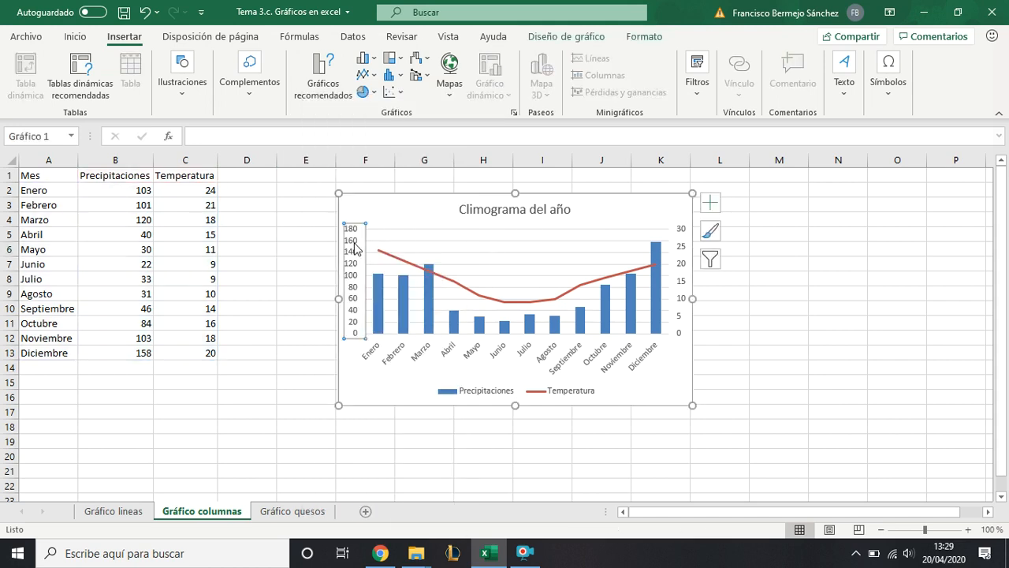
# - Add axis titles to the primary vertical and secondary vertical axes of the combo chart
pyautogui.click(597, 45)
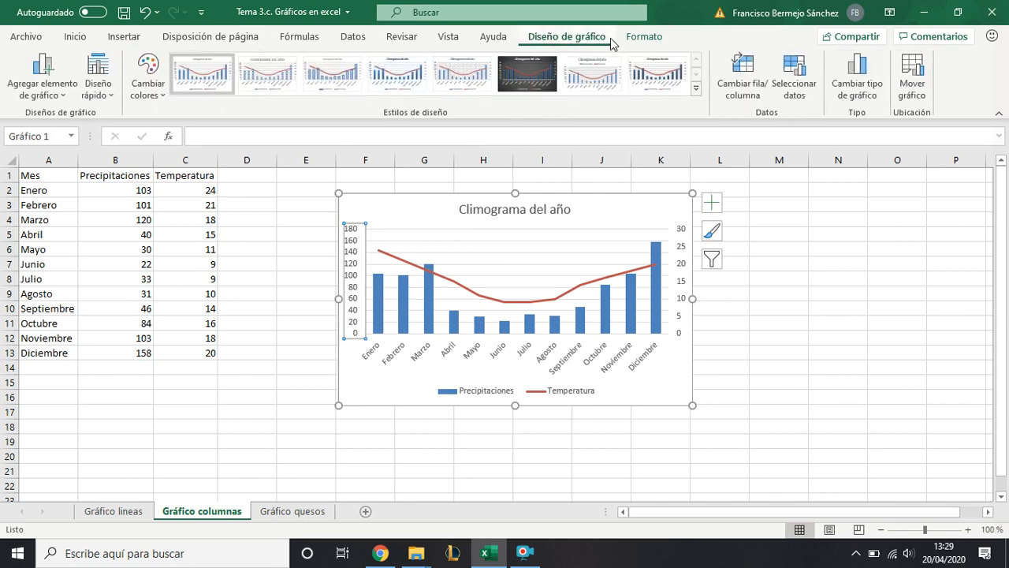
pyautogui.click(61, 94)
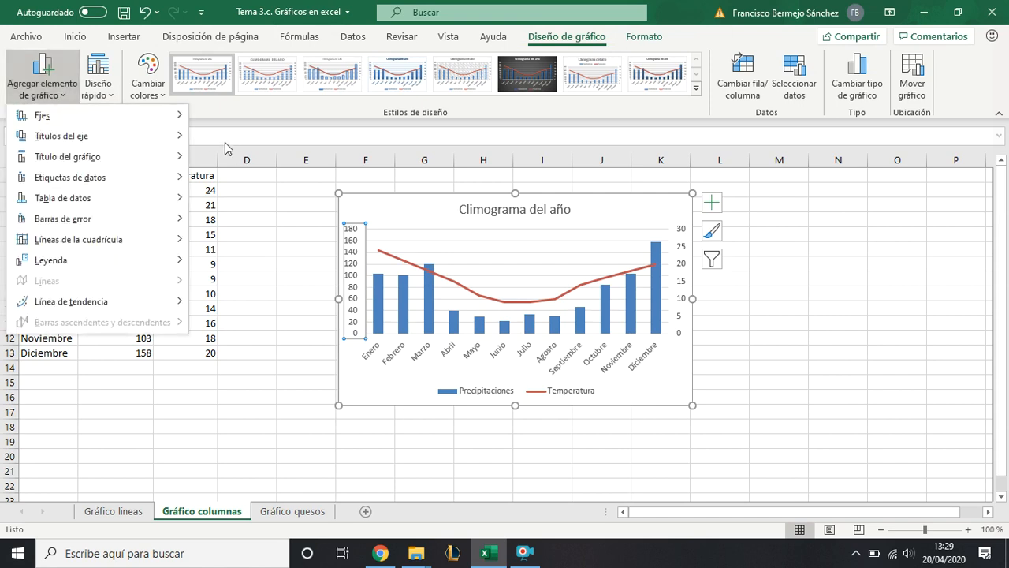
pyautogui.click(361, 235)
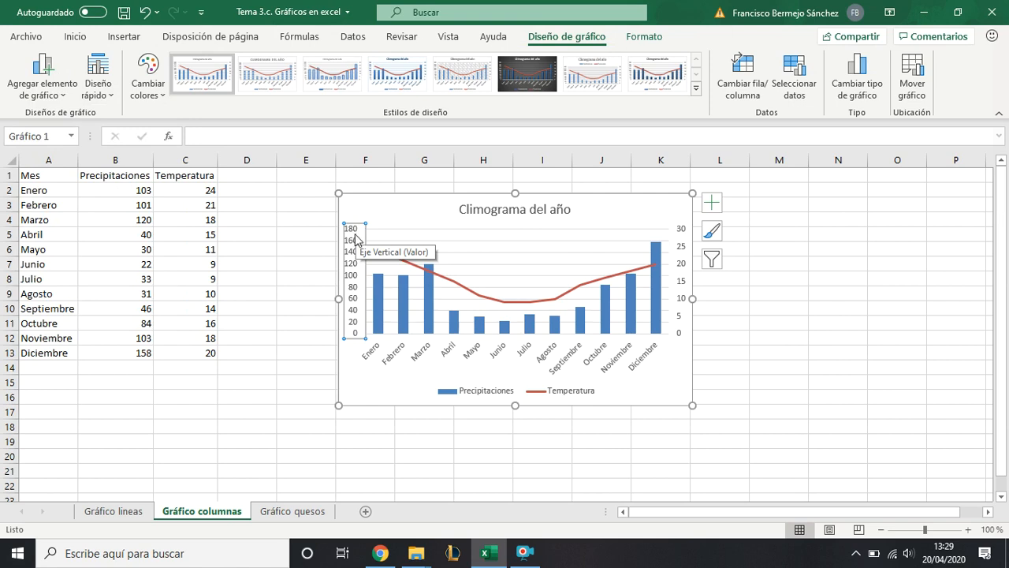
pyautogui.click(684, 282)
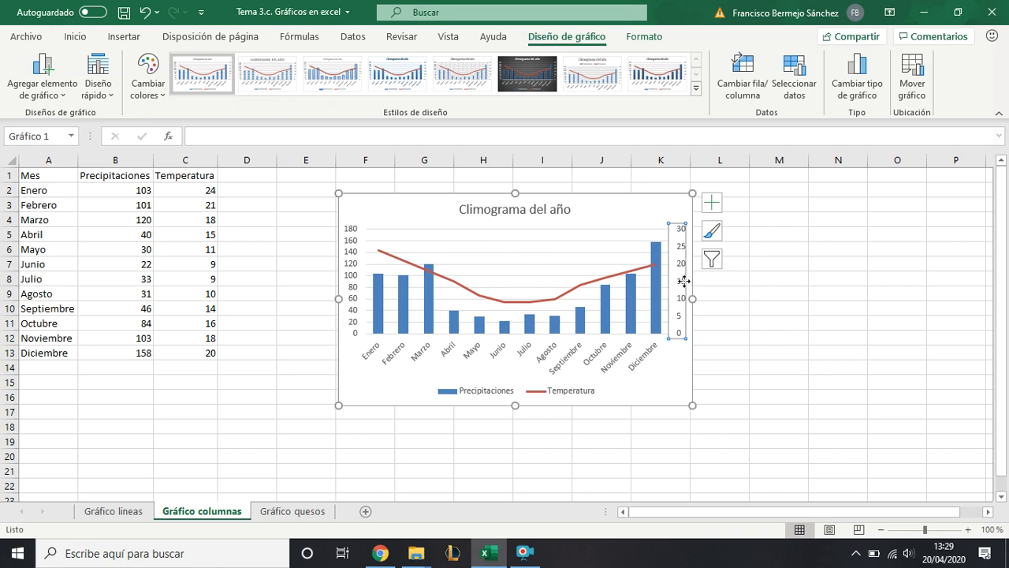
pyautogui.click(353, 268)
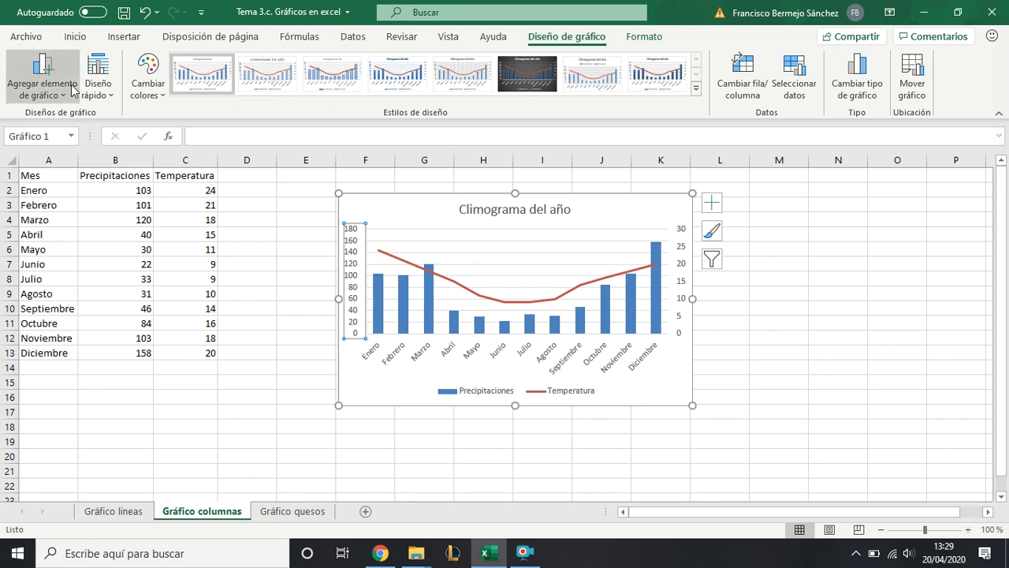
pyautogui.click(96, 89)
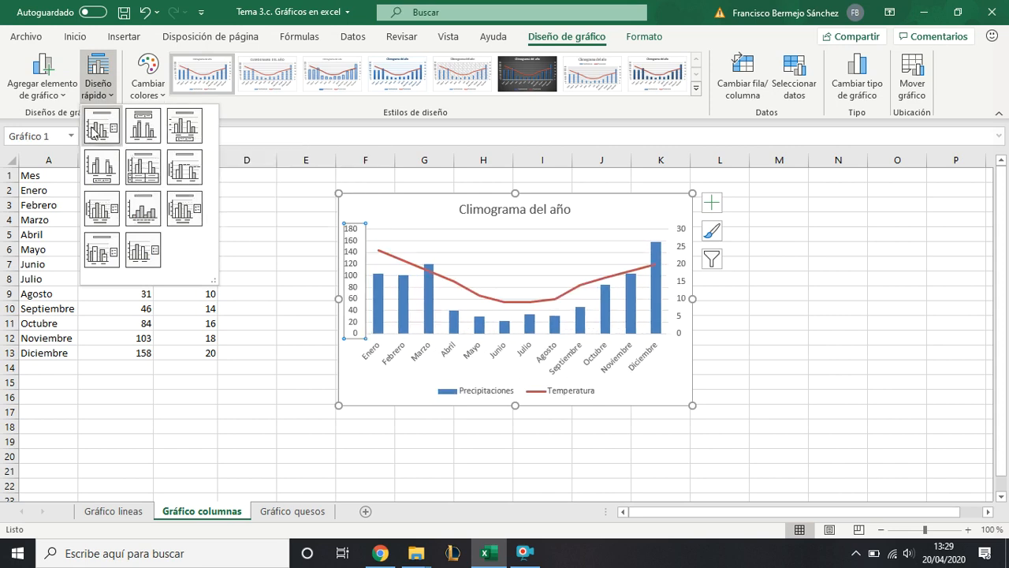
pyautogui.click(64, 89)
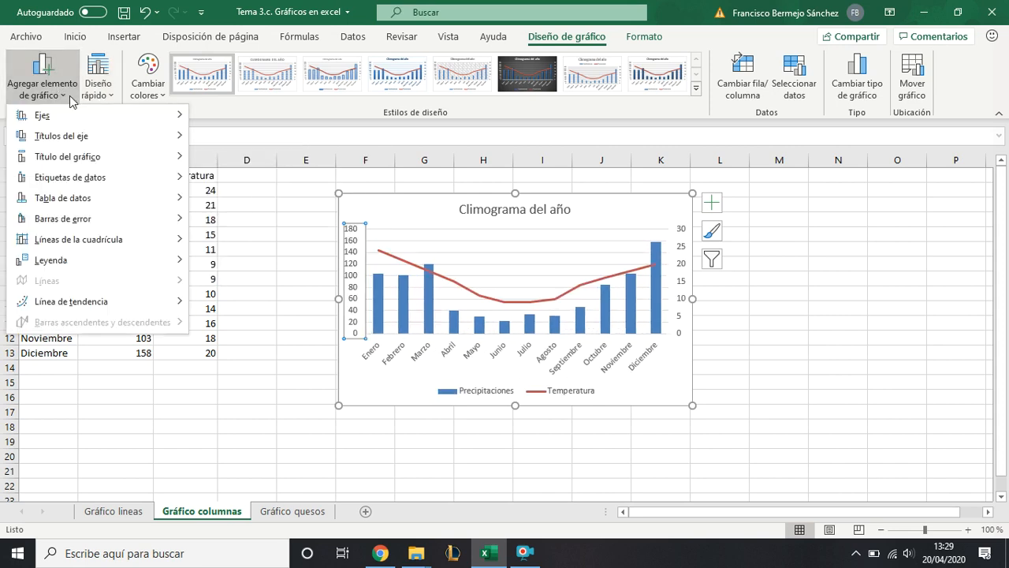
pyautogui.moveTo(85, 137)
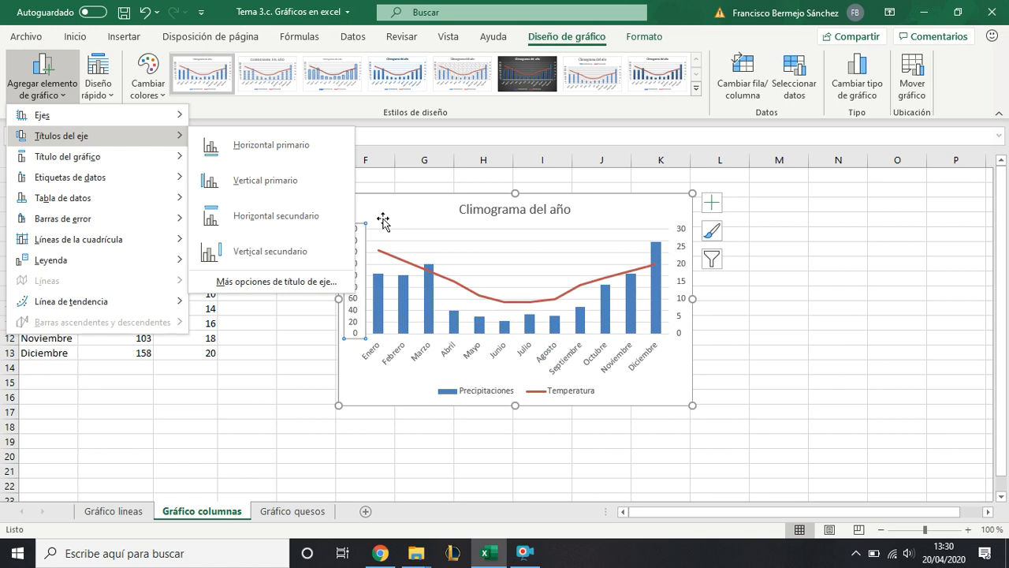
pyautogui.click(296, 186)
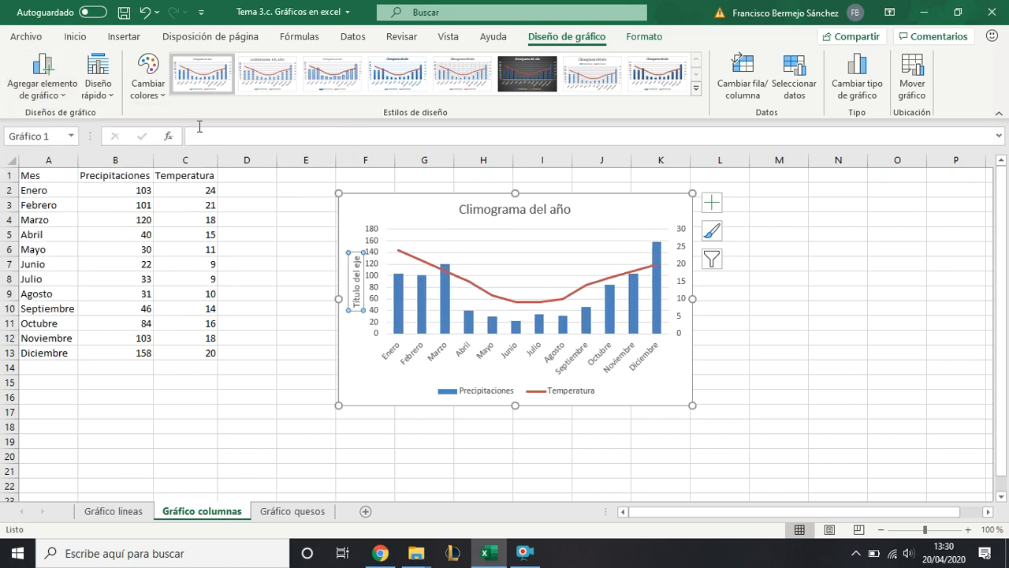
pyautogui.click(76, 98)
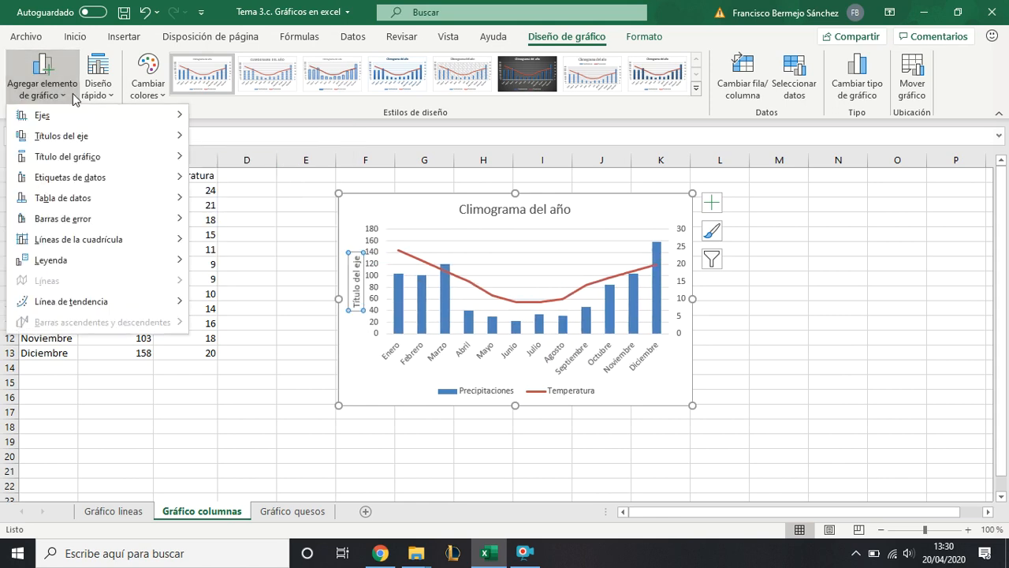
pyautogui.moveTo(150, 144)
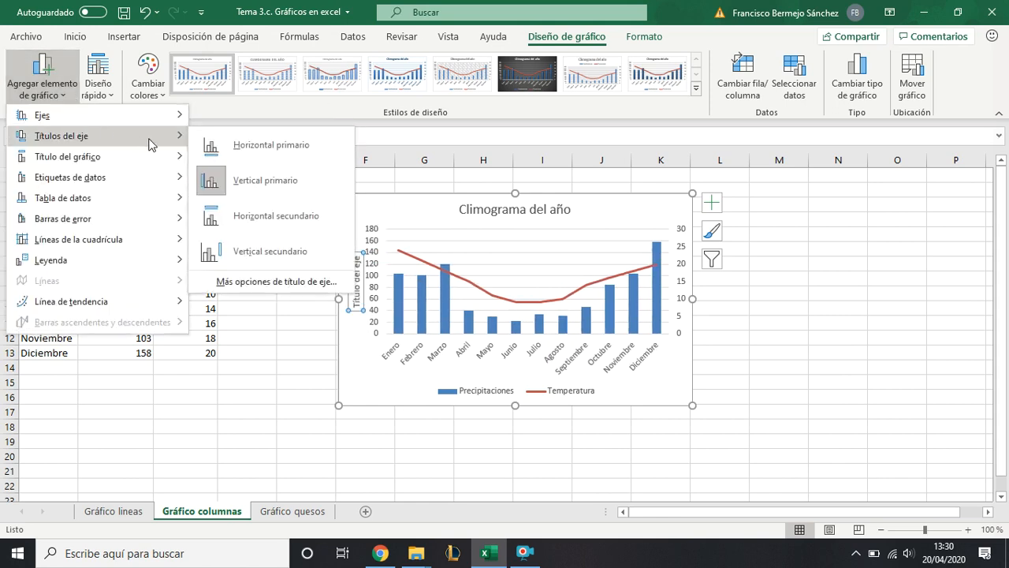
pyautogui.click(271, 251)
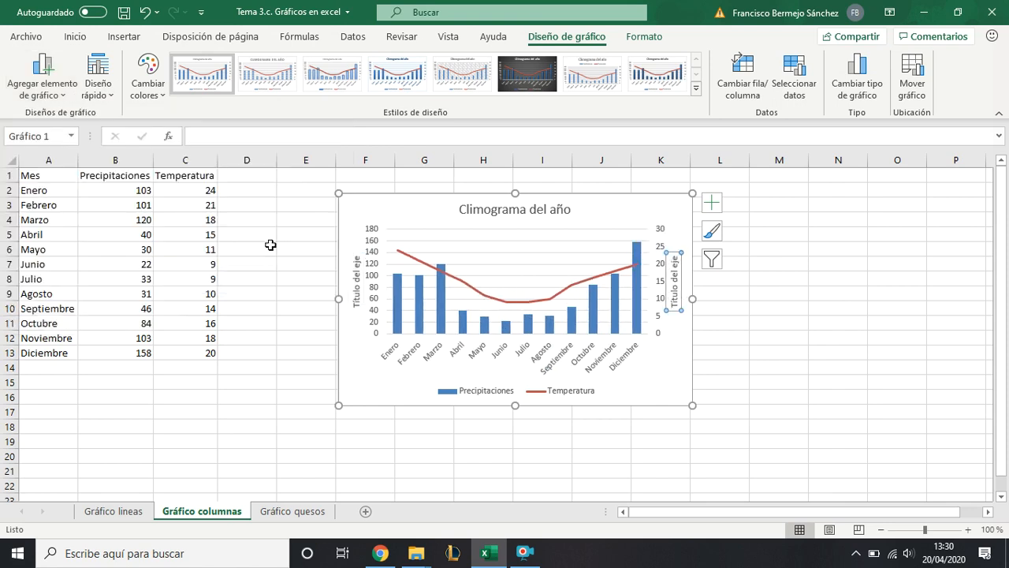
# - Enlarge the combo chart and set its primary vertical axis title to "Precipitaciones (l/m2)"
pyautogui.moveTo(692, 406); pyautogui.dragTo(790, 446)
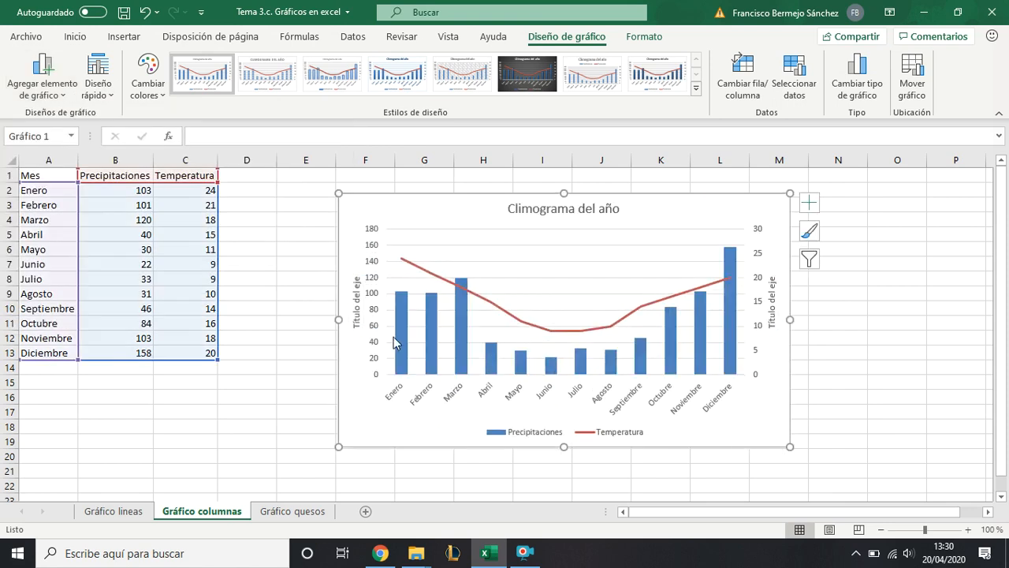
pyautogui.click(351, 319)
pyautogui.tripleClick(355, 323)
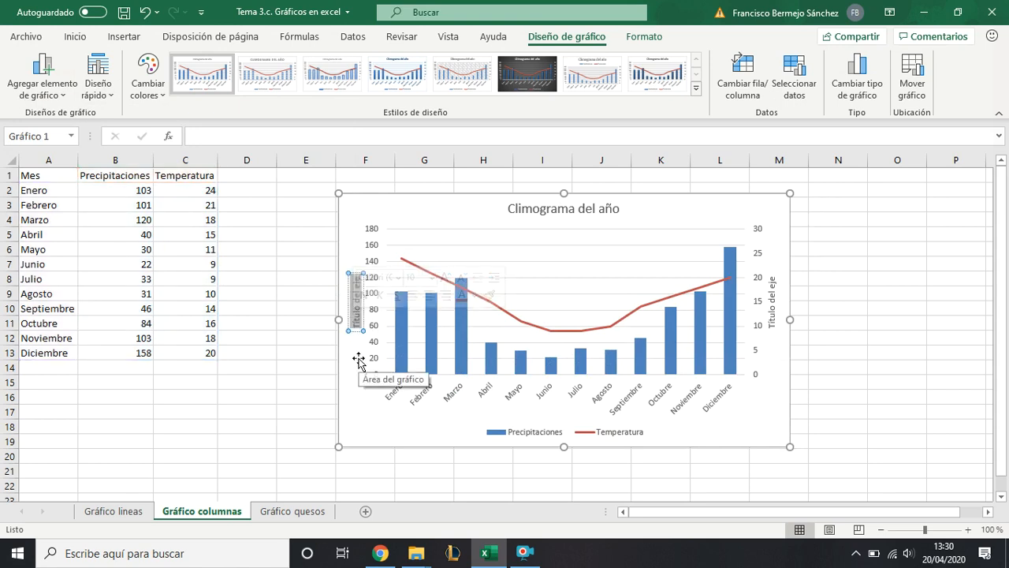
pyautogui.write('Precipita')
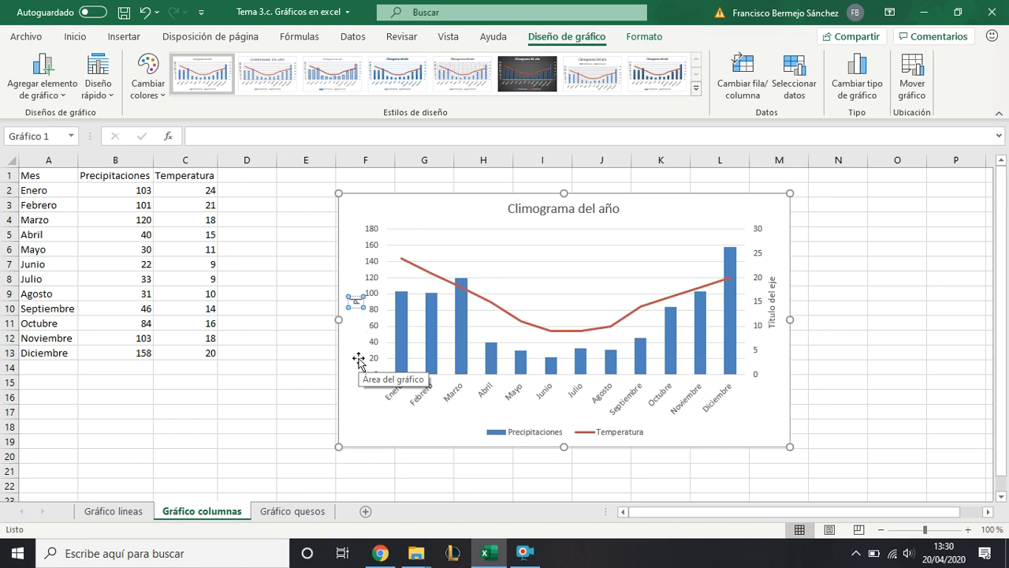
pyautogui.write('ciones')
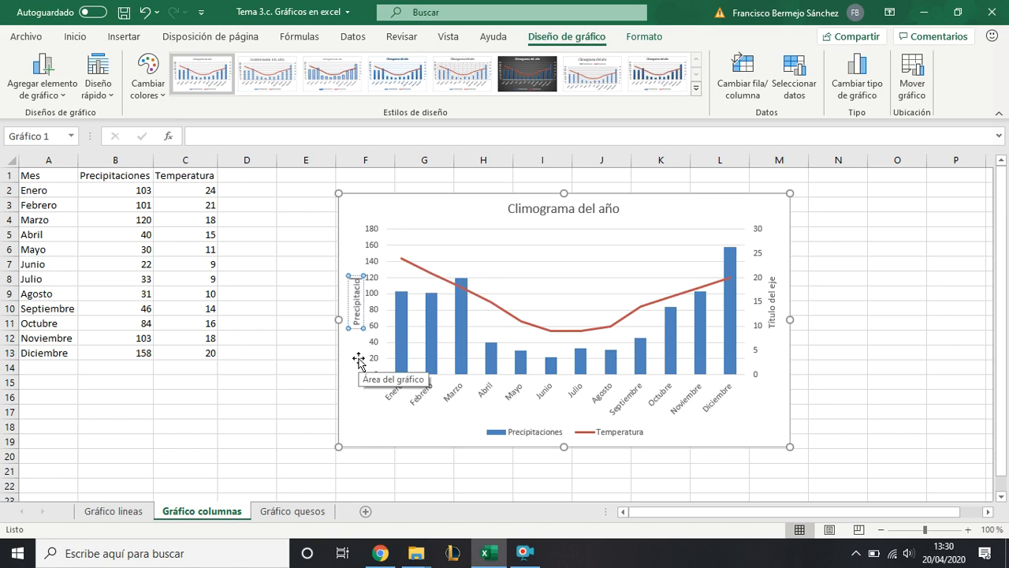
pyautogui.write(' (')
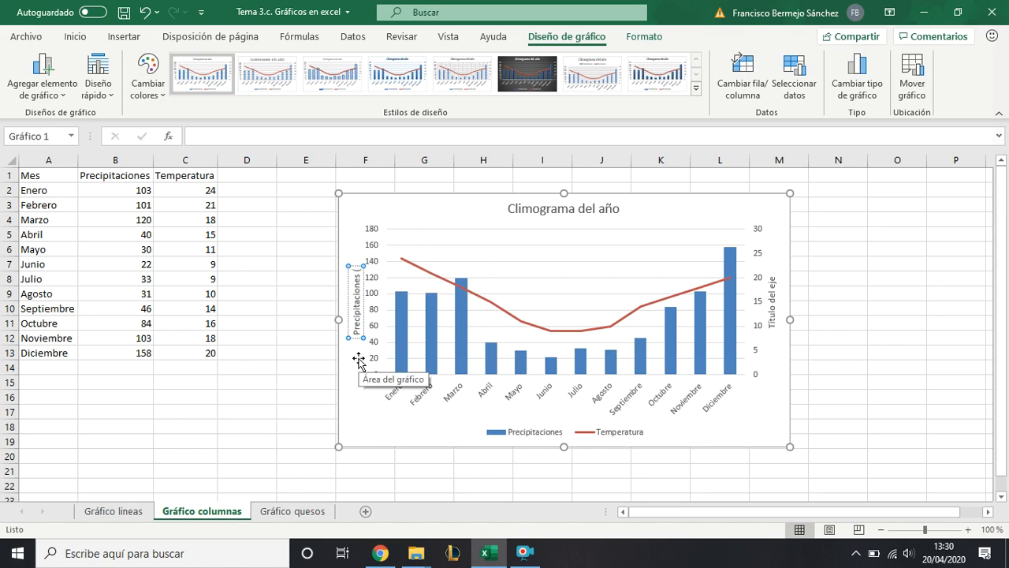
pyautogui.write('l/m')
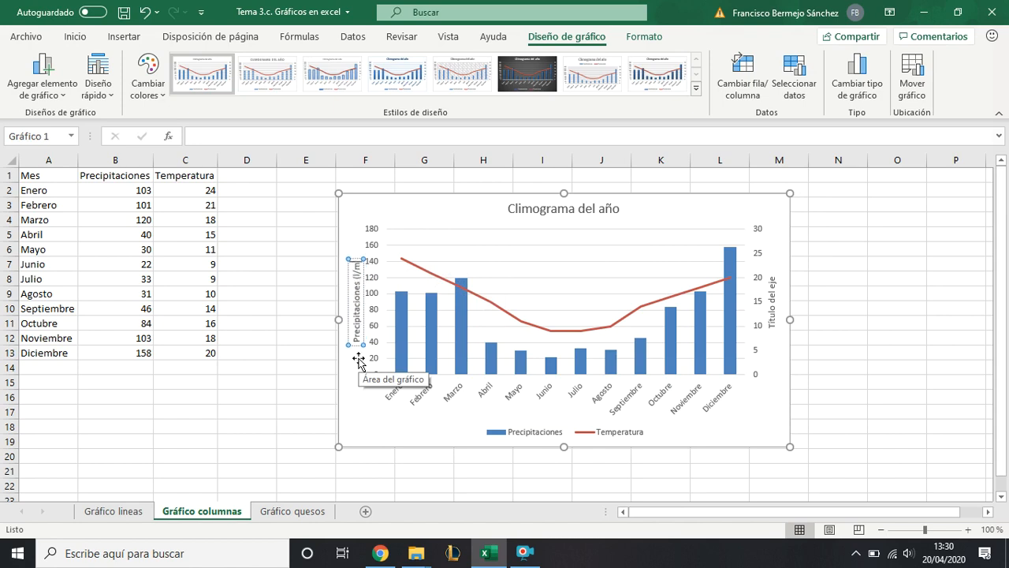
pyautogui.write('2)')
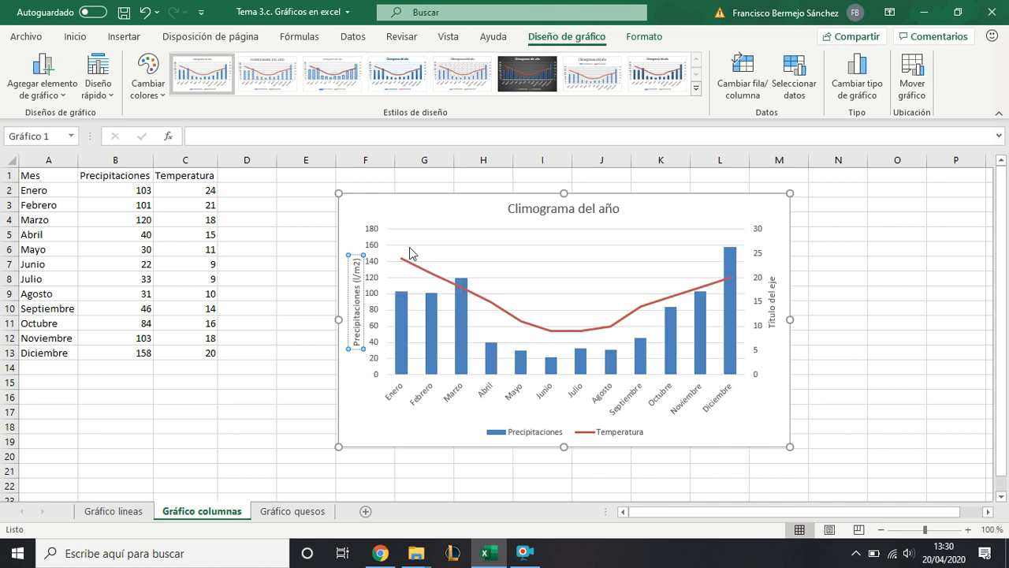
pyautogui.click(433, 213)
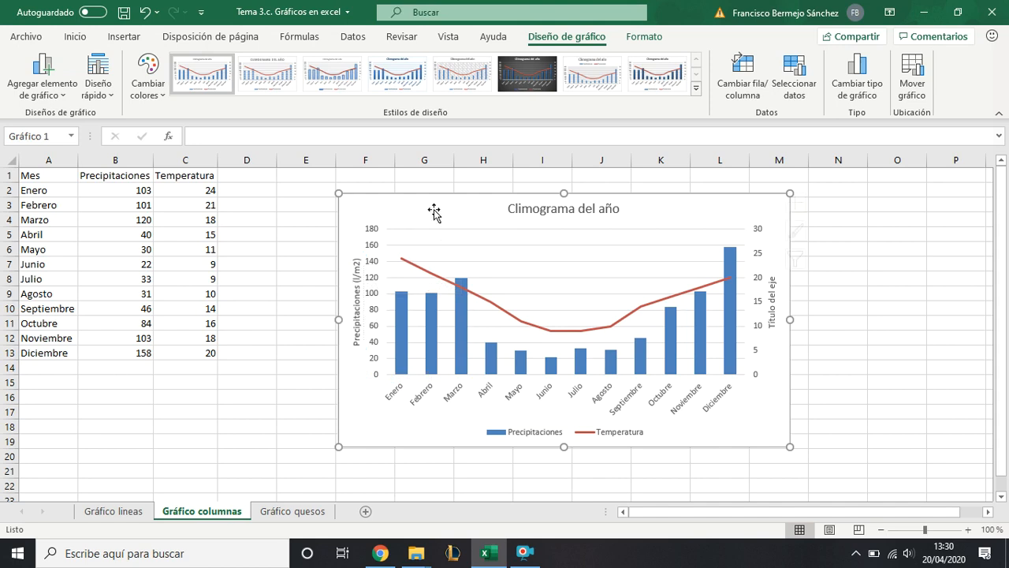
# - Set the combo chart's secondary vertical axis title to "Temperatura (ºC)"
pyautogui.click(772, 300)
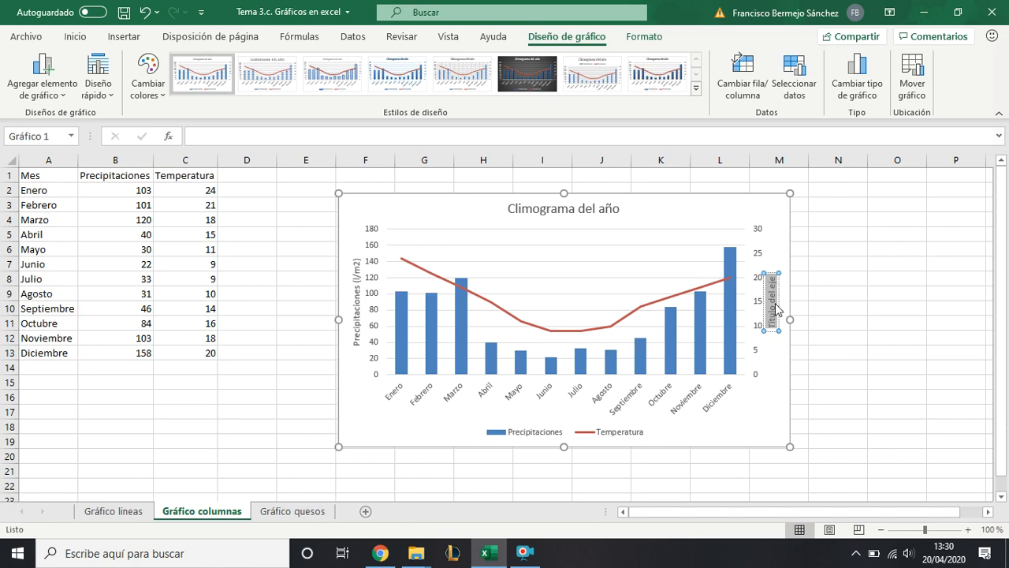
pyautogui.write('Tempe')
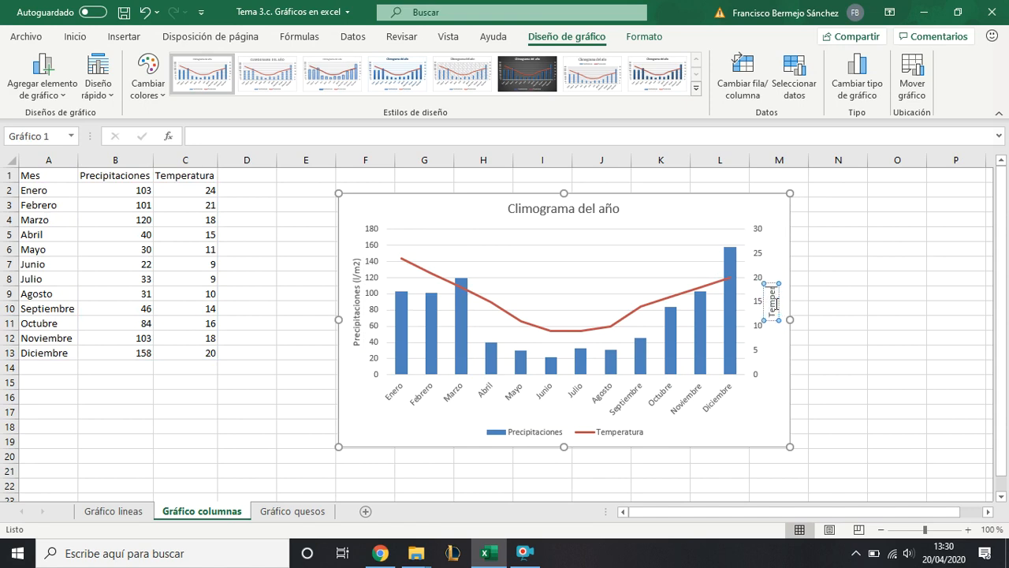
pyautogui.write('ratura')
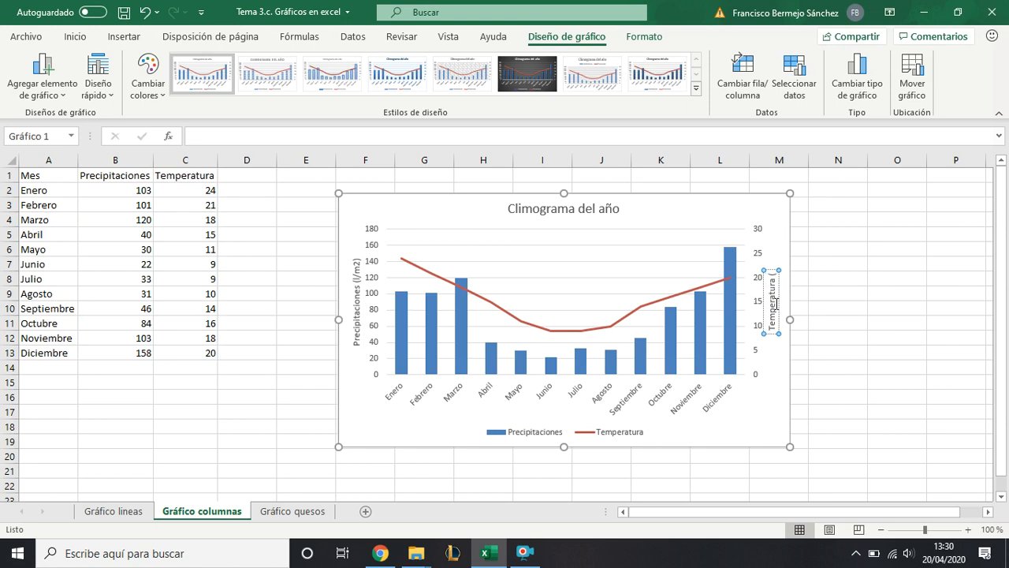
pyautogui.write(' (ºC)')
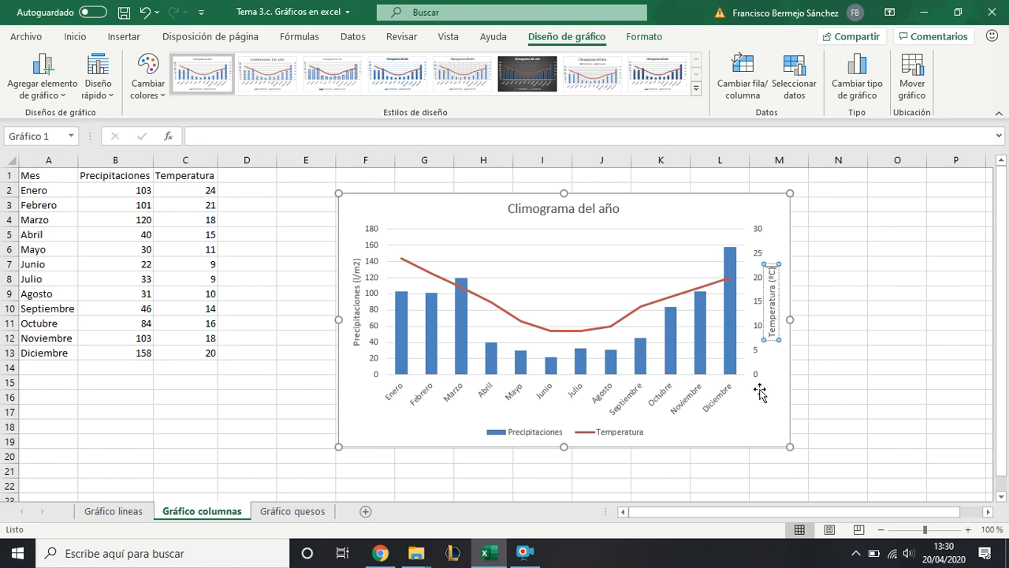
pyautogui.click(750, 428)
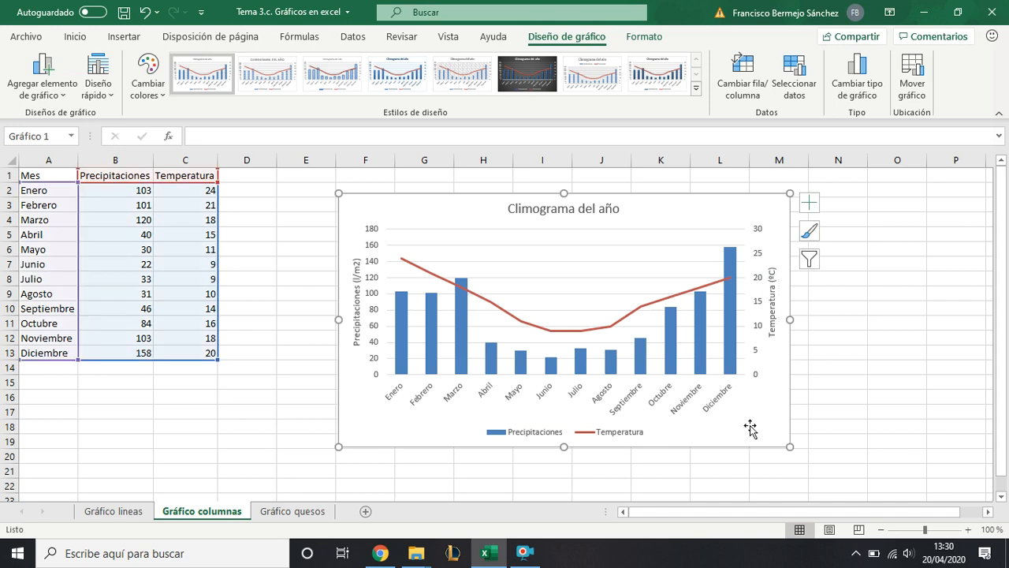
# - Deselect the finished combo chart and switch to the Gráfico quesos sheet
pyautogui.click(294, 418)
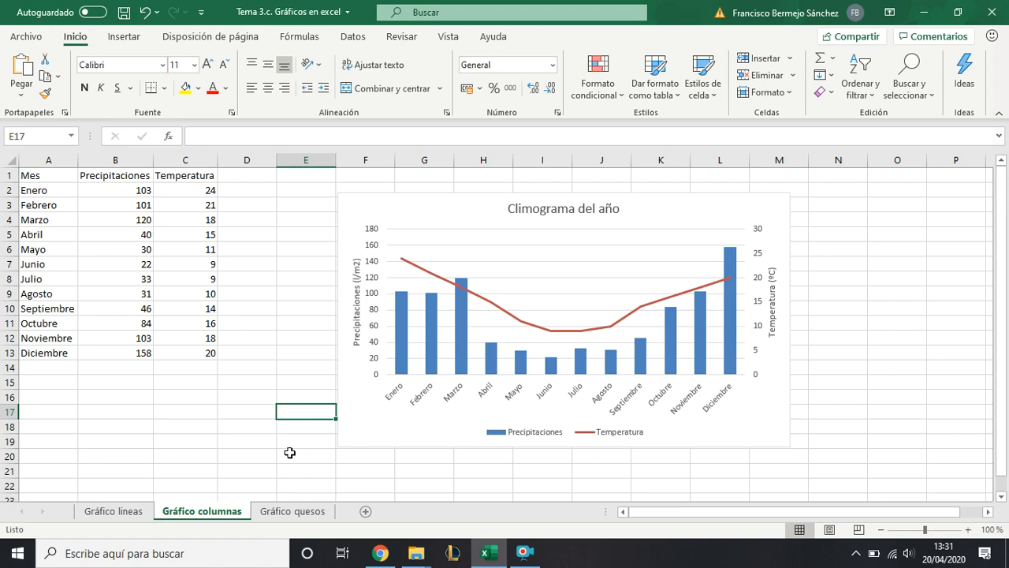
pyautogui.click(292, 512)
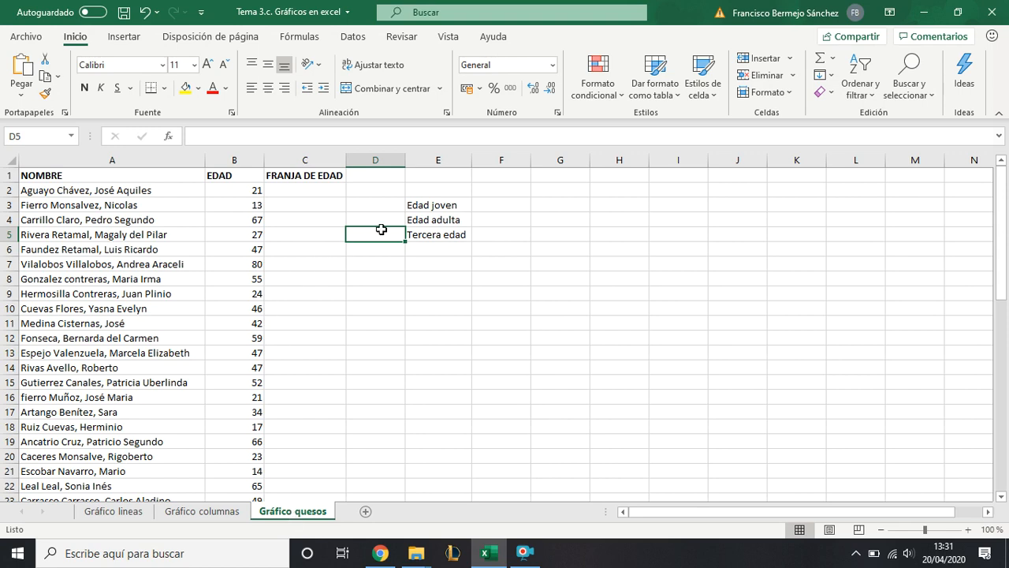
# - Look through the full list of names and ages on the Gráfico quesos sheet
pyautogui.click(442, 279)
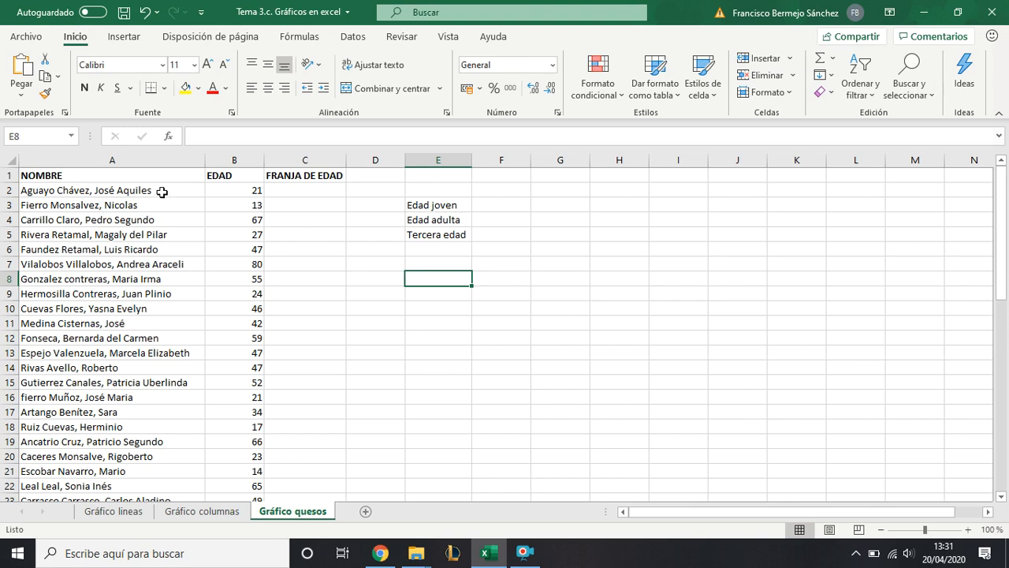
pyautogui.click(118, 290)
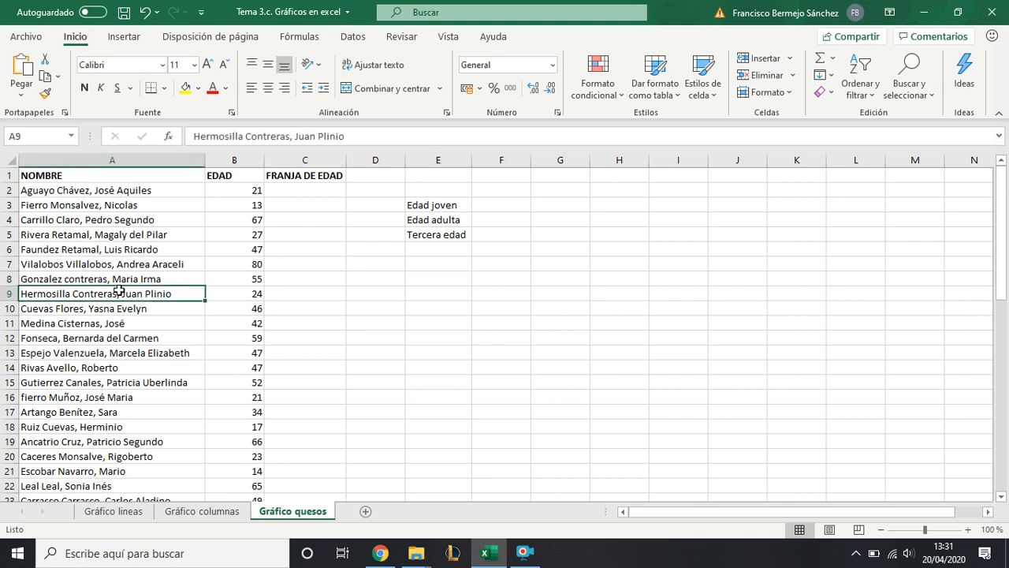
pyautogui.scroll(-11, 118, 290)
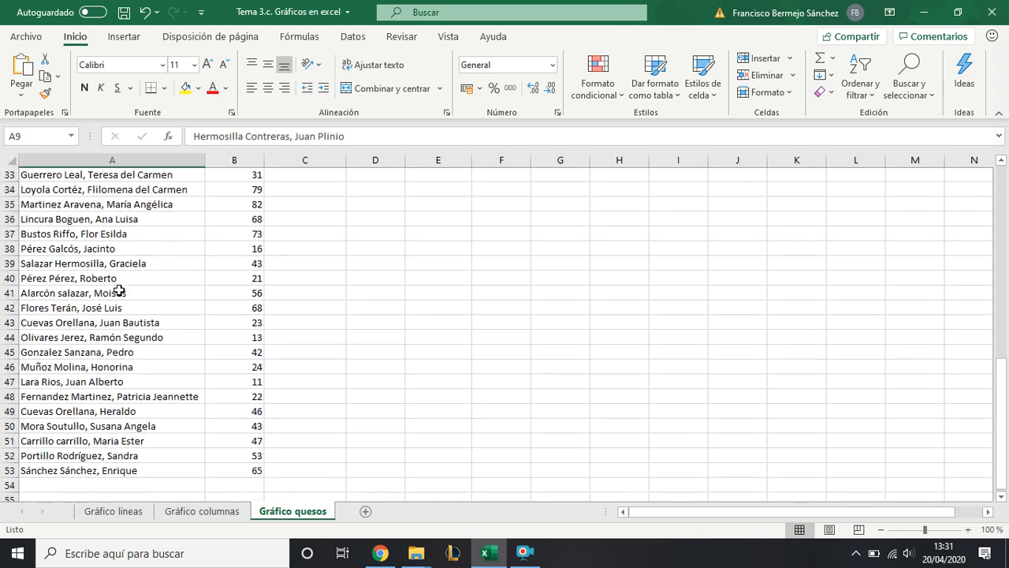
pyautogui.scroll(-1, 119, 290)
pyautogui.scroll(12, 119, 291)
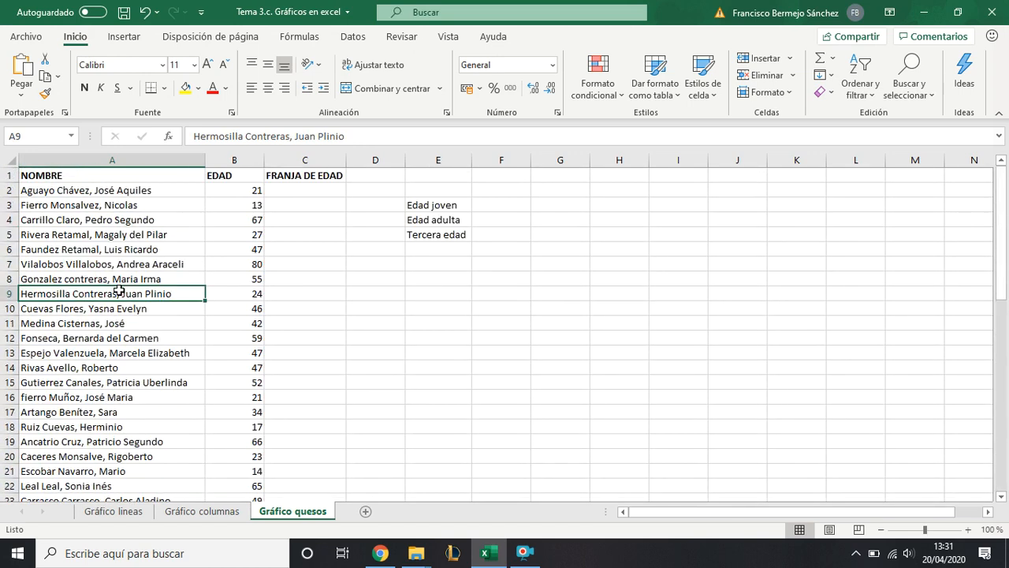
pyautogui.click(226, 190)
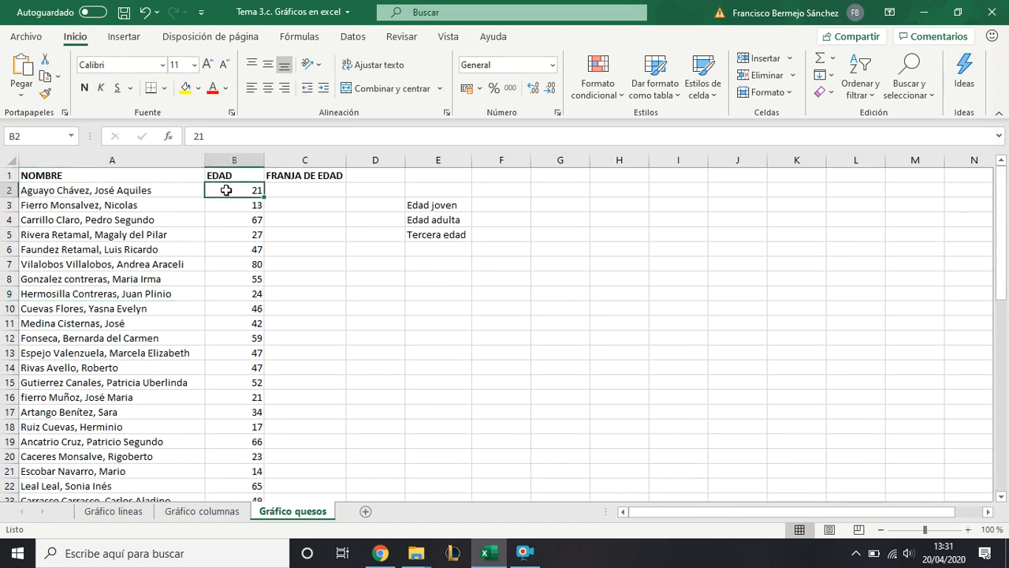
# - Begin an SI formula in C2 that returns "Edad joven" when the age in B2 is below 30
pyautogui.click(315, 187)
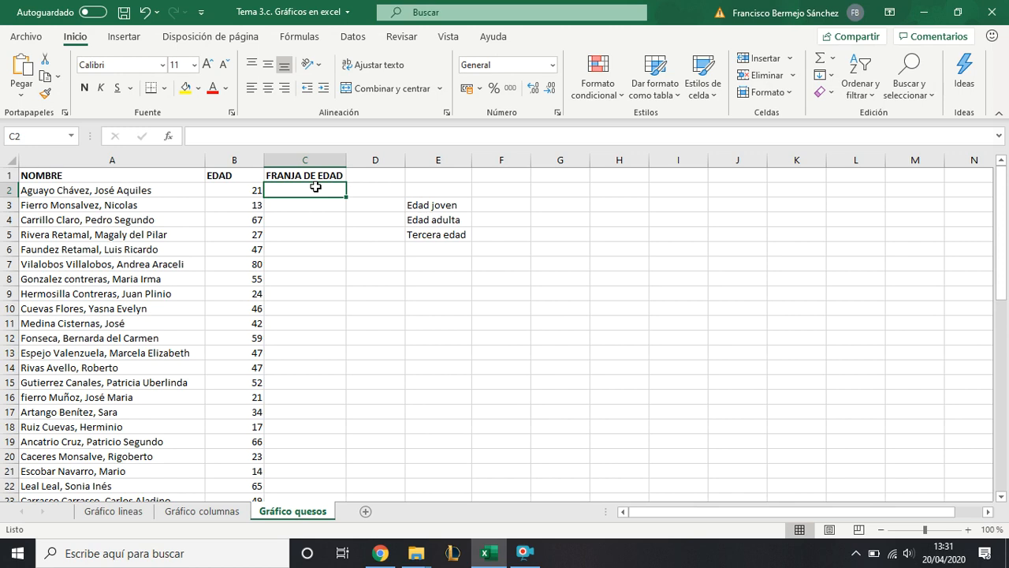
pyautogui.write('=')
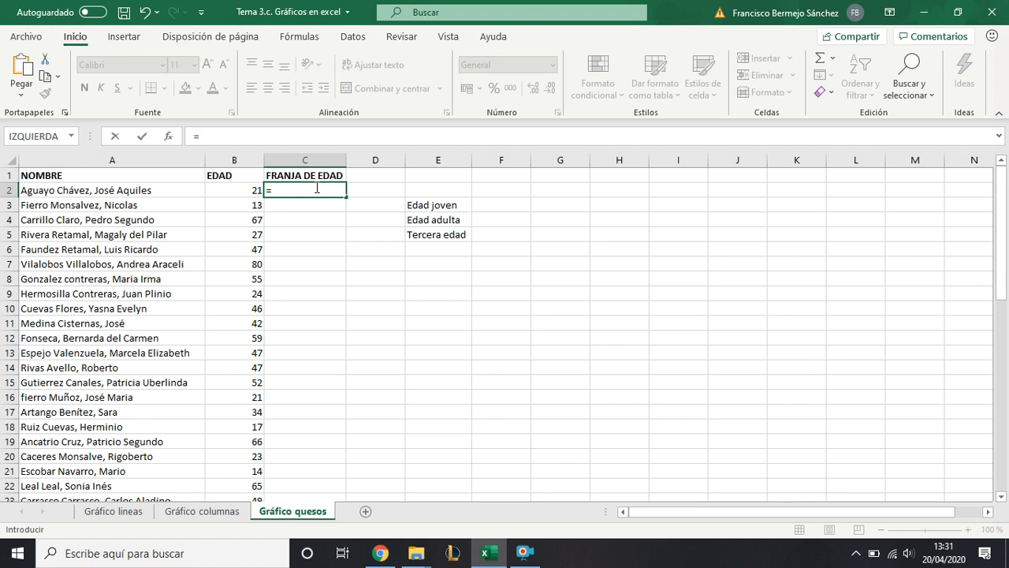
pyautogui.write('S')
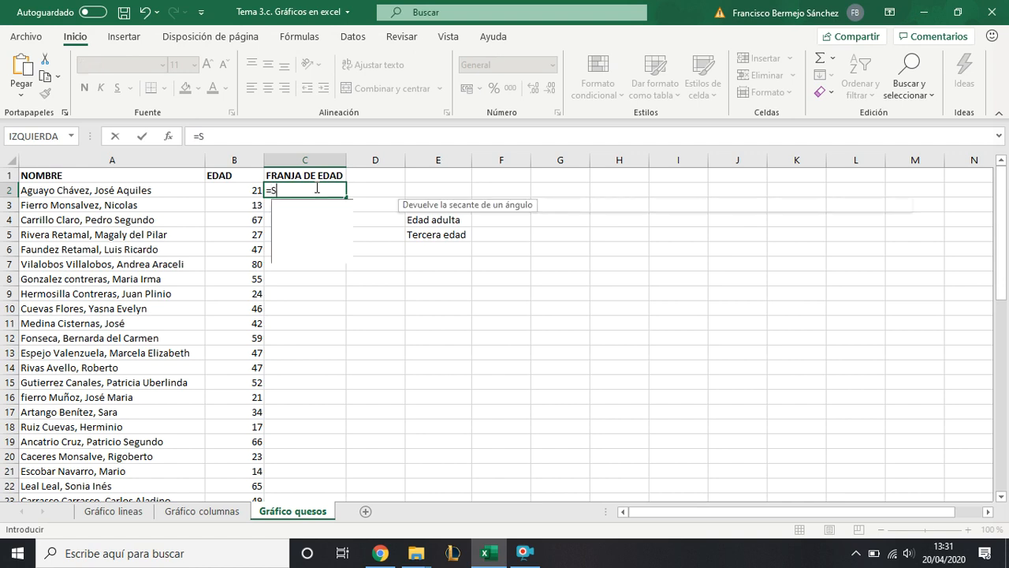
pyautogui.write('I(')
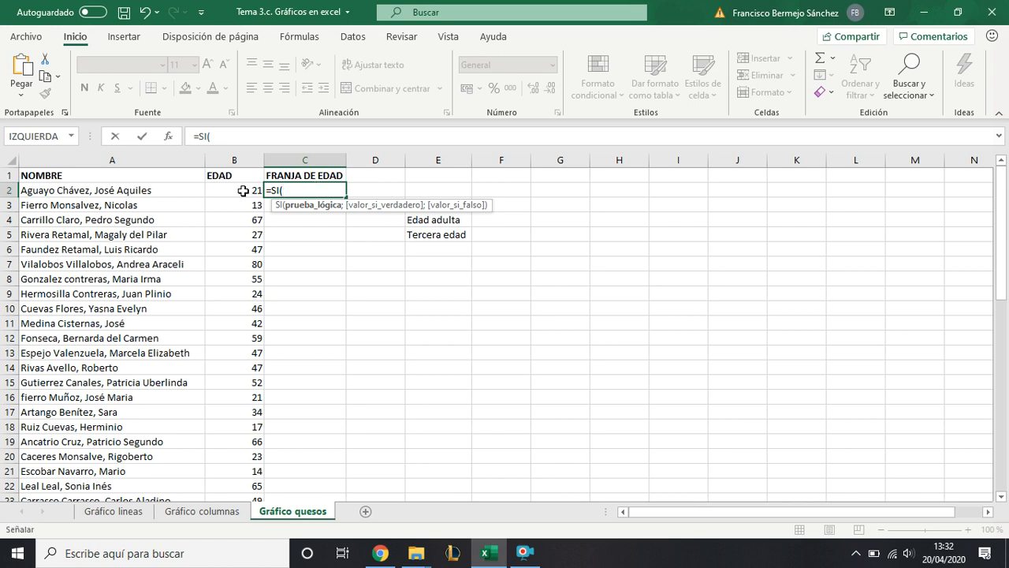
pyautogui.click(244, 191)
pyautogui.write('<3')
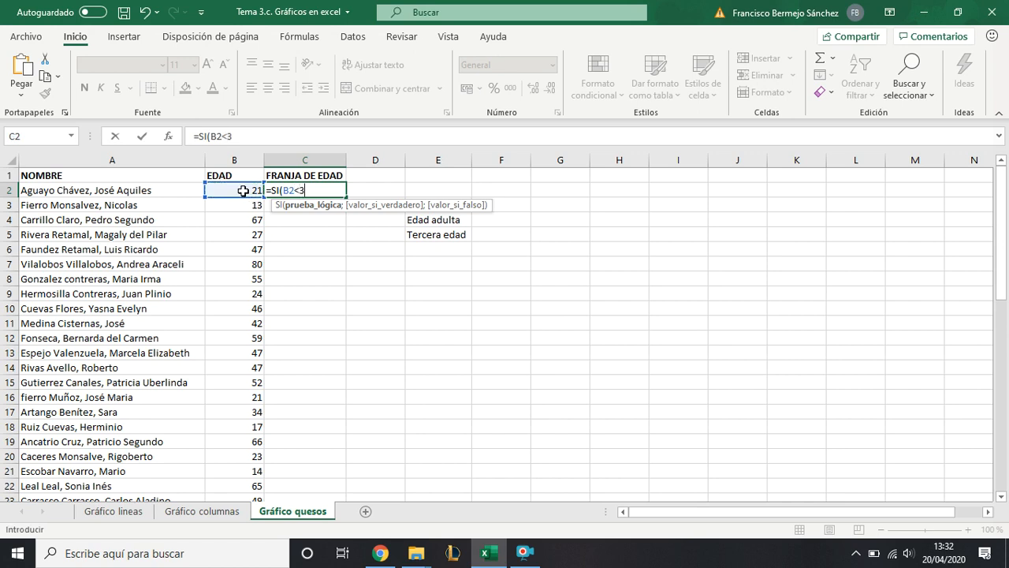
pyautogui.write('0;"Edad joven')
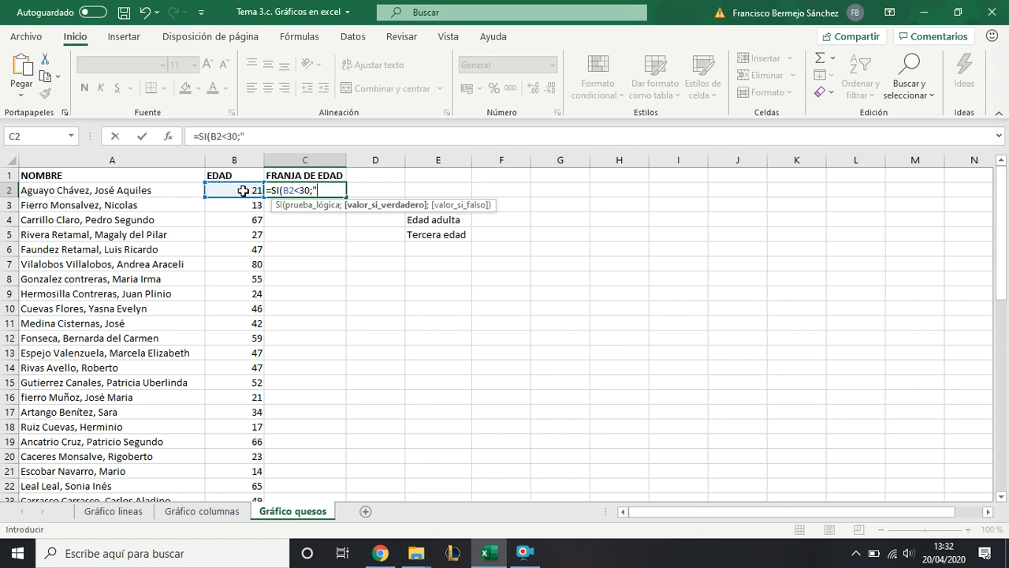
pyautogui.write('"')
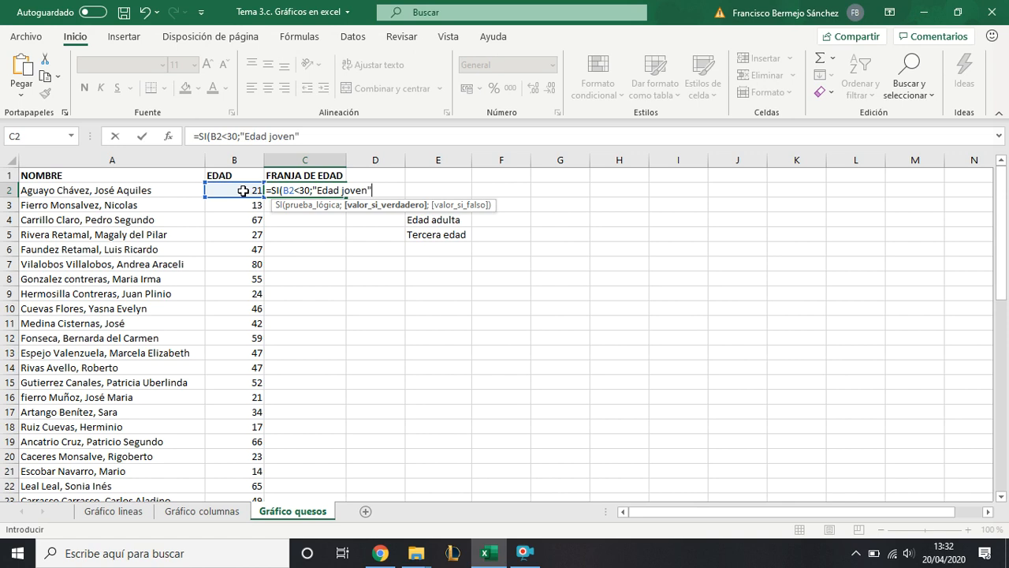
pyautogui.write(';')
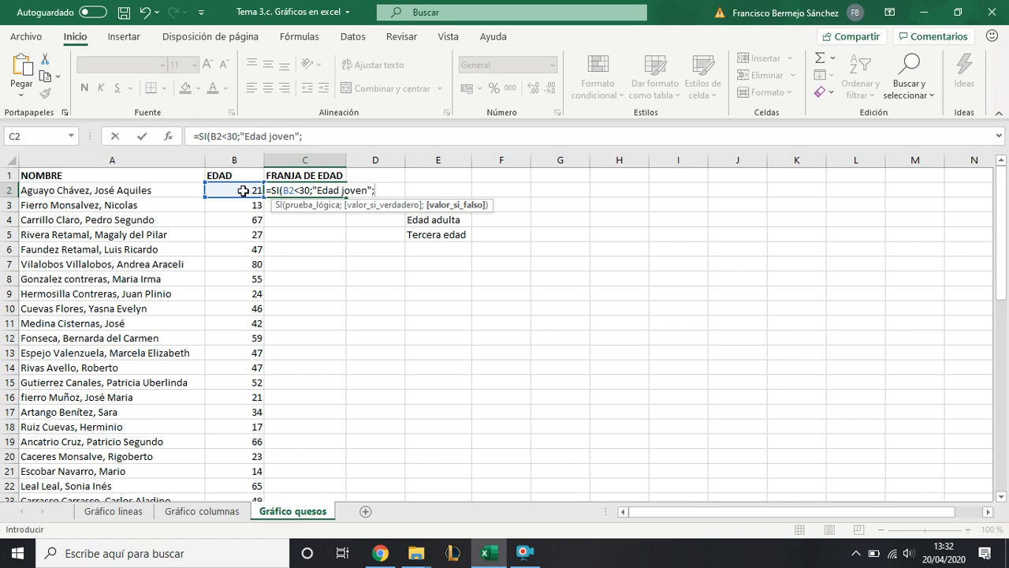
# - Complete the C2 formula with a nested SI that returns "Eedad adulta" when B2<65 and "Tercera edad" otherwise
pyautogui.write('SI(')
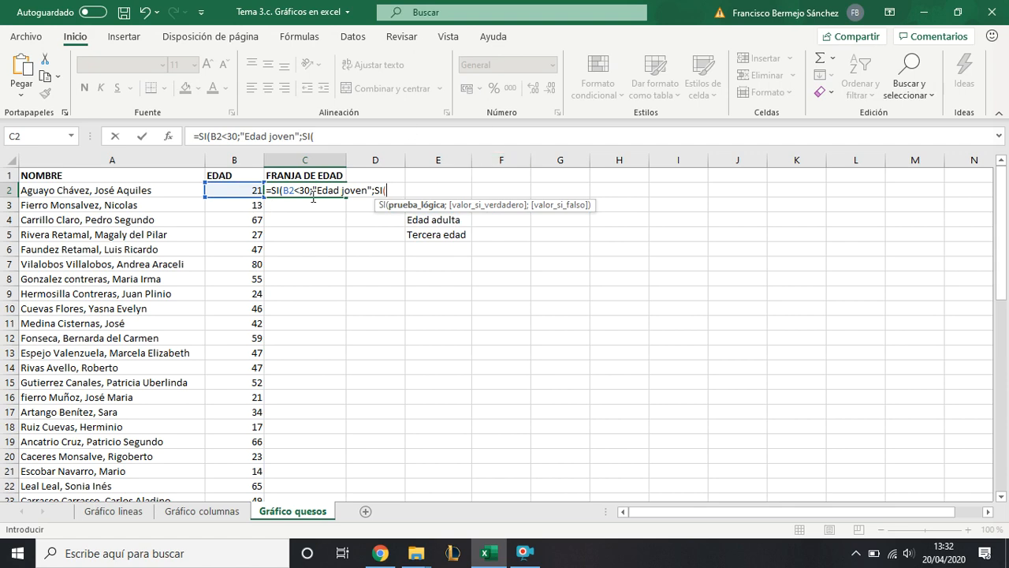
pyautogui.click(250, 190)
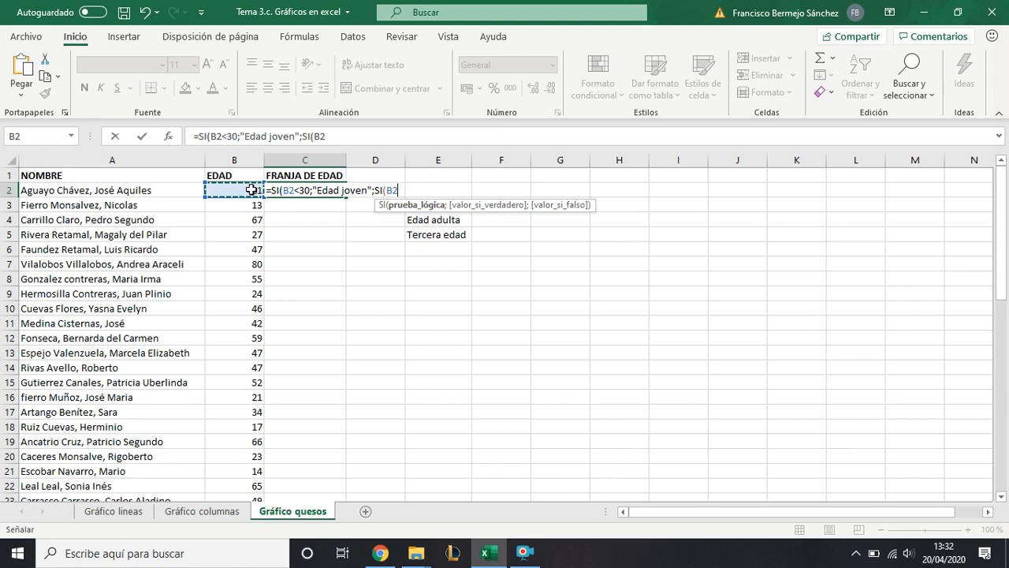
pyautogui.write('<65;')
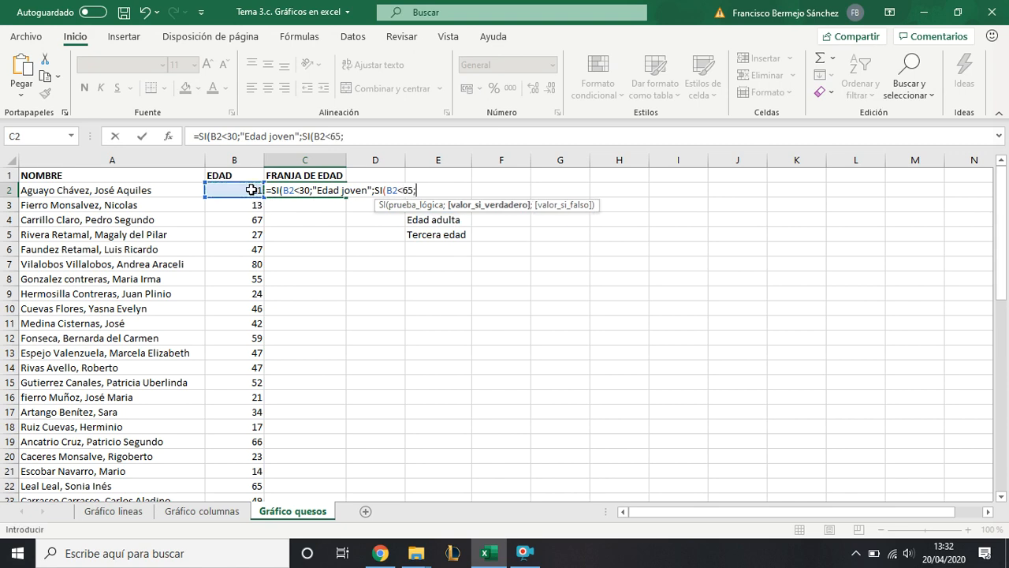
pyautogui.write('"E')
pyautogui.press('Num_Lock')
pyautogui.press('Num_Lock')
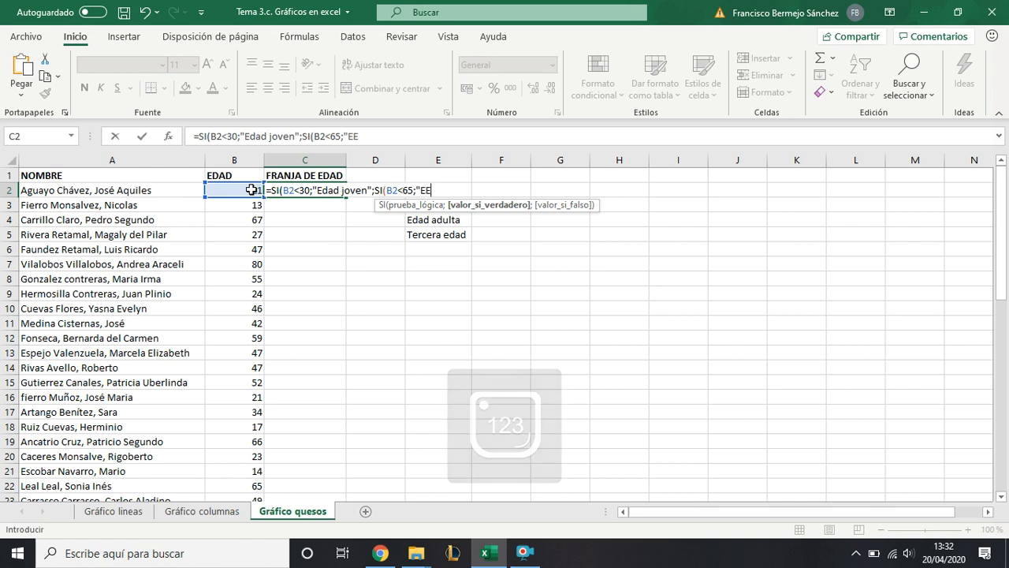
pyautogui.write('edad adulta";')
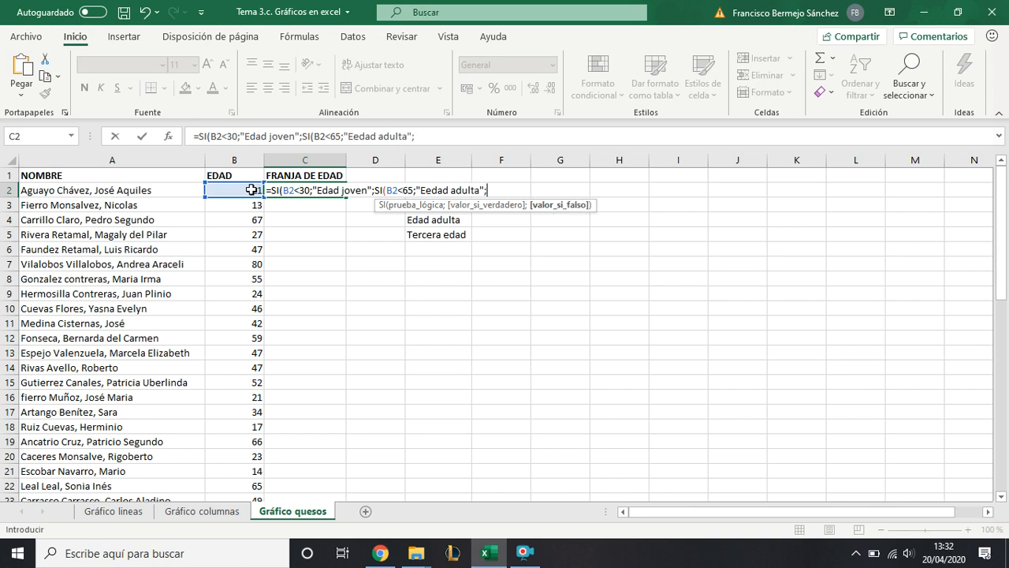
pyautogui.write('"Tercera edad ')
pyautogui.write(')')
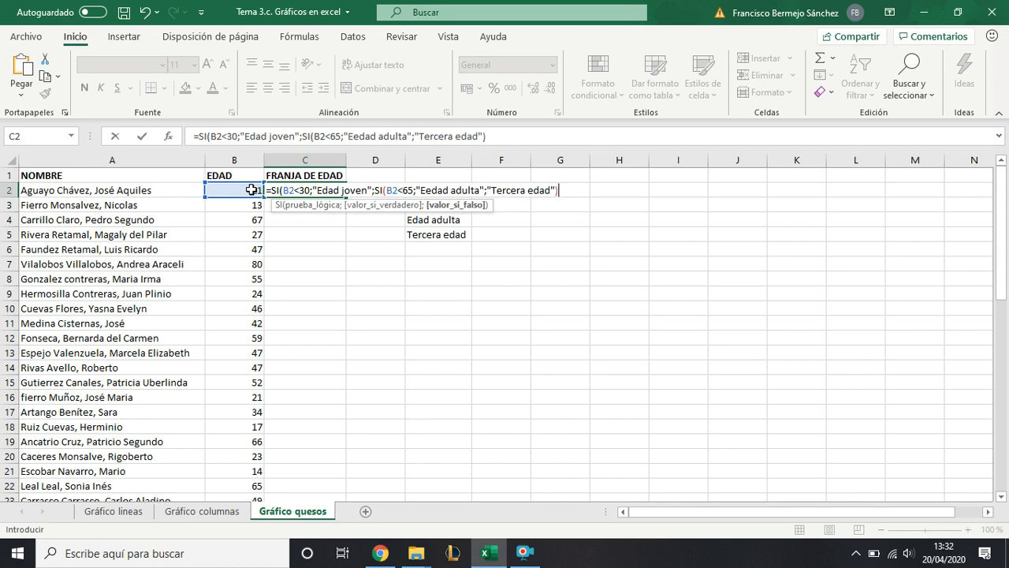
pyautogui.write(')')
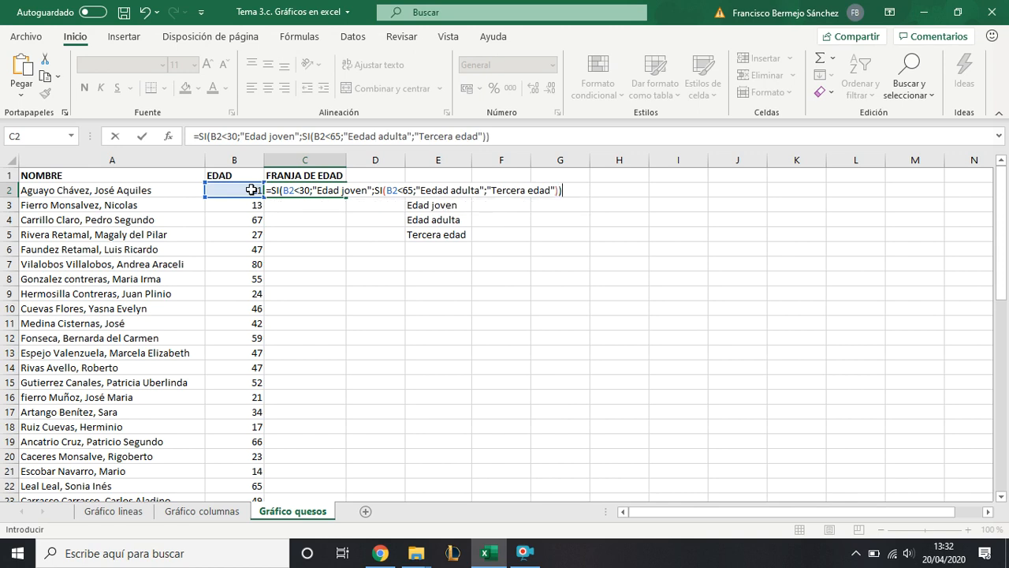
pyautogui.press('Return')
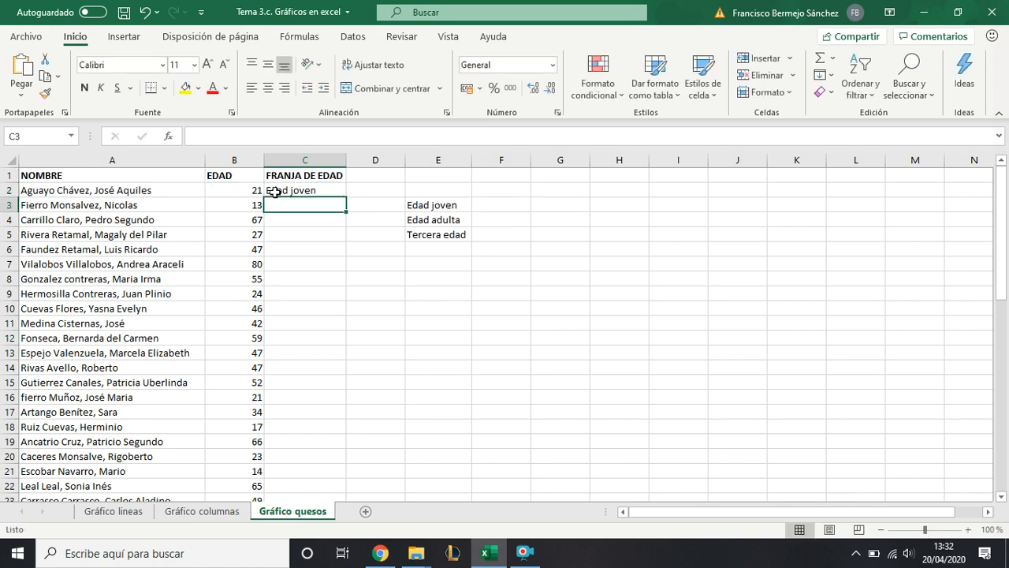
# - Fill the age-bracket formula from C2 down to the last person in the FRANJA DE EDAD column
pyautogui.click(282, 192)
pyautogui.doubleClick(343, 193)
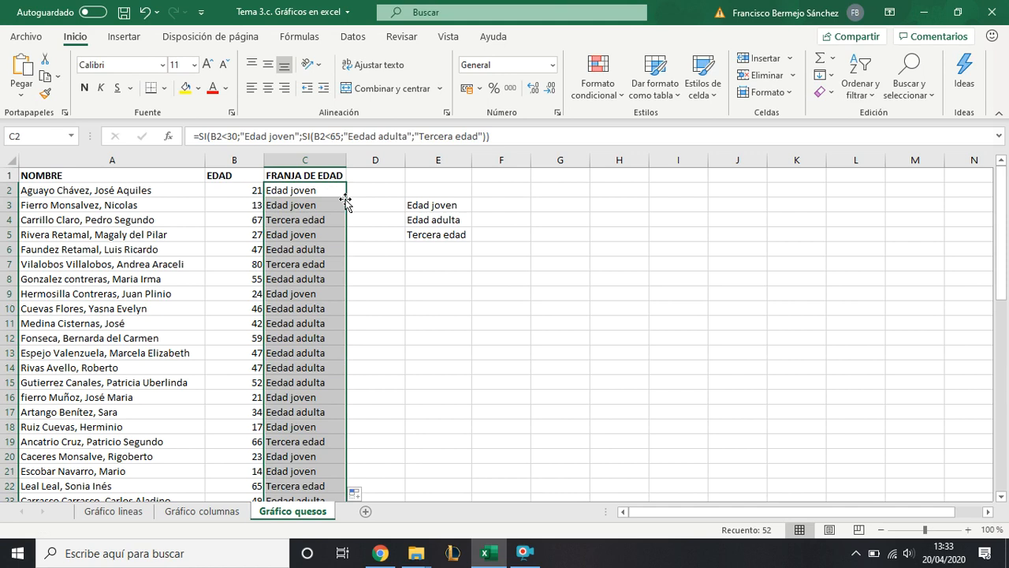
pyautogui.click(502, 209)
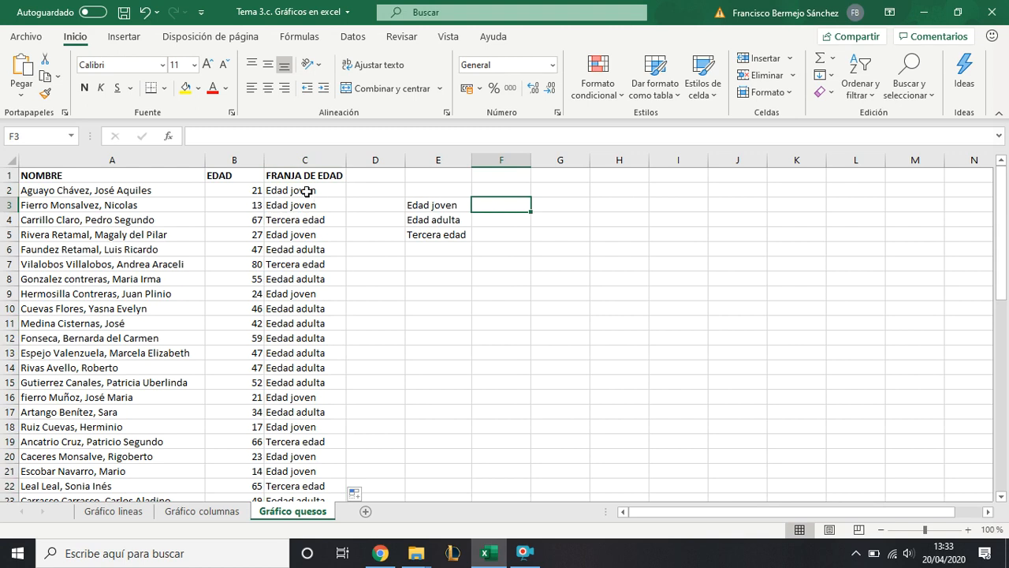
# - Try to create a doughnut chart directly from the data in A2:C53, and delete the resulting chart
pyautogui.moveTo(181, 193); pyautogui.dragTo(291, 532)
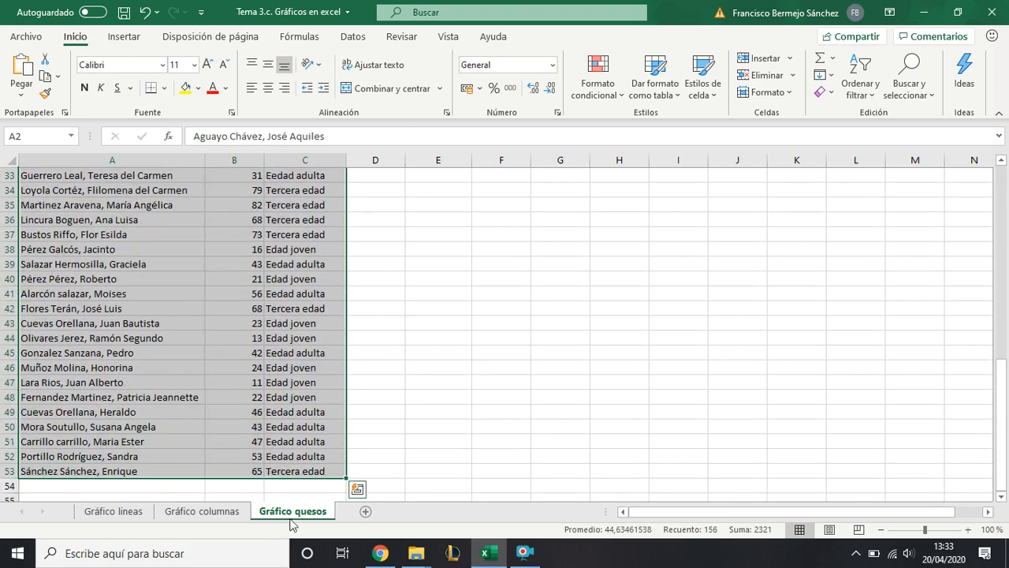
pyautogui.scroll(11, 299, 418)
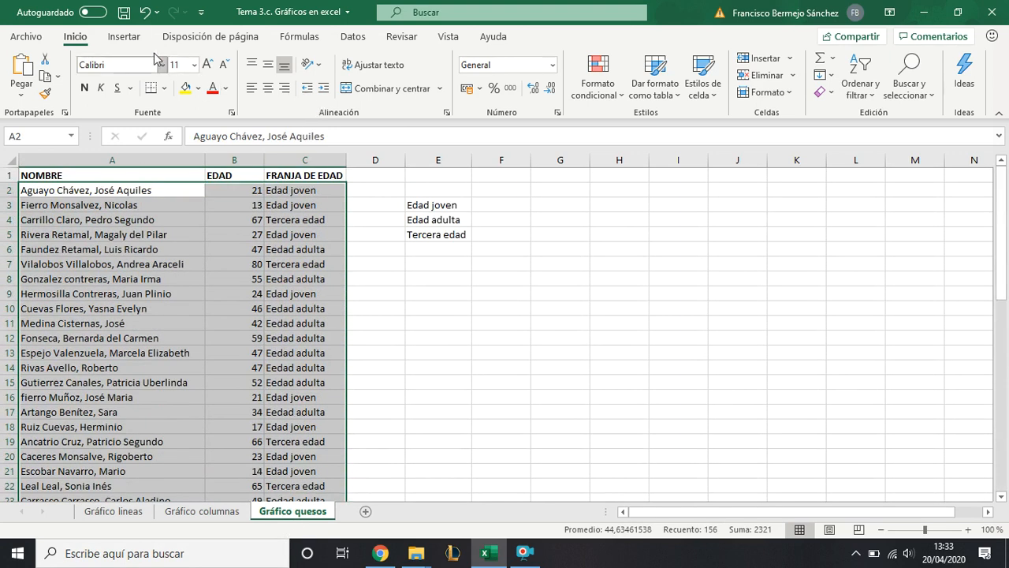
pyautogui.click(127, 37)
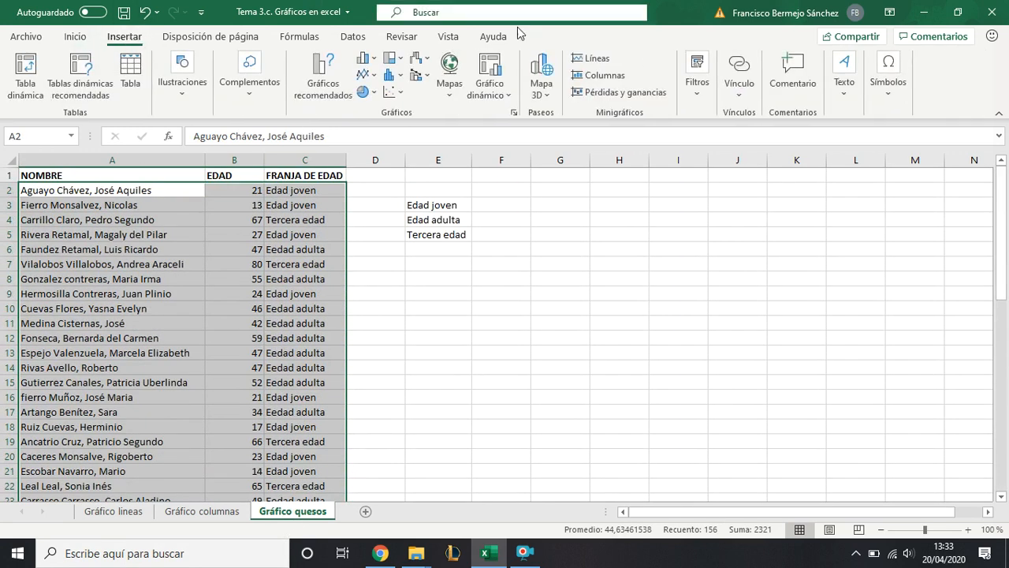
pyautogui.click(370, 92)
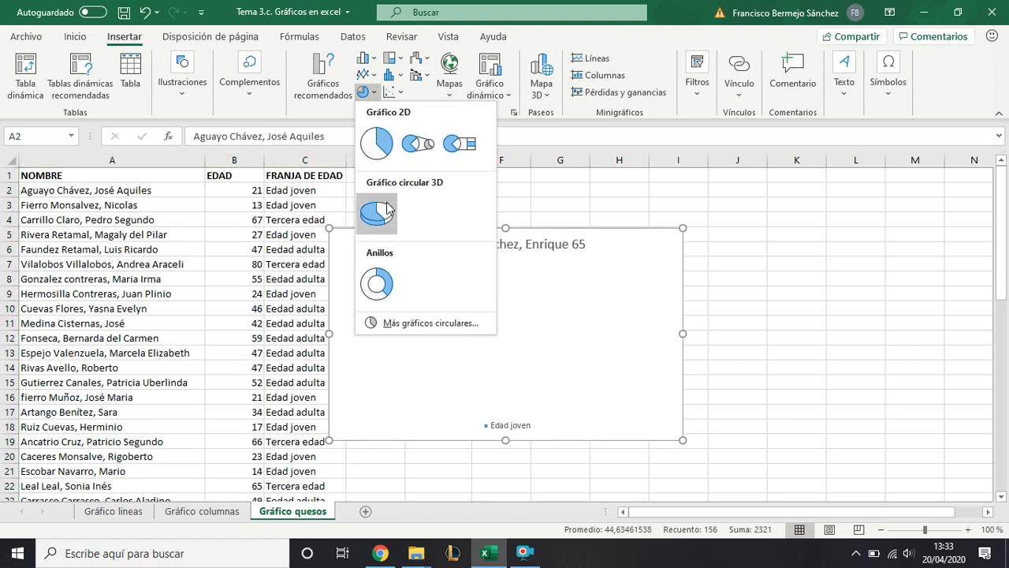
pyautogui.click(392, 280)
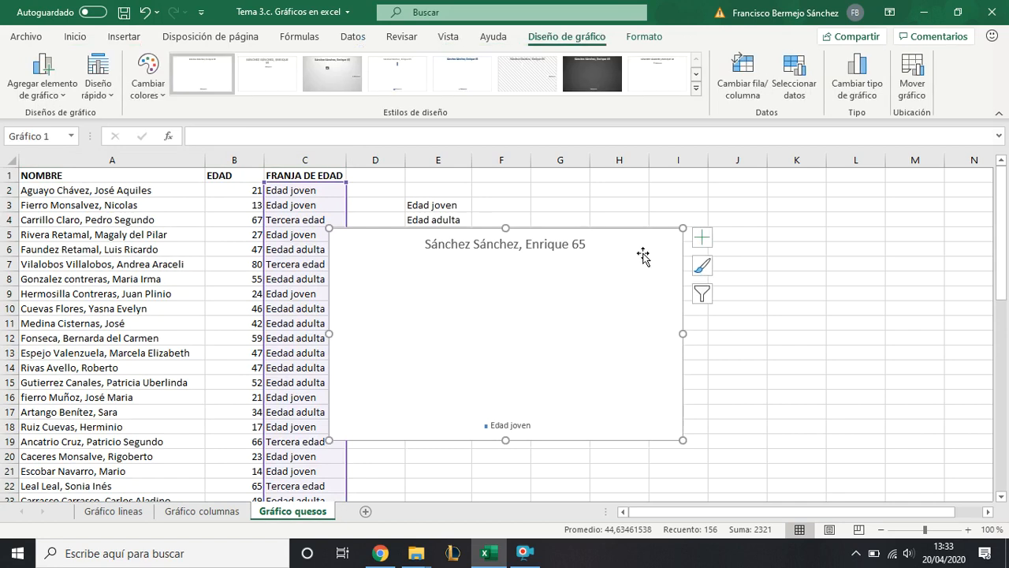
pyautogui.press('Delete')
pyautogui.click(504, 206)
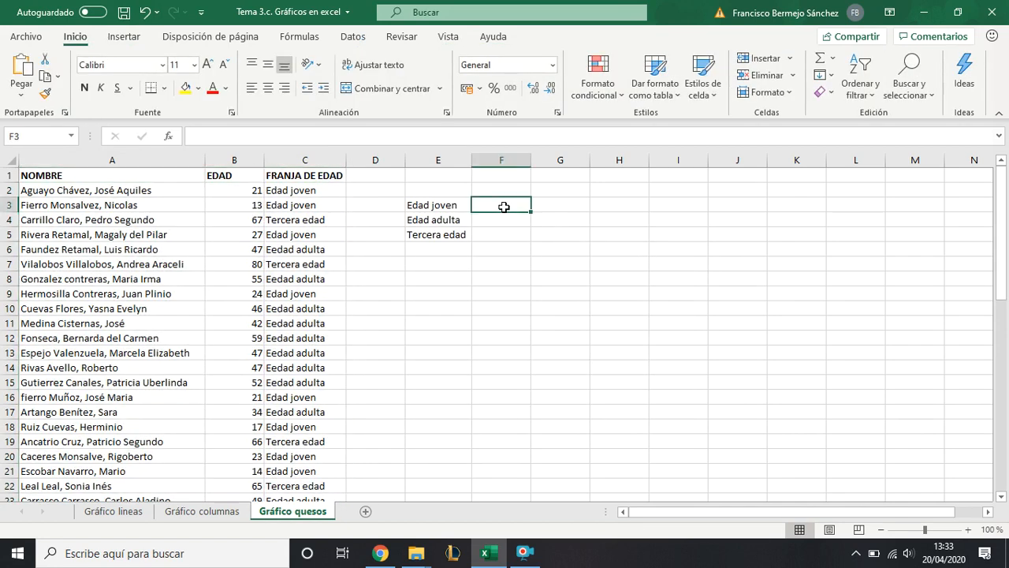
pyautogui.click(460, 205)
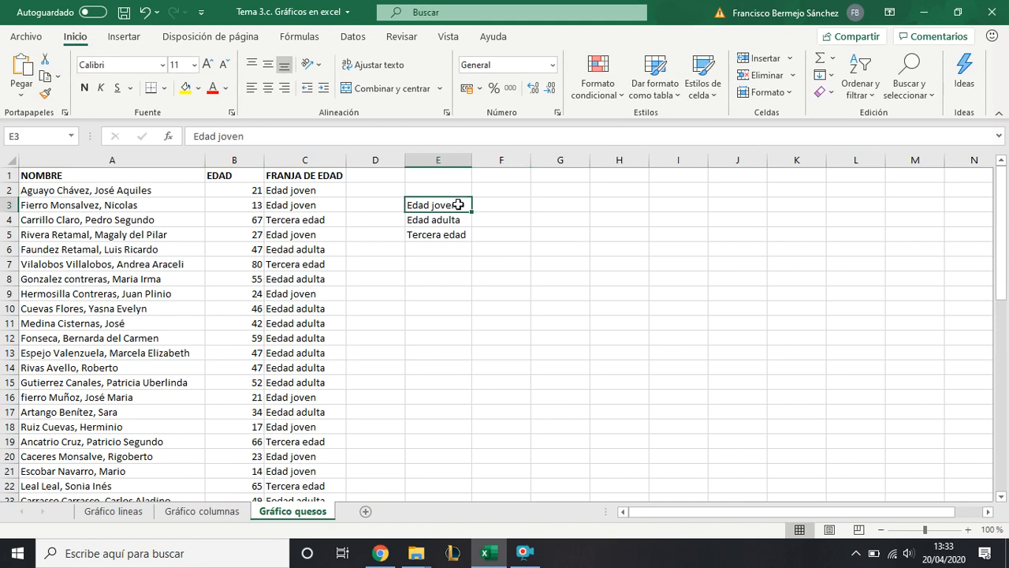
pyautogui.click(495, 203)
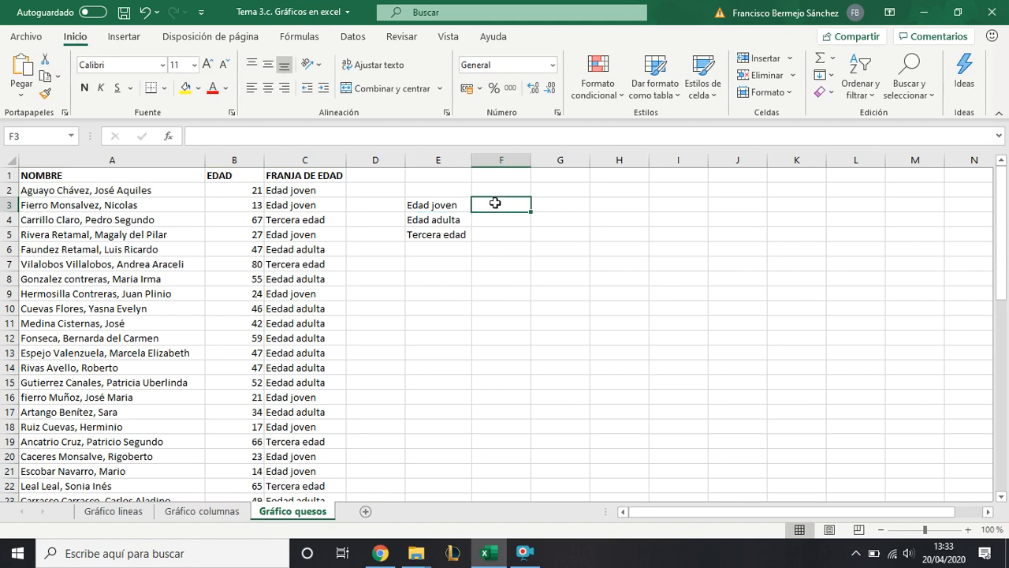
pyautogui.click(457, 207)
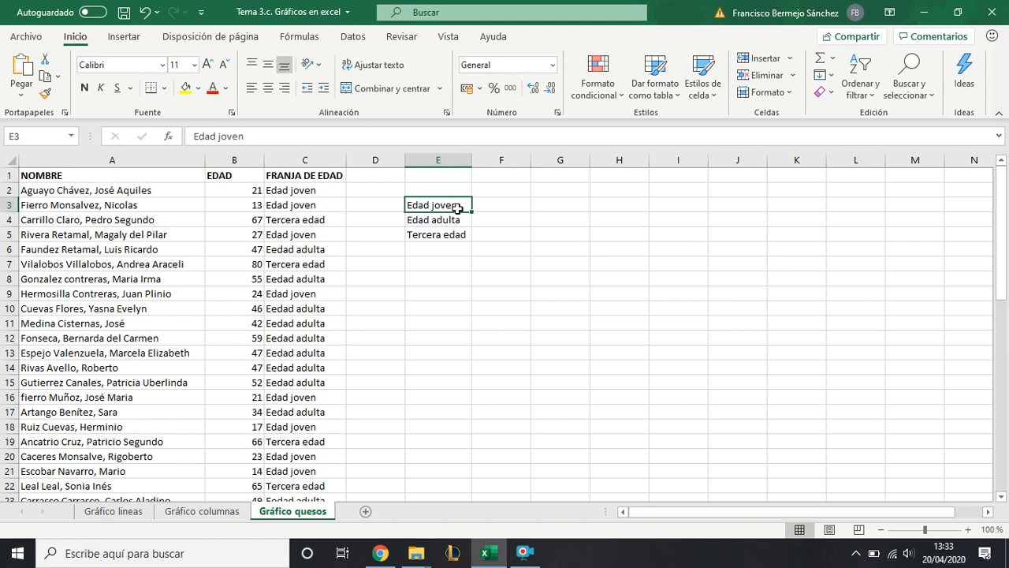
pyautogui.click(435, 221)
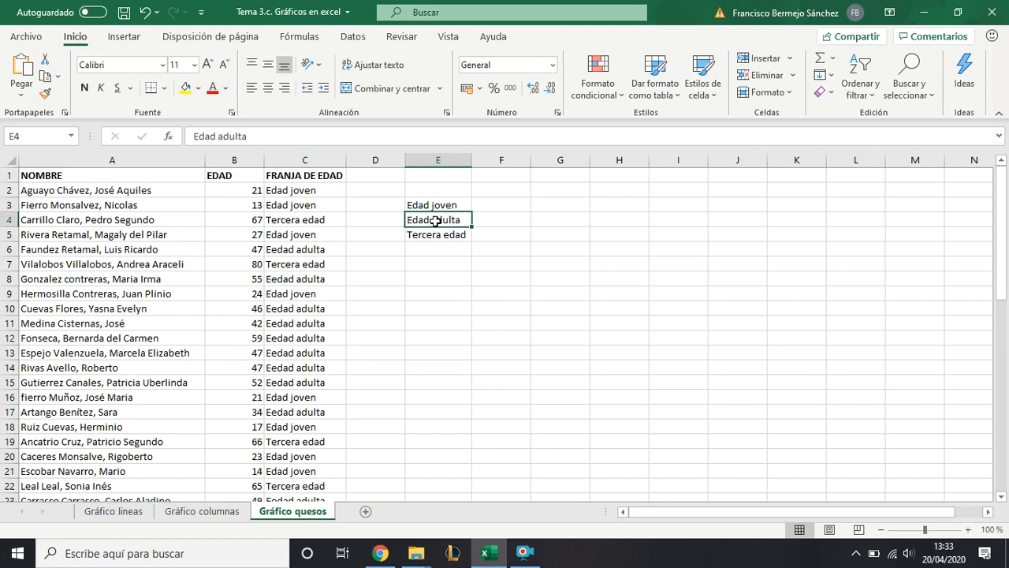
pyautogui.click(428, 233)
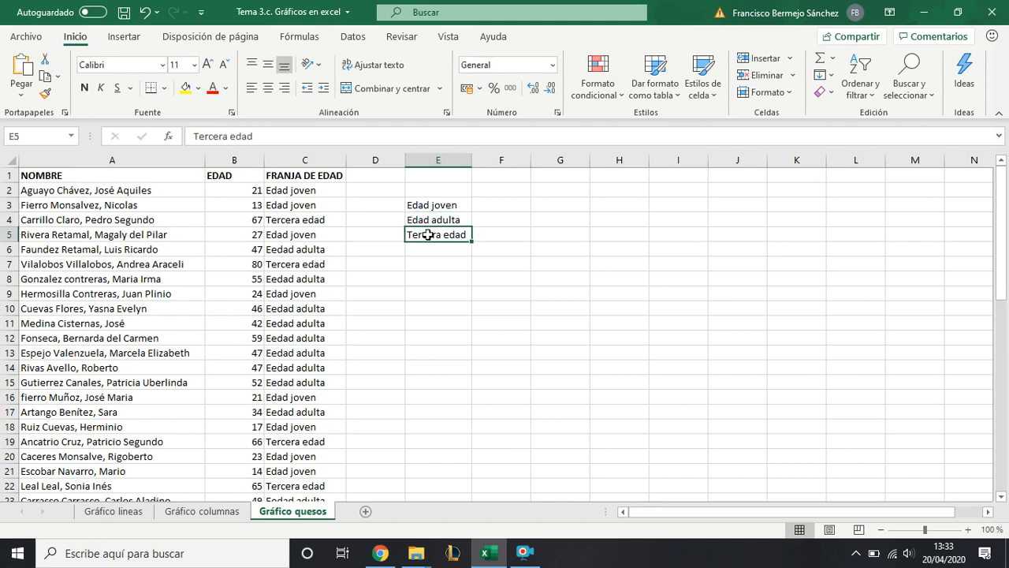
# - Begin a CONTAR.SI.CONJUNTO formula in F3, beside the "Edad joven" label
pyautogui.click(502, 203)
pyautogui.write('=')
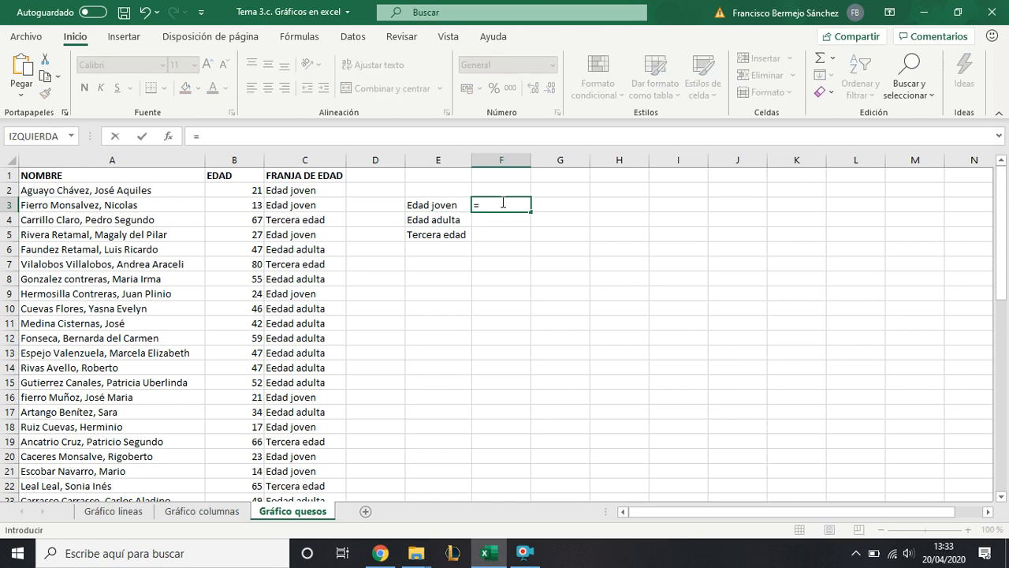
pyautogui.write('CONT')
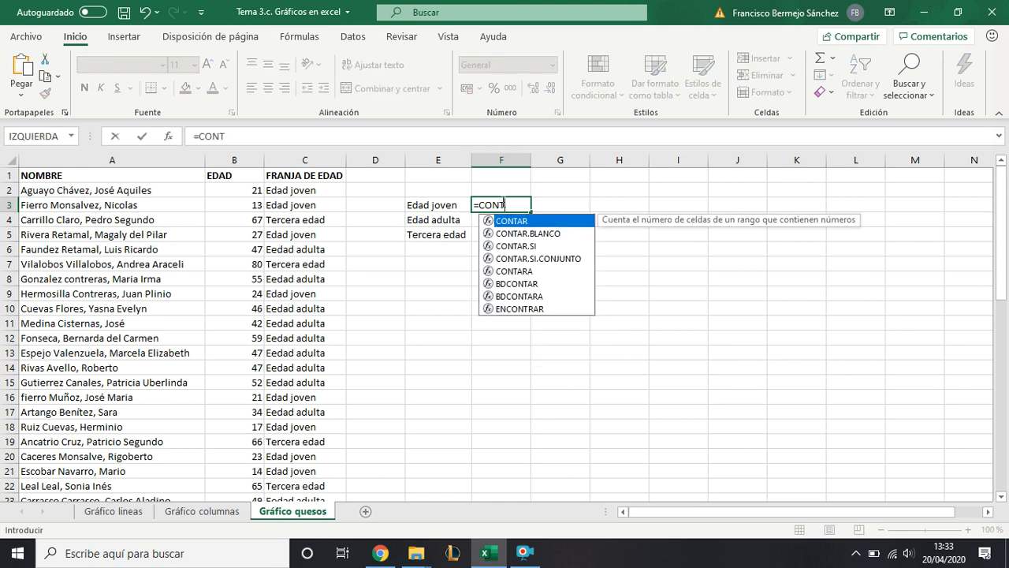
pyautogui.write('AR.SI')
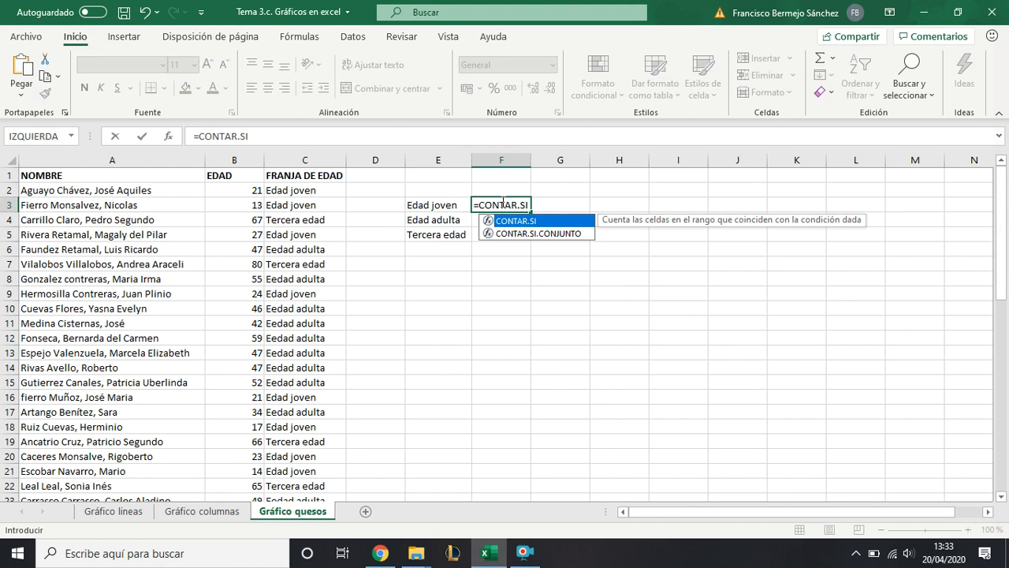
pyautogui.write('(')
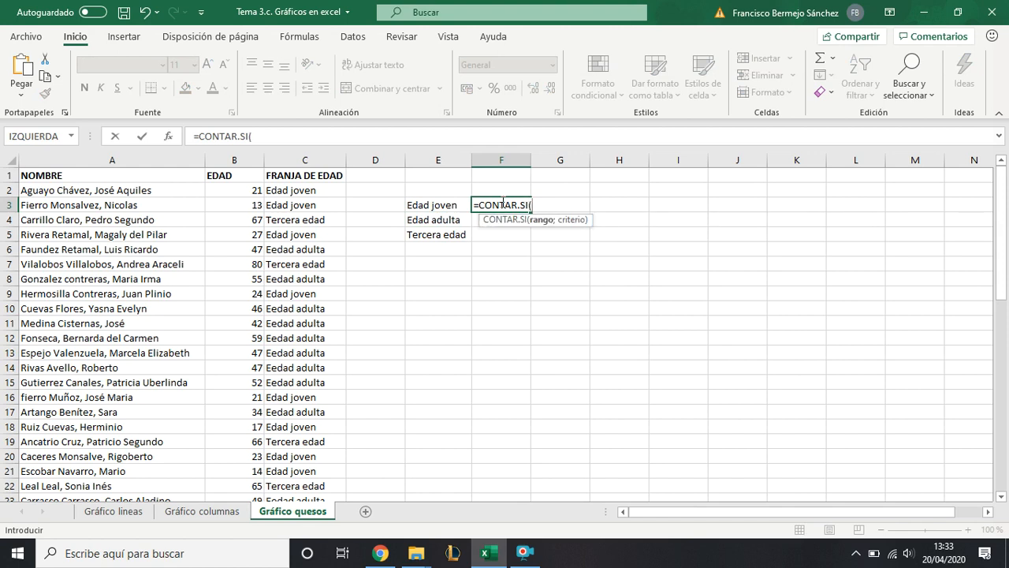
pyautogui.press('BackSpace')
pyautogui.write('.CONJ')
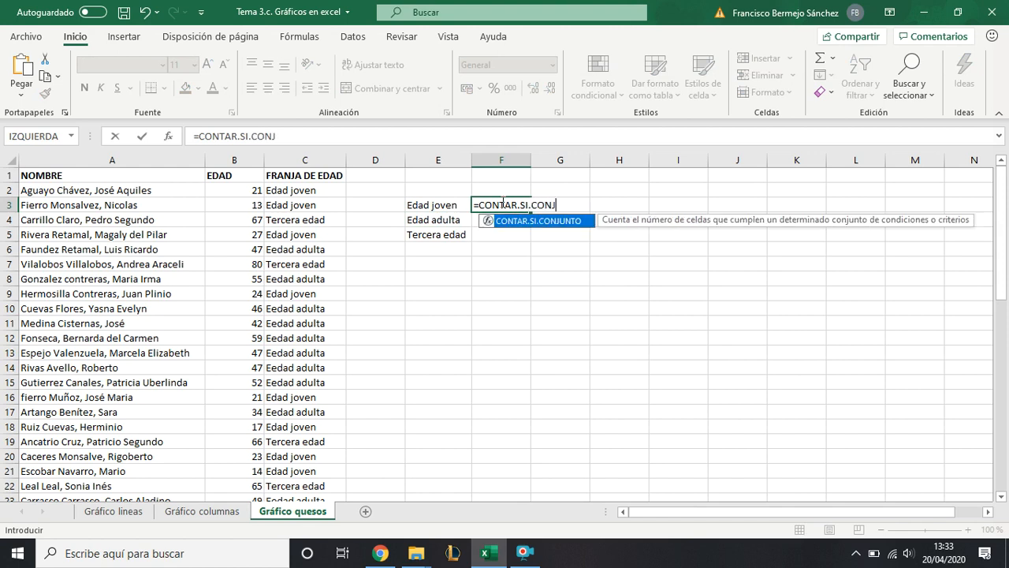
pyautogui.write('UNTO(')
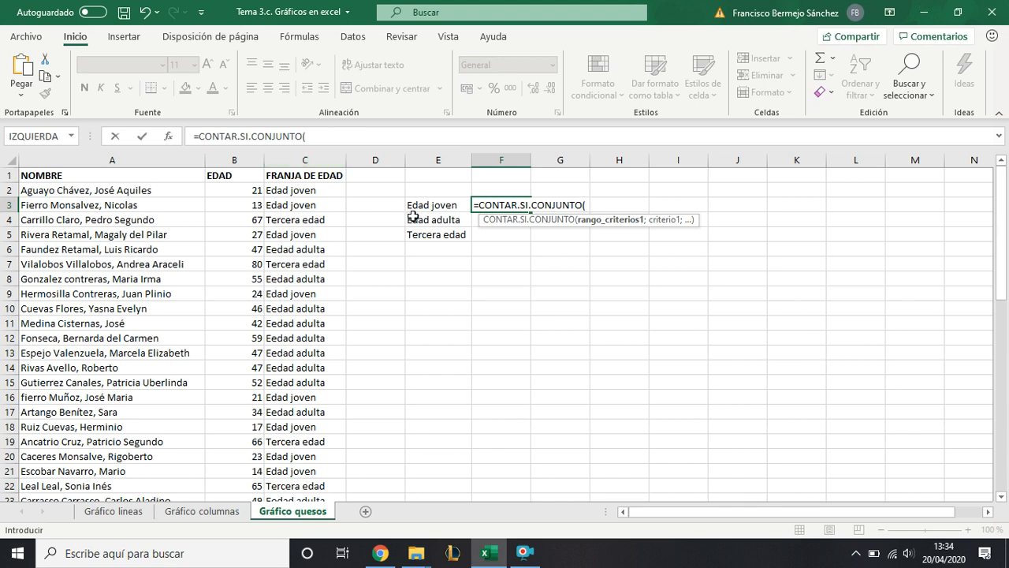
# - Complete the F3 formula with column C:C as the criteria range and E3 as the criterion
pyautogui.click(306, 160)
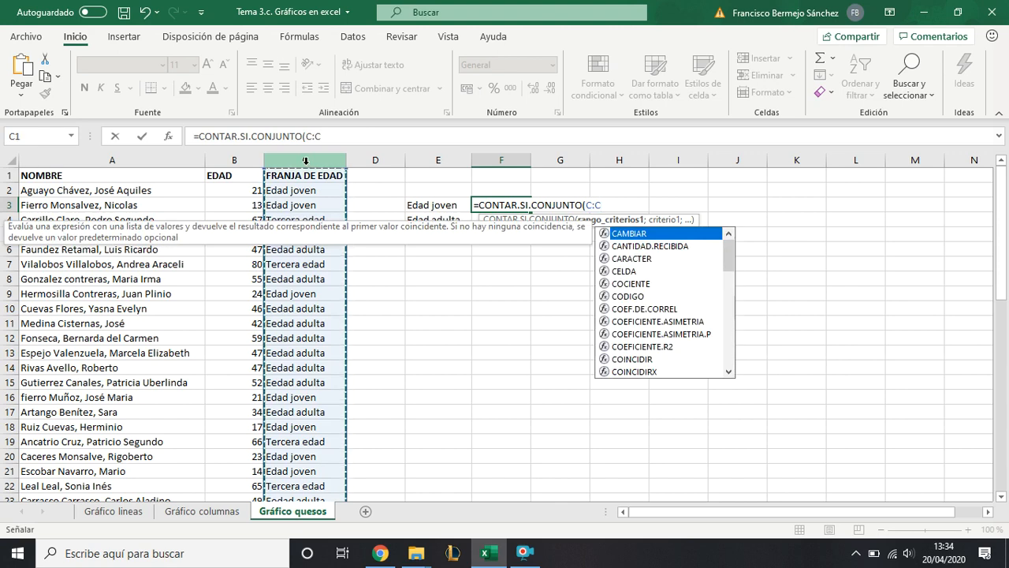
pyautogui.write(';')
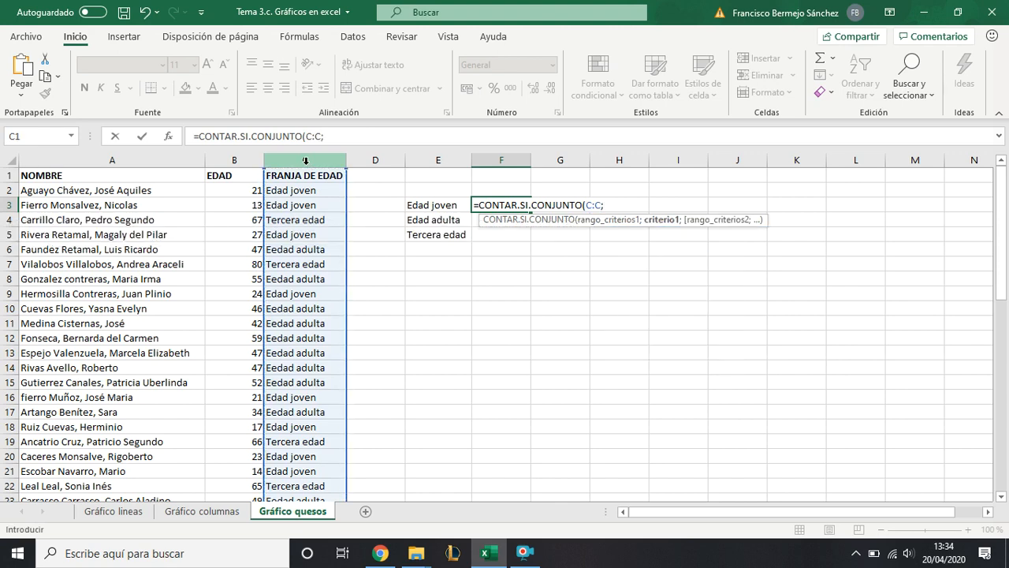
pyautogui.click(433, 205)
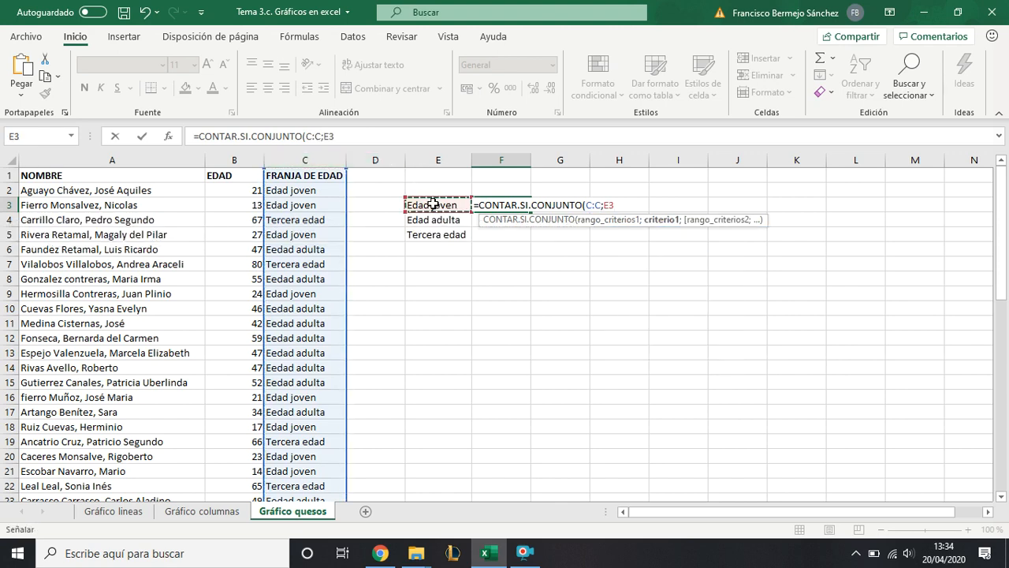
pyautogui.write(')')
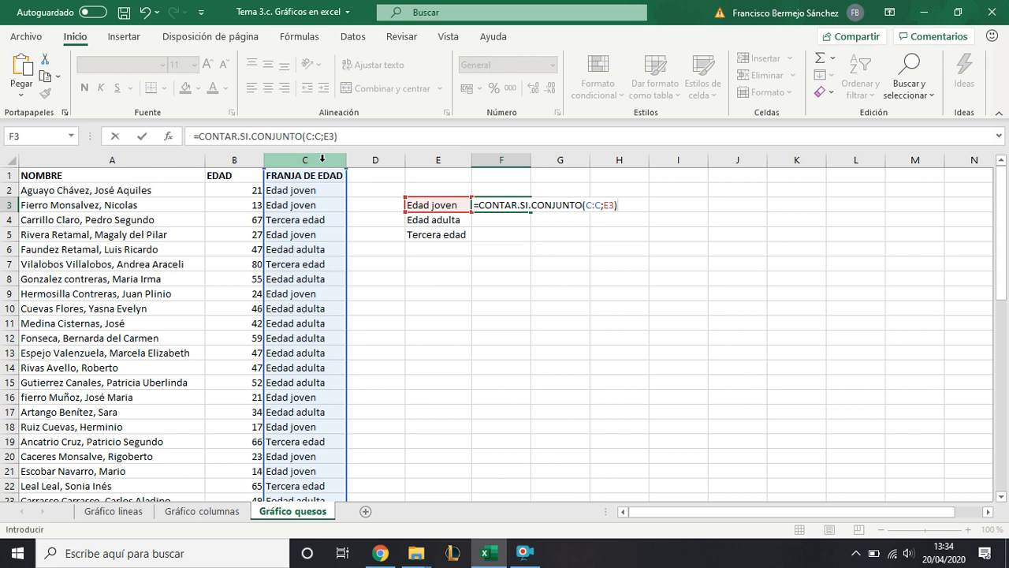
pyautogui.press('Return')
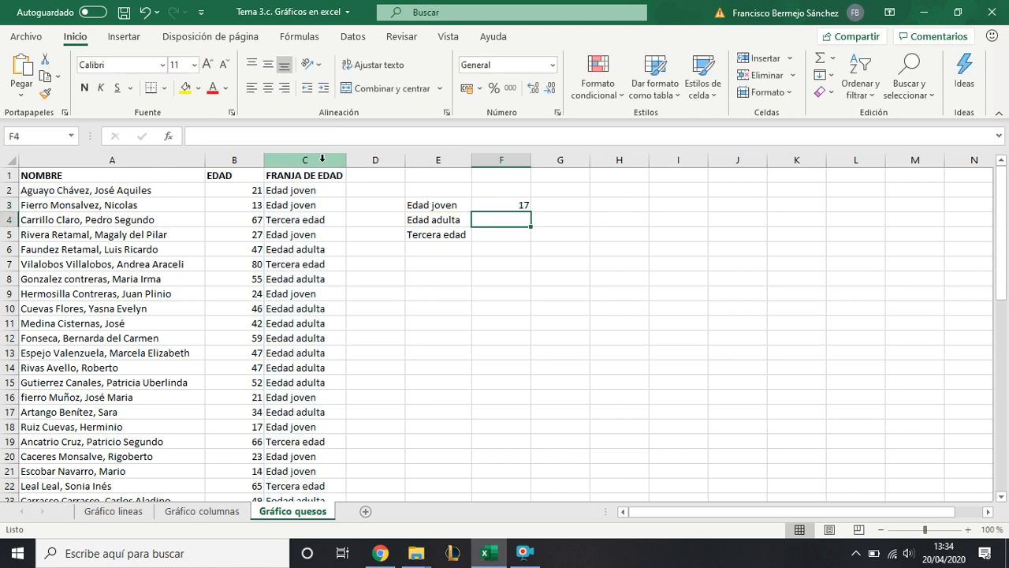
# - Review the references in the F3 count formula and fill it down to F5
pyautogui.click(501, 205)
pyautogui.doubleClick(501, 205)
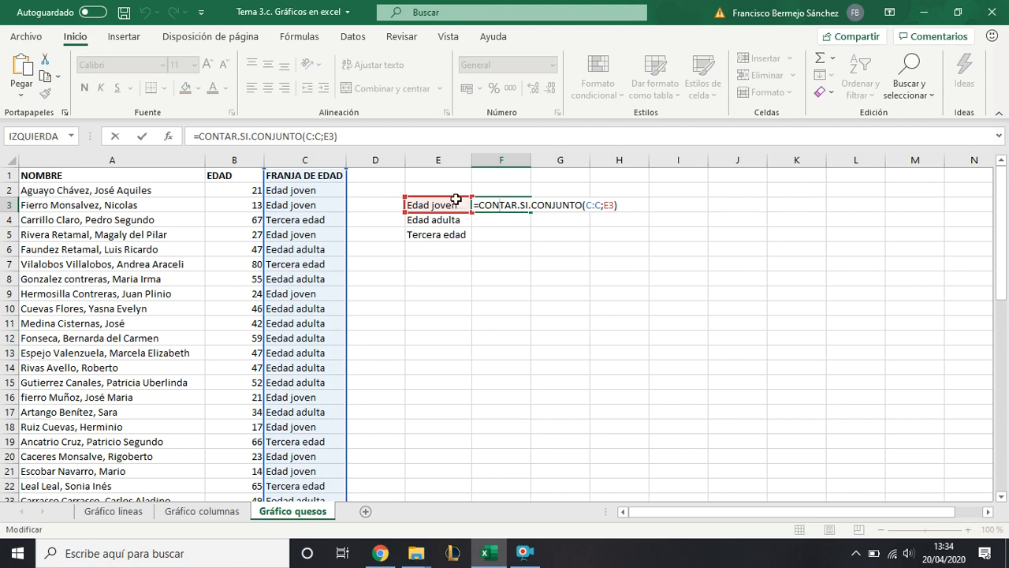
pyautogui.press('Return')
pyautogui.click(492, 205)
pyautogui.moveTo(531, 212); pyautogui.dragTo(532, 241)
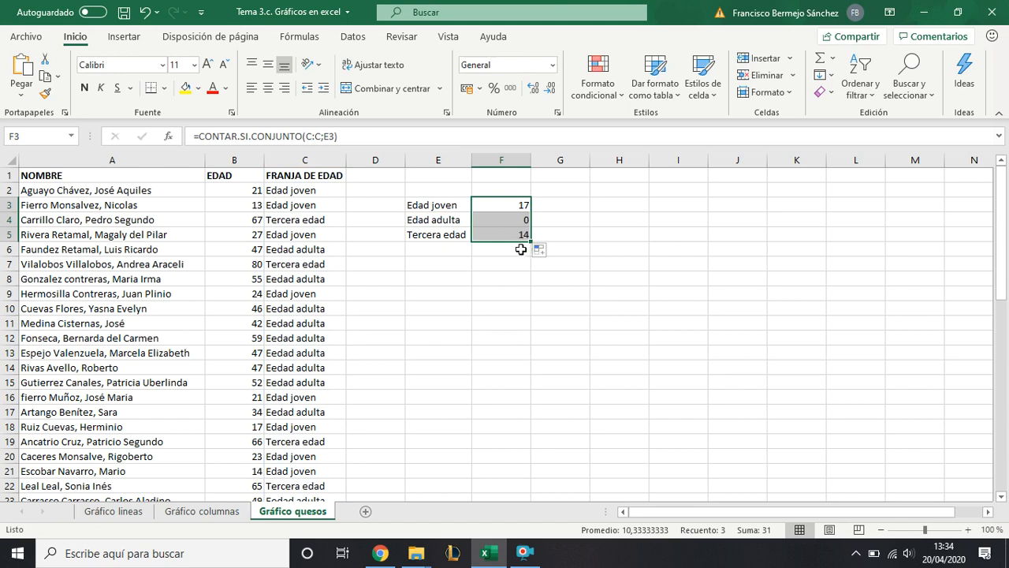
# - Correct "Eedad adulta" to "Edad adulta" in the C2 formula and refill it down the FRANJA DE EDAD column
pyautogui.click(477, 217)
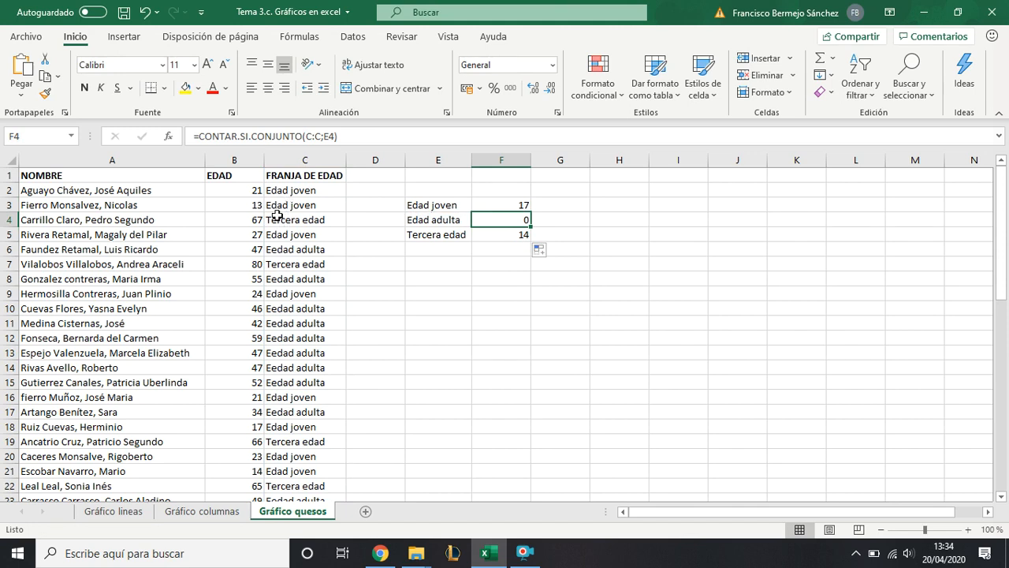
pyautogui.click(293, 185)
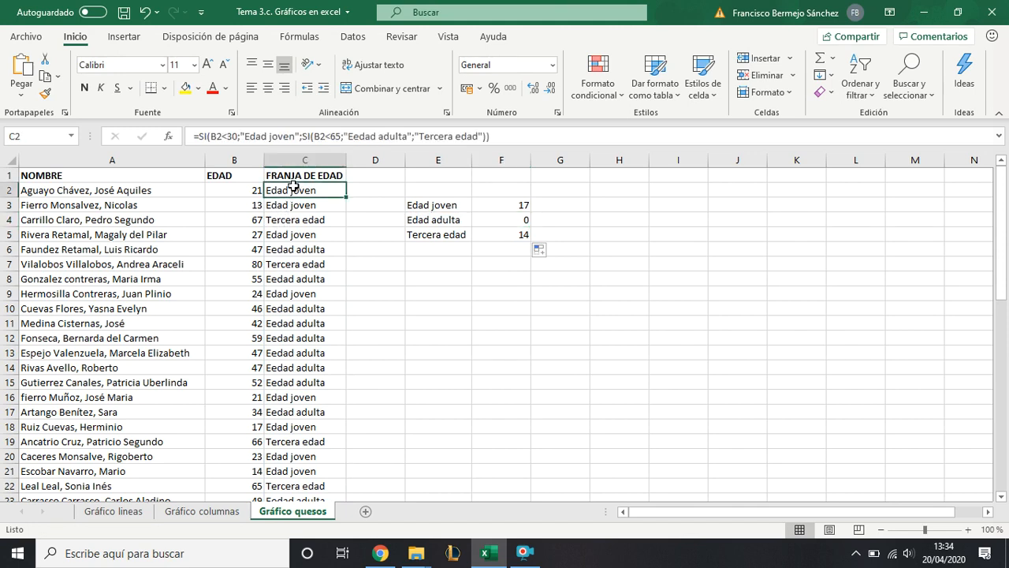
pyautogui.click(357, 140)
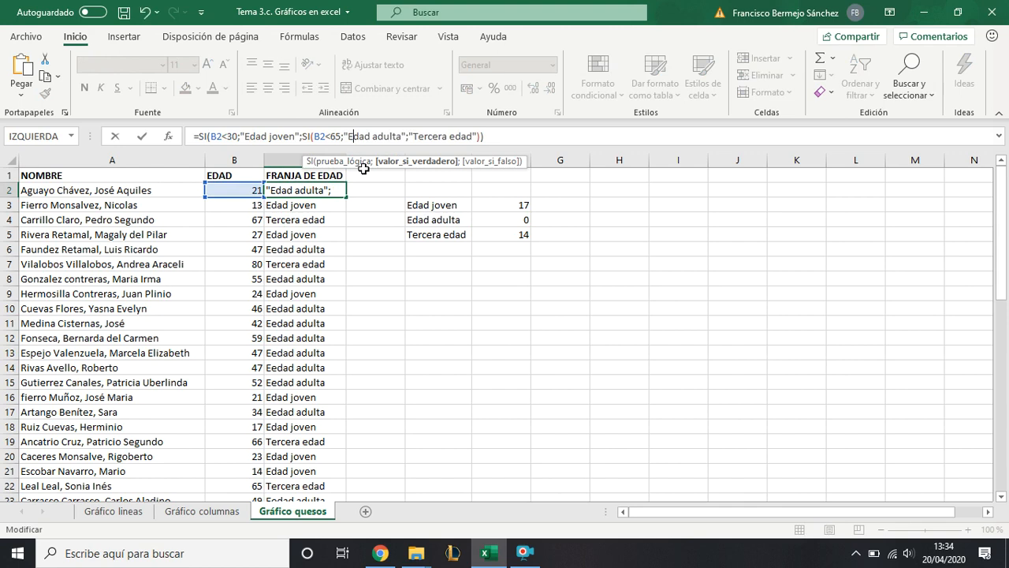
pyautogui.press('Return')
pyautogui.click(339, 189)
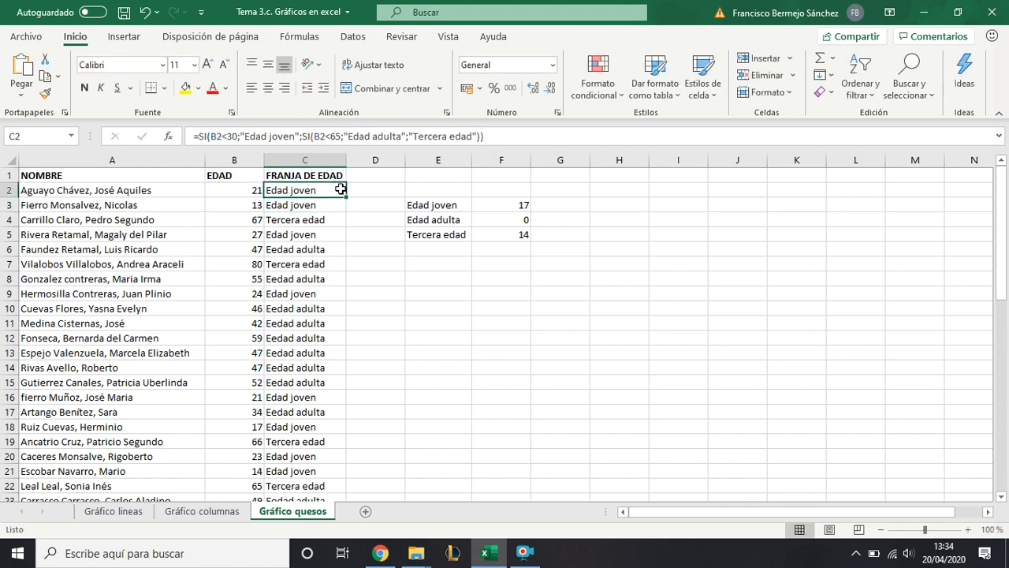
pyautogui.doubleClick(347, 198)
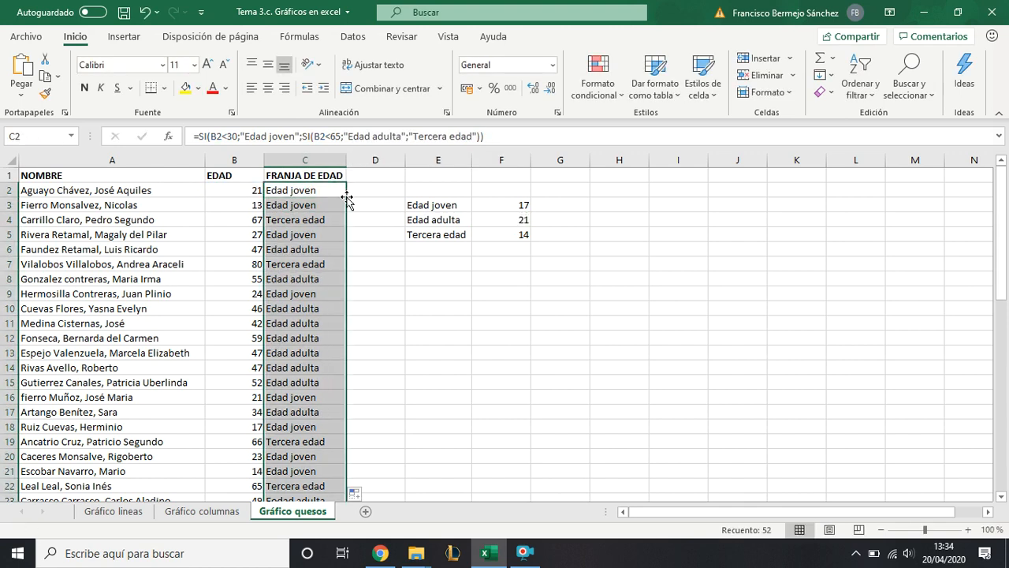
# - Insert a 3D pie chart from the age-group counts in E3:F5 and place it below that small table
pyautogui.click(513, 234)
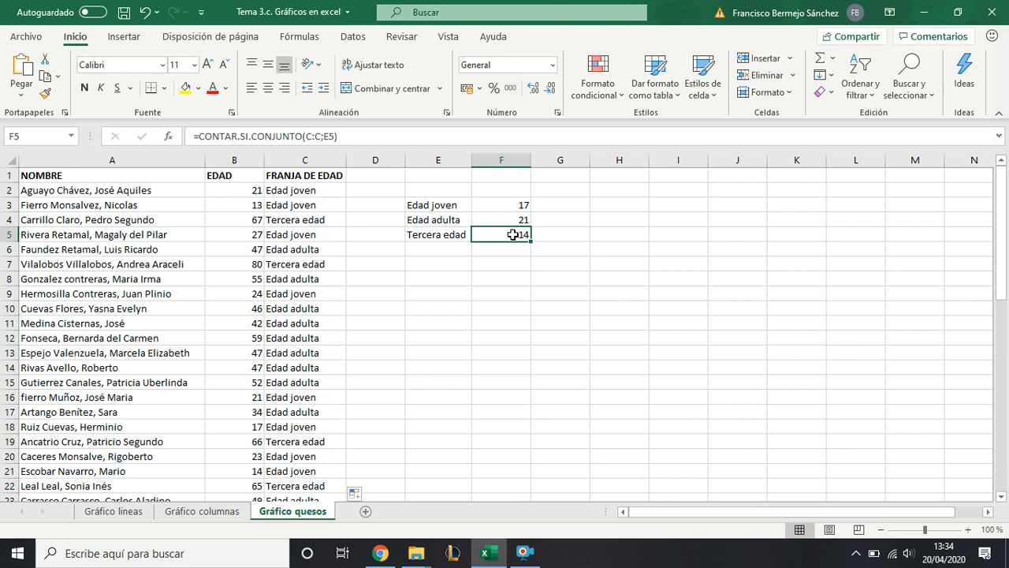
pyautogui.click(499, 207)
pyautogui.click(497, 219)
pyautogui.click(494, 230)
pyautogui.moveTo(457, 205); pyautogui.dragTo(501, 233)
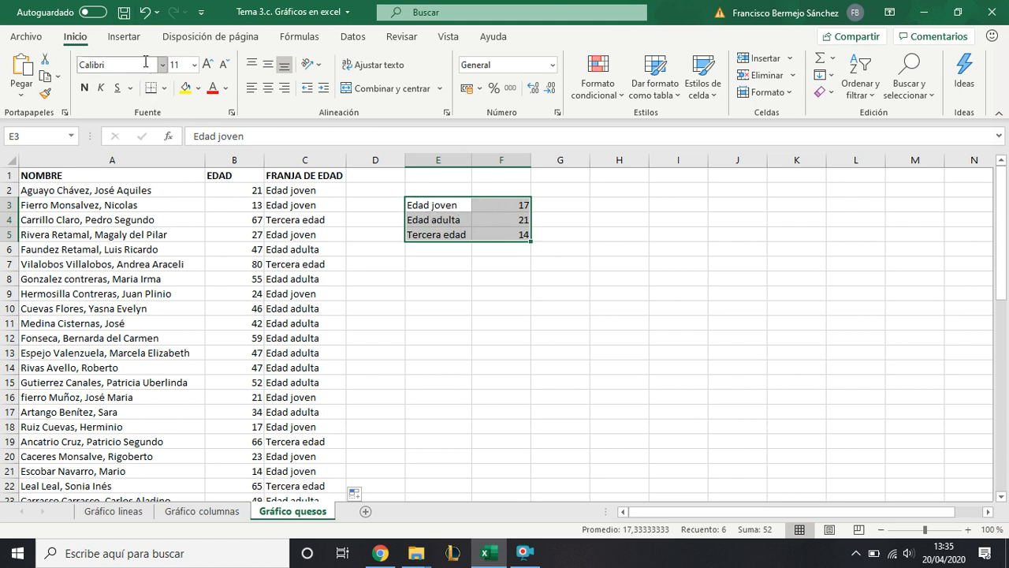
pyautogui.click(124, 36)
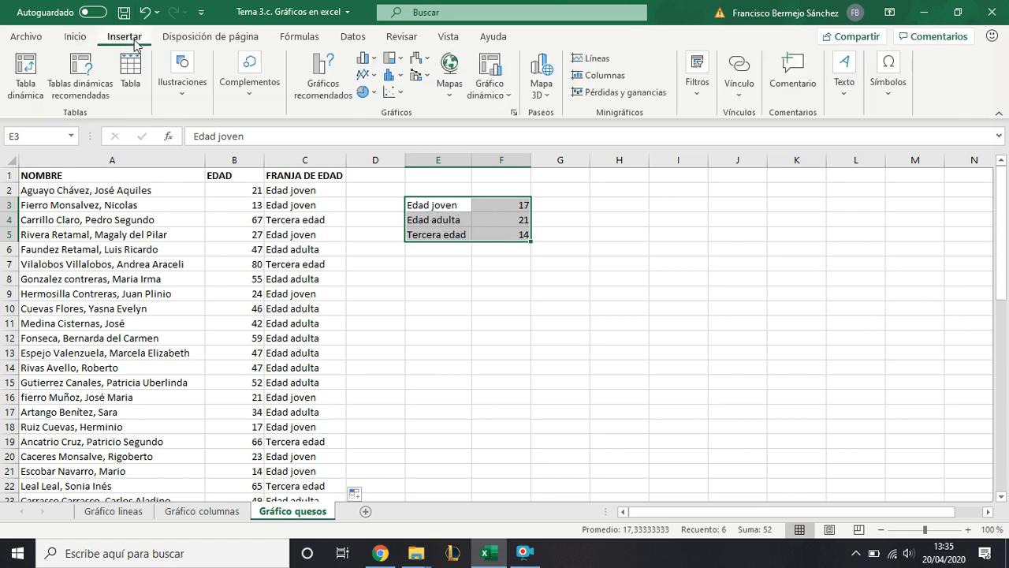
pyautogui.click(367, 93)
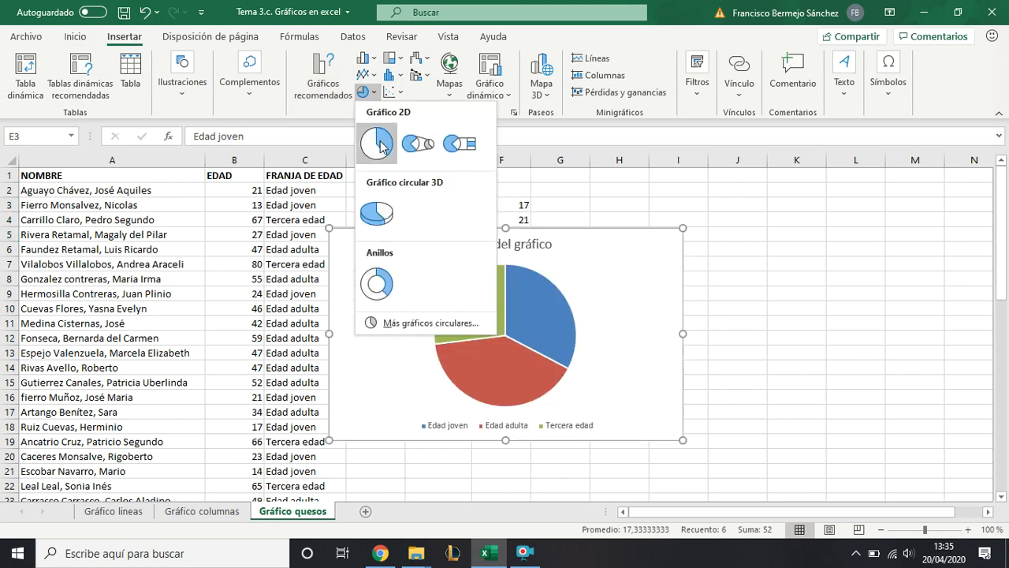
pyautogui.click(377, 214)
pyautogui.moveTo(636, 252); pyautogui.dragTo(702, 289)
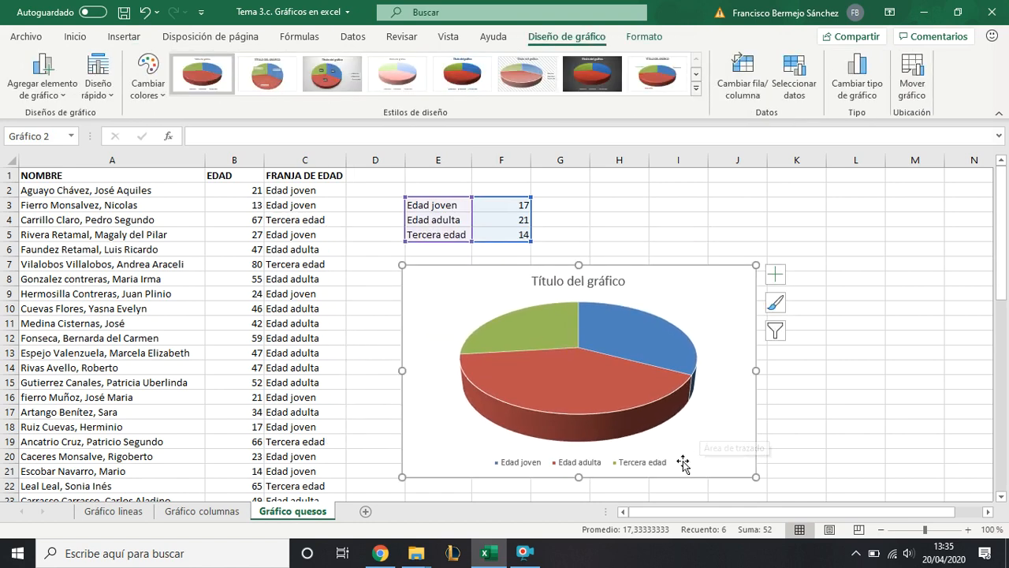
pyautogui.click(584, 398)
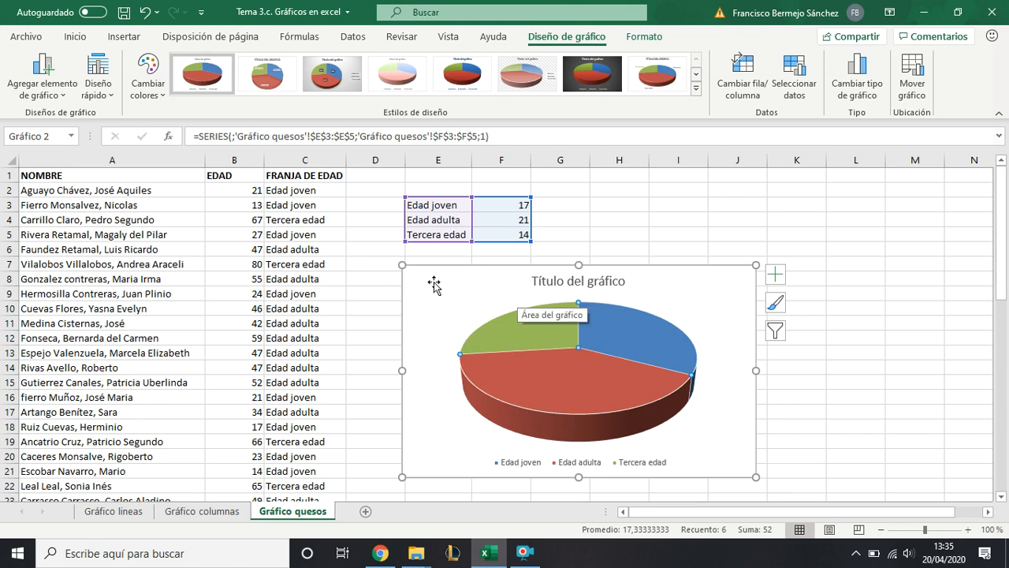
pyautogui.click(643, 39)
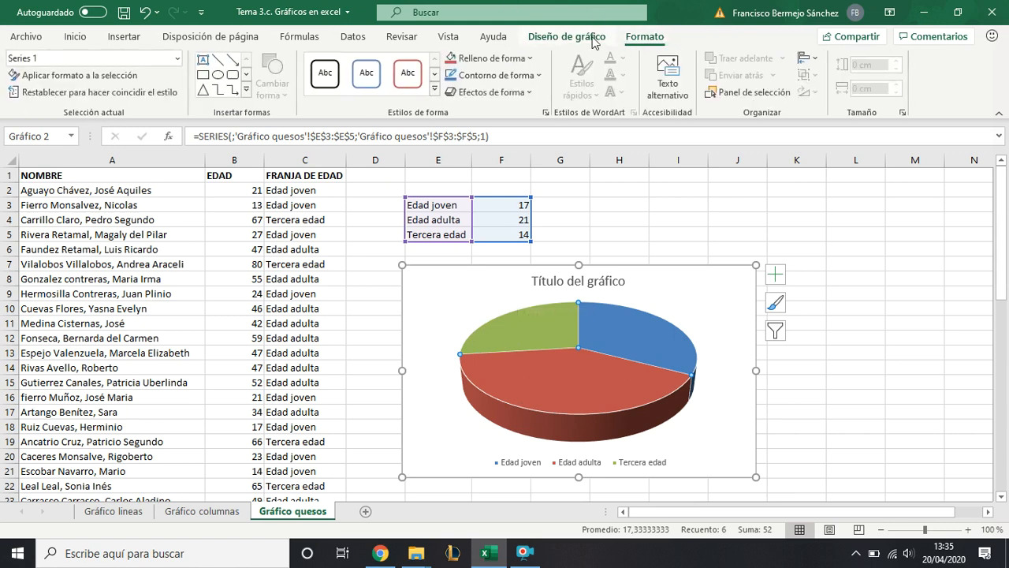
pyautogui.click(588, 41)
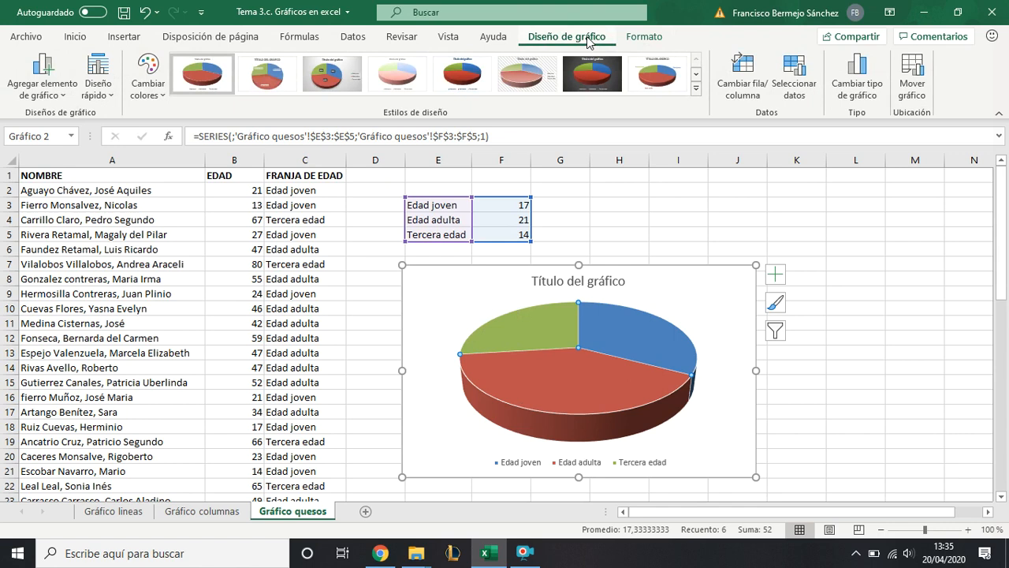
pyautogui.click(468, 286)
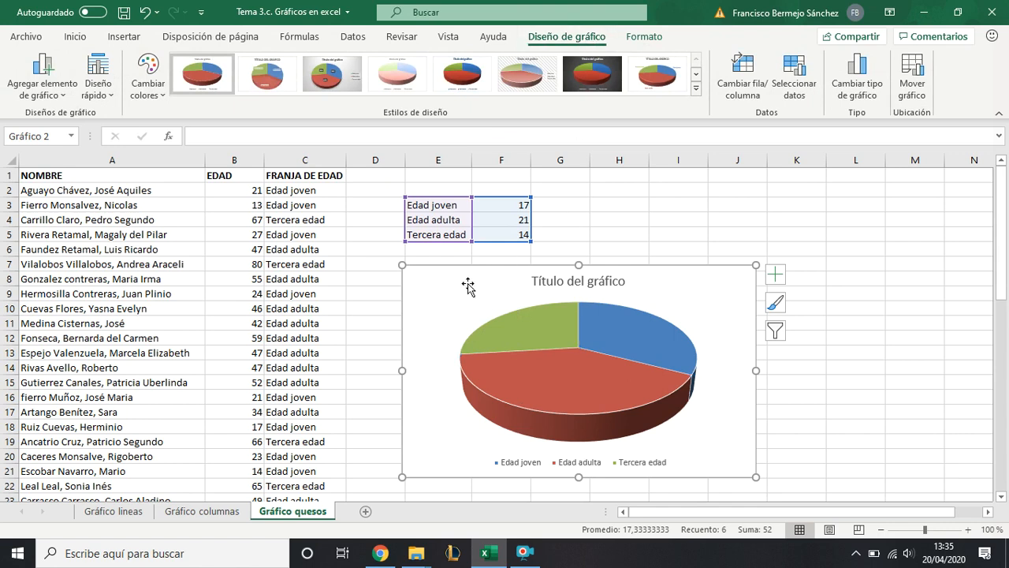
# - Change the pie chart's title to "Distribución de un grupo de población por franja de edad"
pyautogui.click(544, 289)
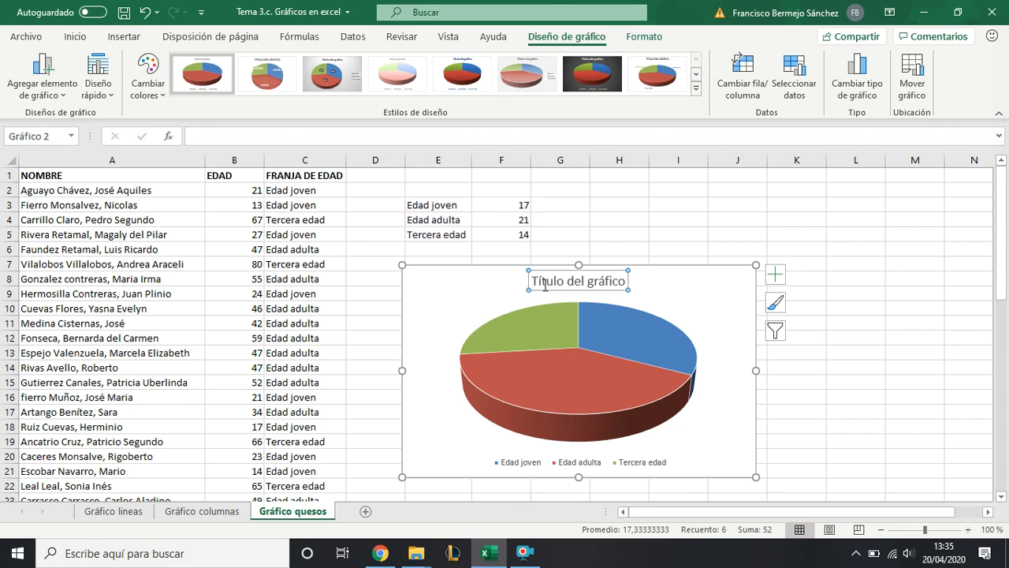
pyautogui.doubleClick(544, 290)
pyautogui.tripleClick(544, 289)
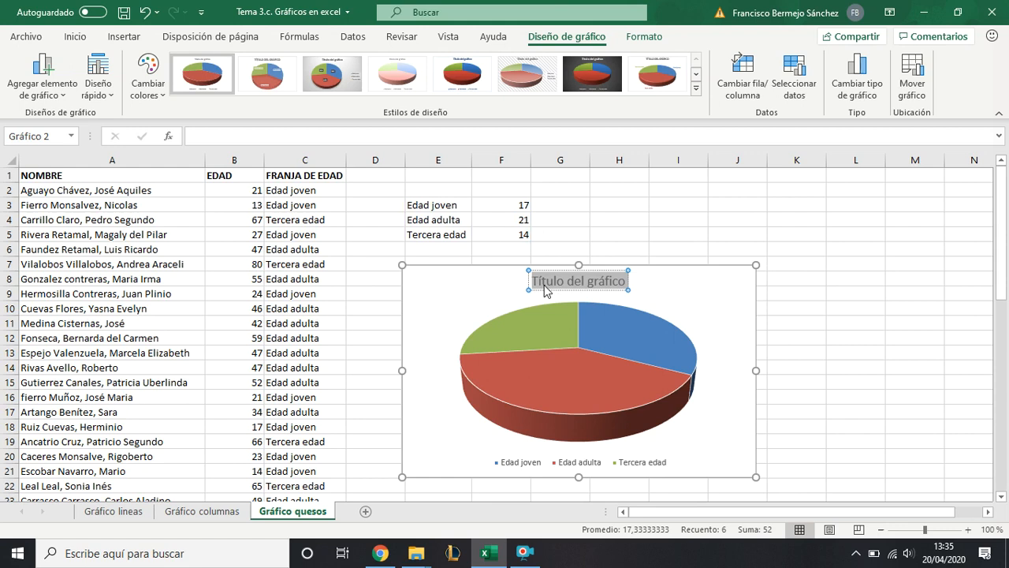
pyautogui.write('Distribu')
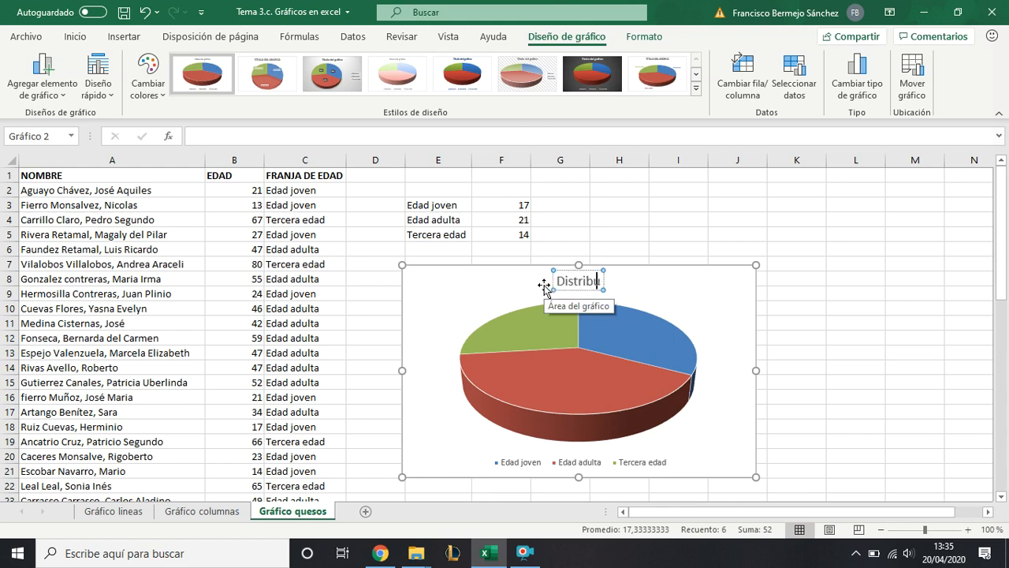
pyautogui.write('ción de p')
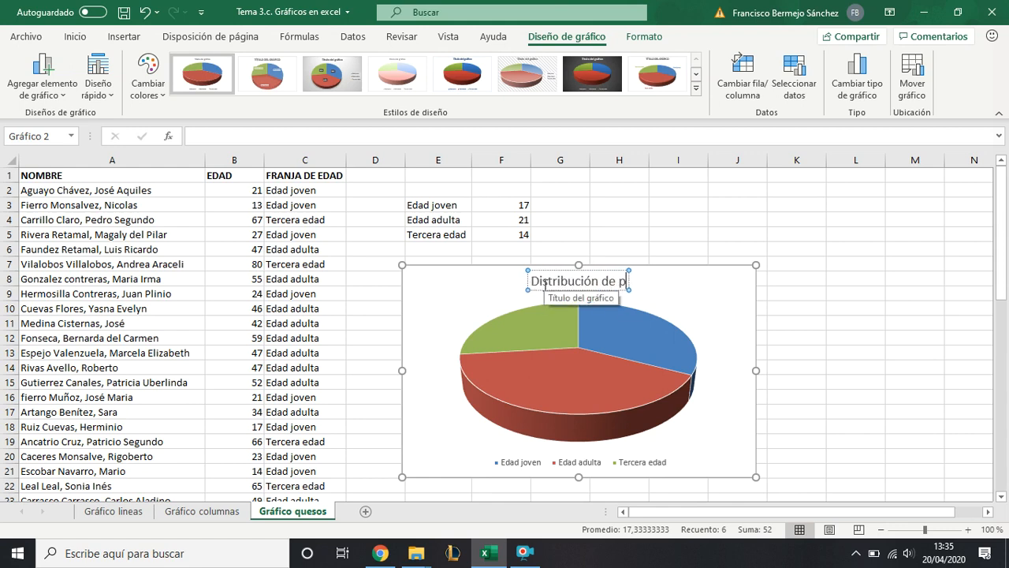
pyautogui.write('oblación')
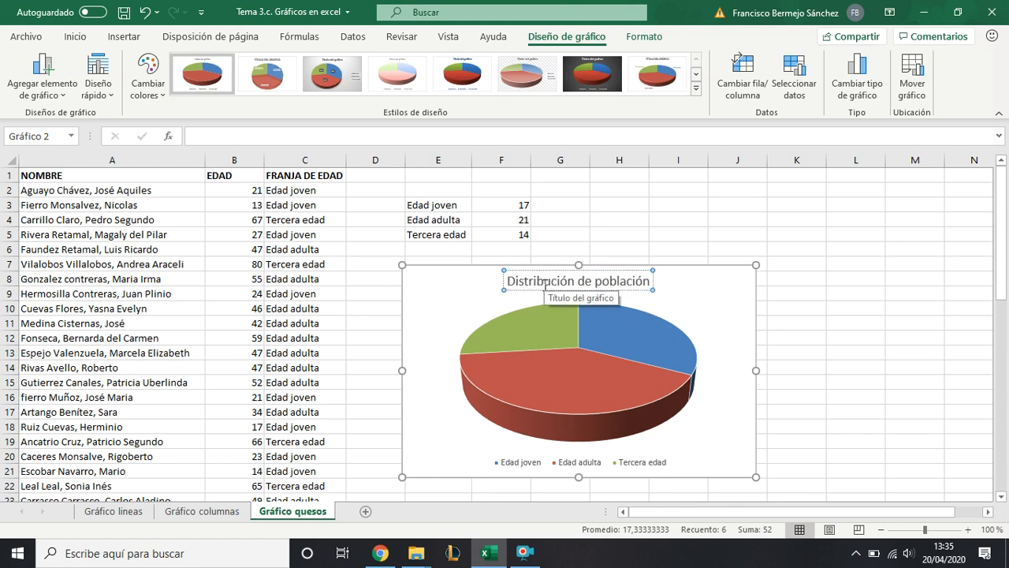
pyautogui.click(593, 282)
pyautogui.write('un')
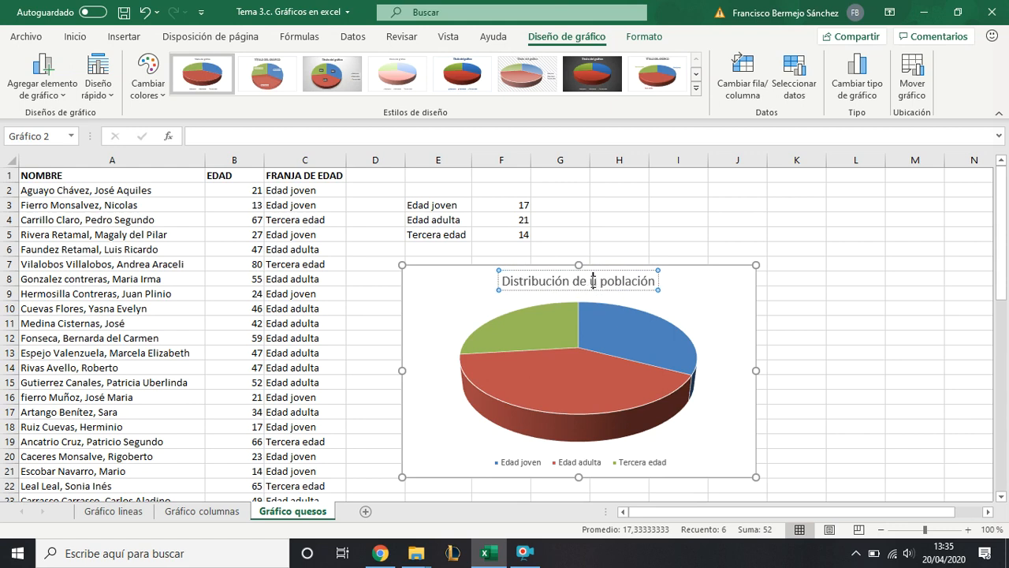
pyautogui.write(' grupo de')
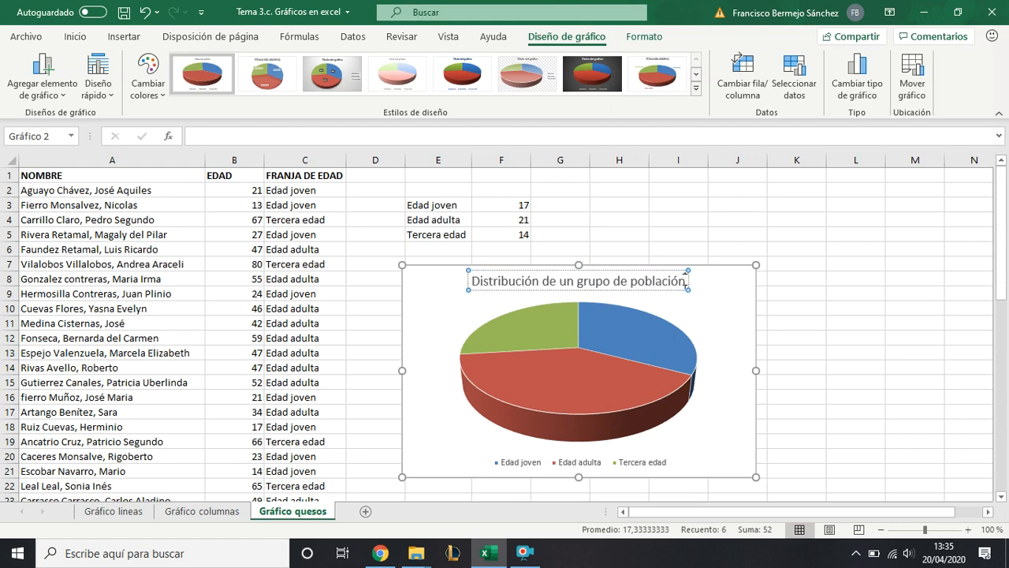
pyautogui.write('por fra')
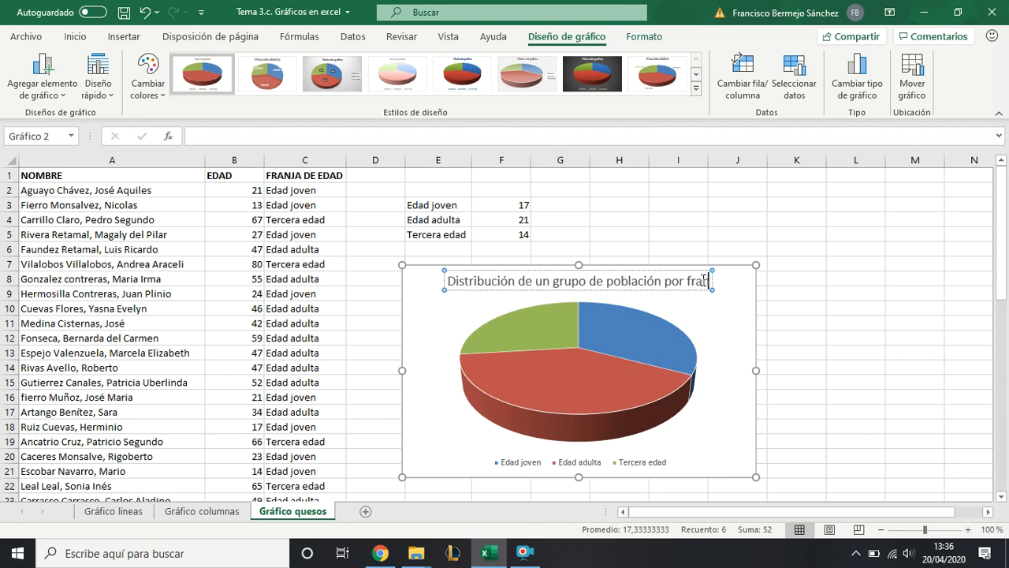
pyautogui.write('nja de edad')
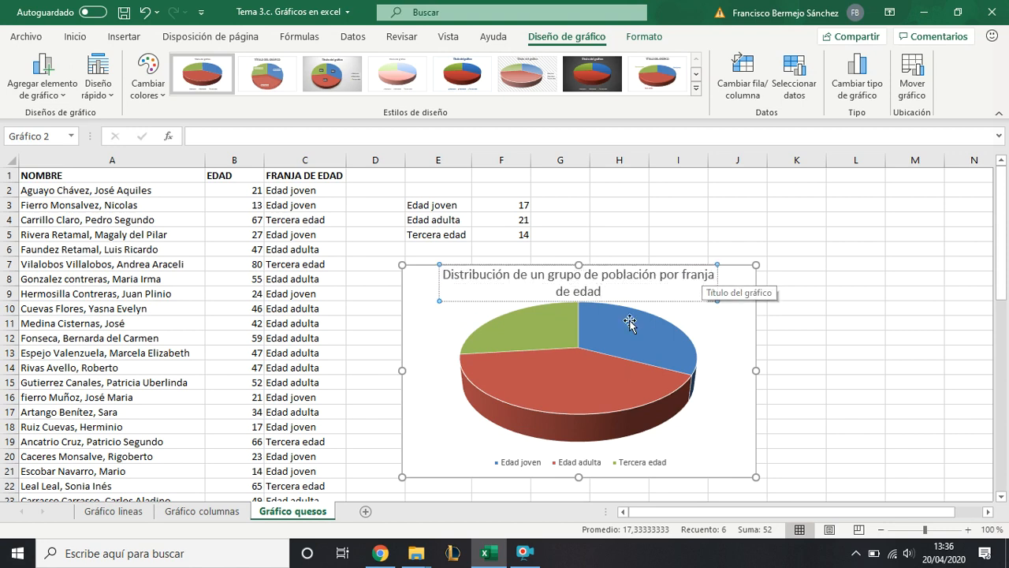
# - Enlarge the pie chart slightly and reposition it beside the age-group count table
pyautogui.click(434, 342)
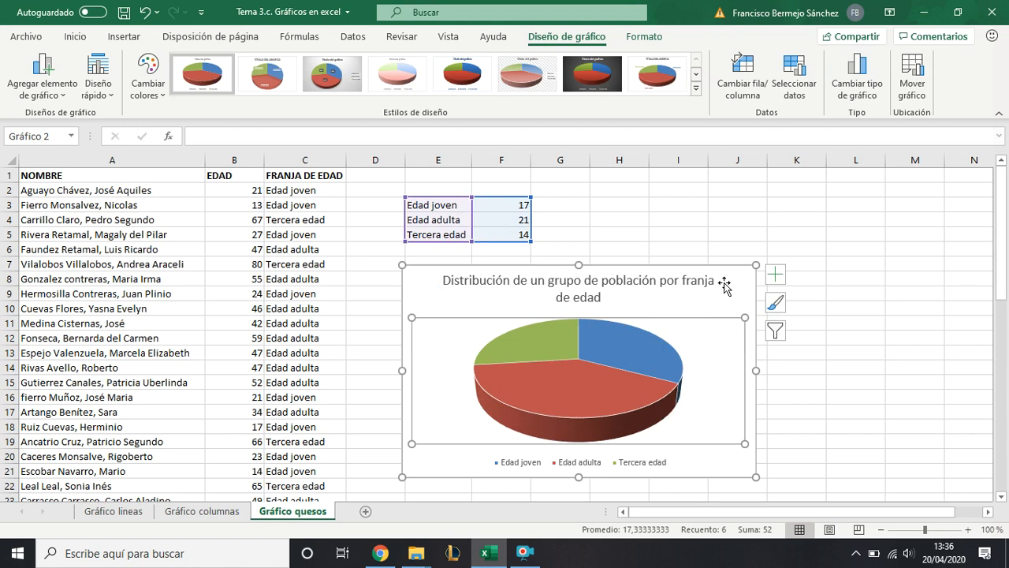
pyautogui.moveTo(754, 286); pyautogui.dragTo(890, 251)
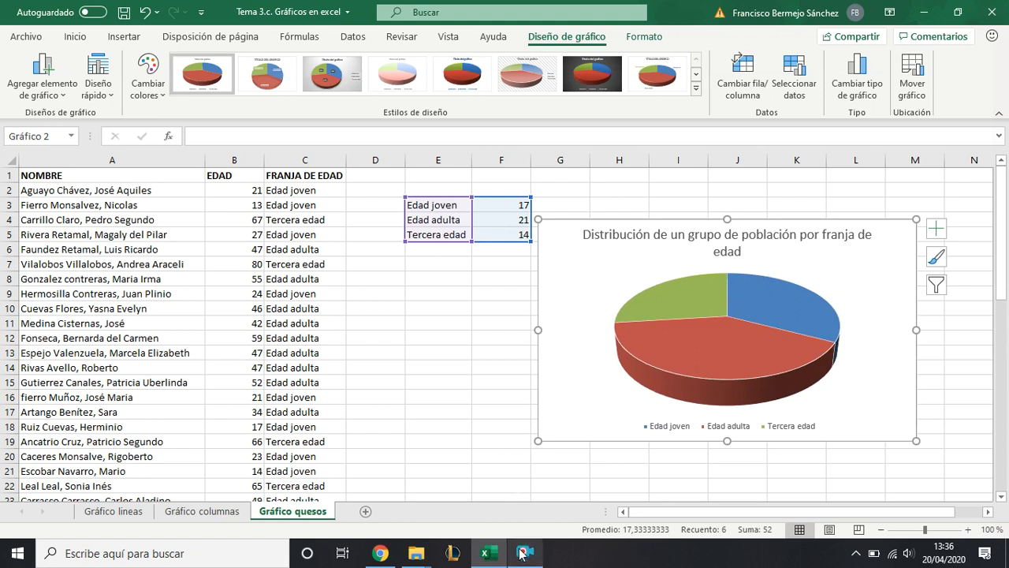
pyautogui.moveTo(521, 553)
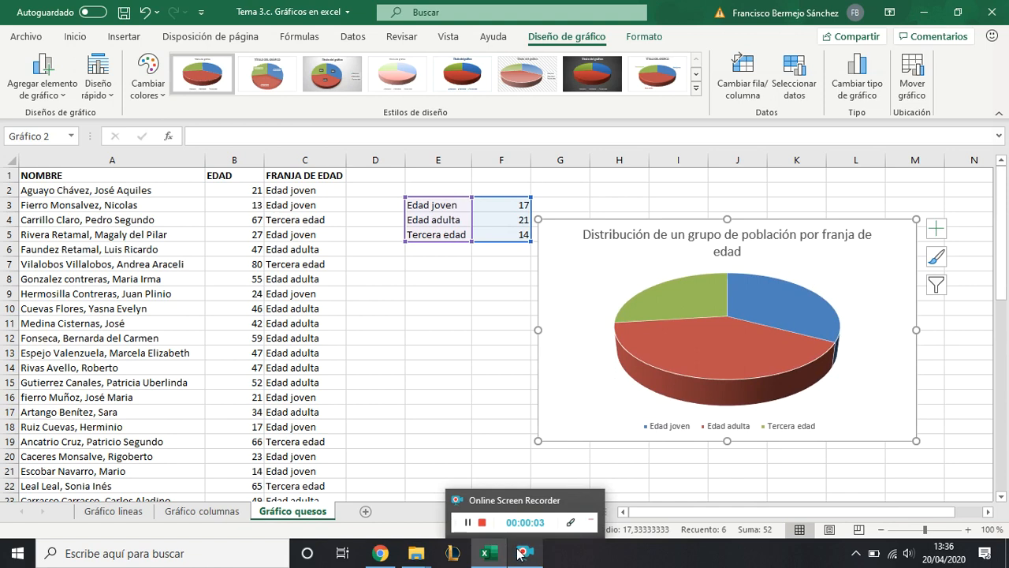
pyautogui.click(527, 524)
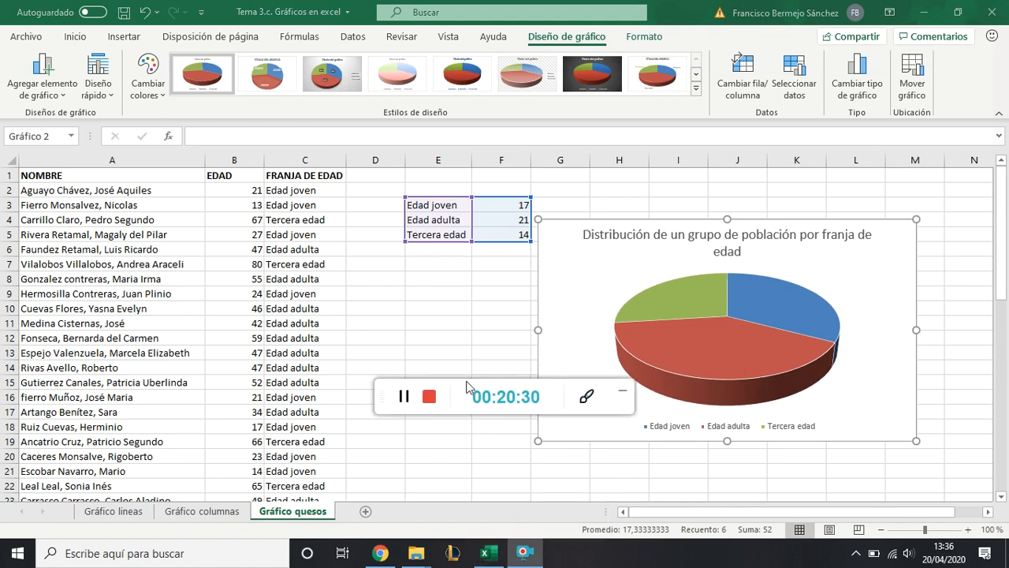